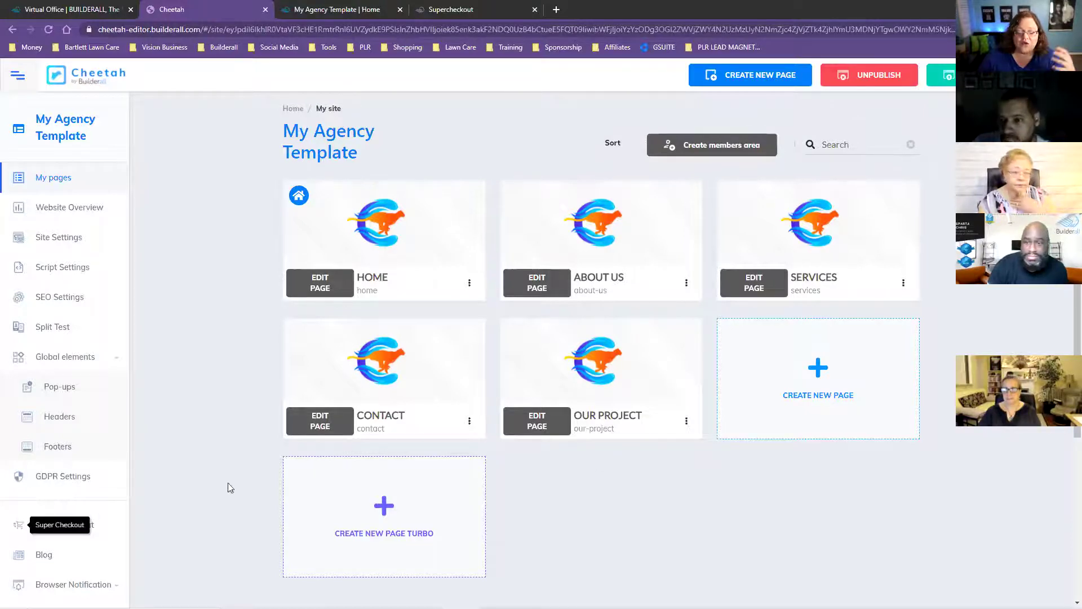
# View the live Contact page of the site, look over its contact details and form, and close it
pyautogui.moveTo(391, 373)
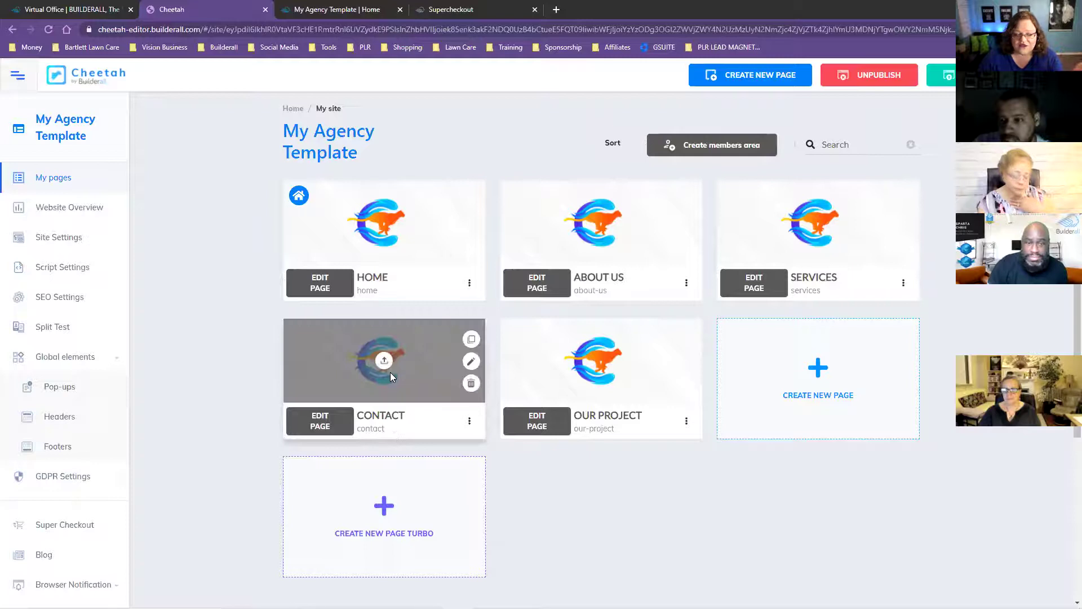
pyautogui.click(469, 420)
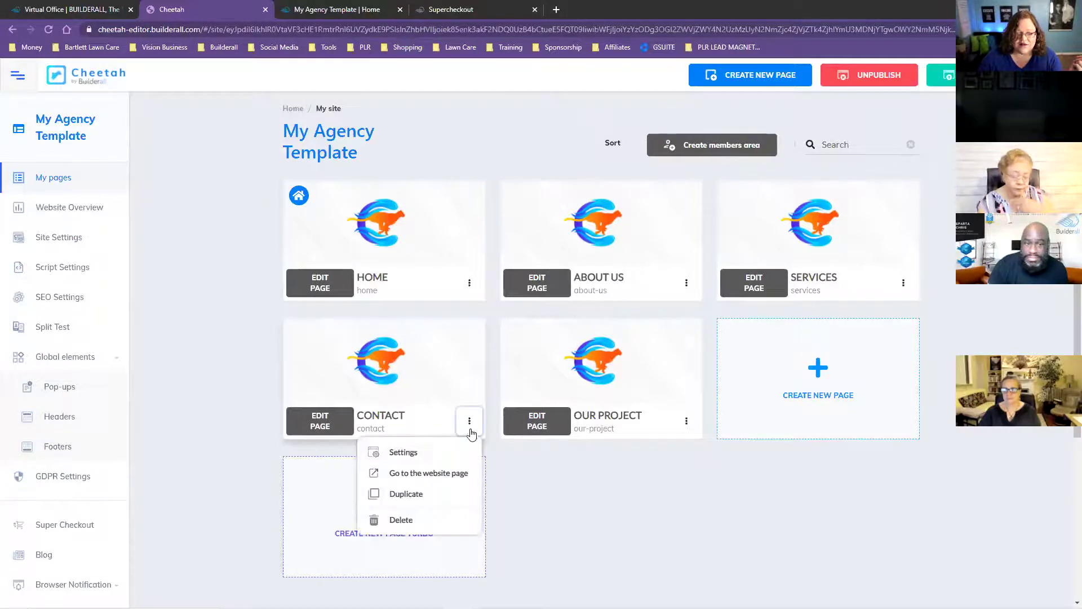
pyautogui.click(459, 473)
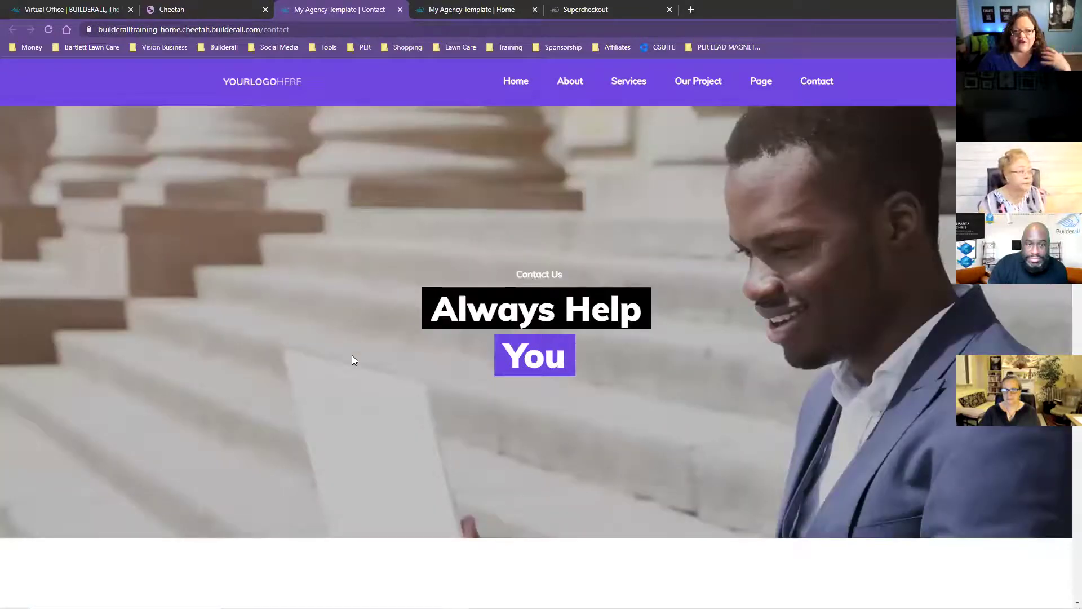
pyautogui.scroll(-5, 327, 386)
pyautogui.scroll(-6, 326, 389)
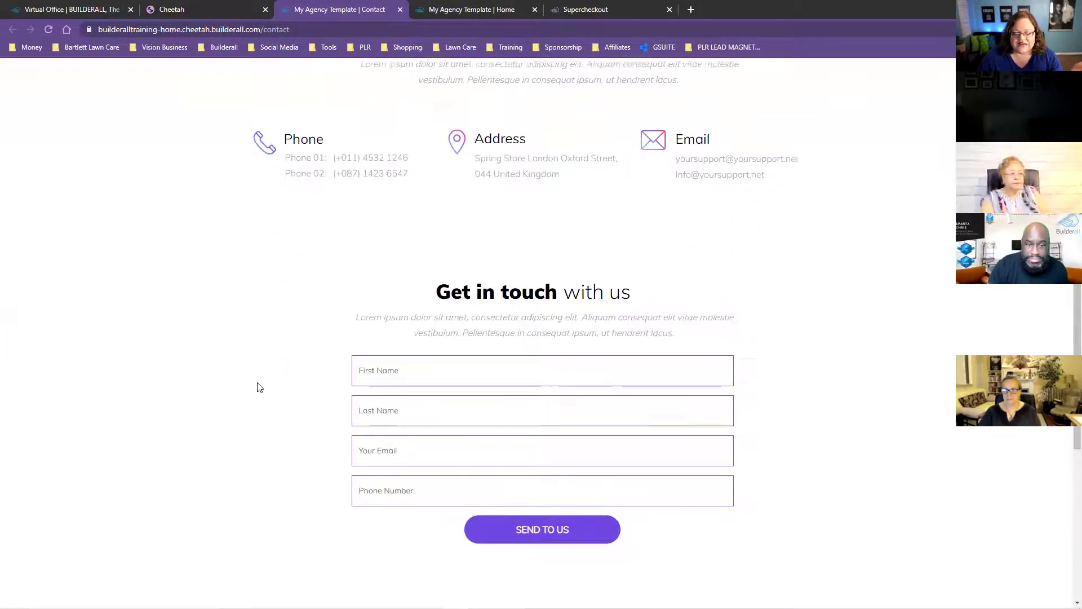
pyautogui.scroll(7, 234, 386)
pyautogui.scroll(1, 228, 388)
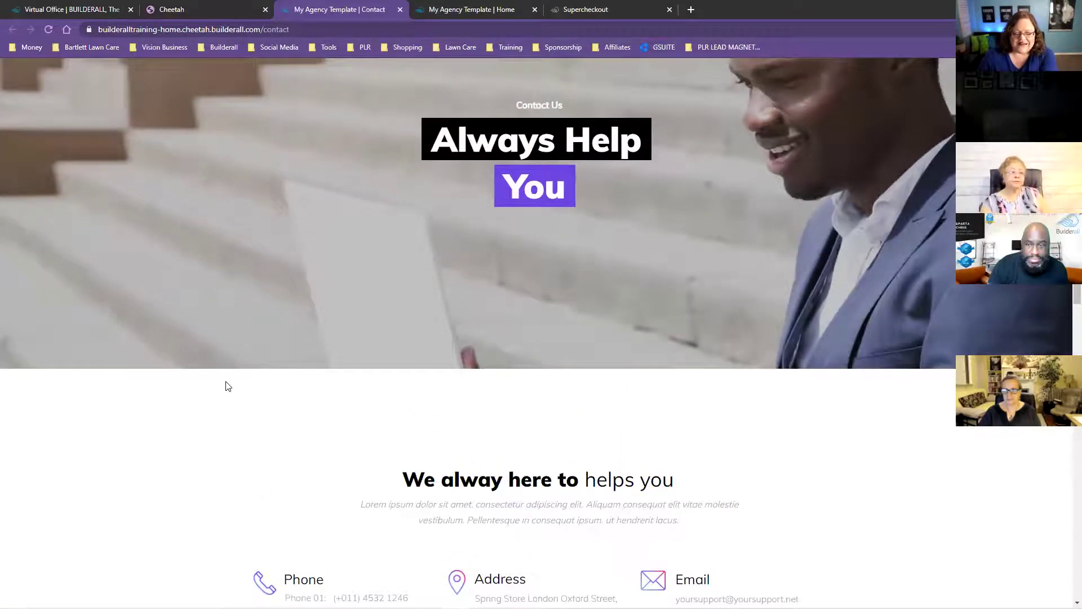
pyautogui.scroll(-5, 226, 386)
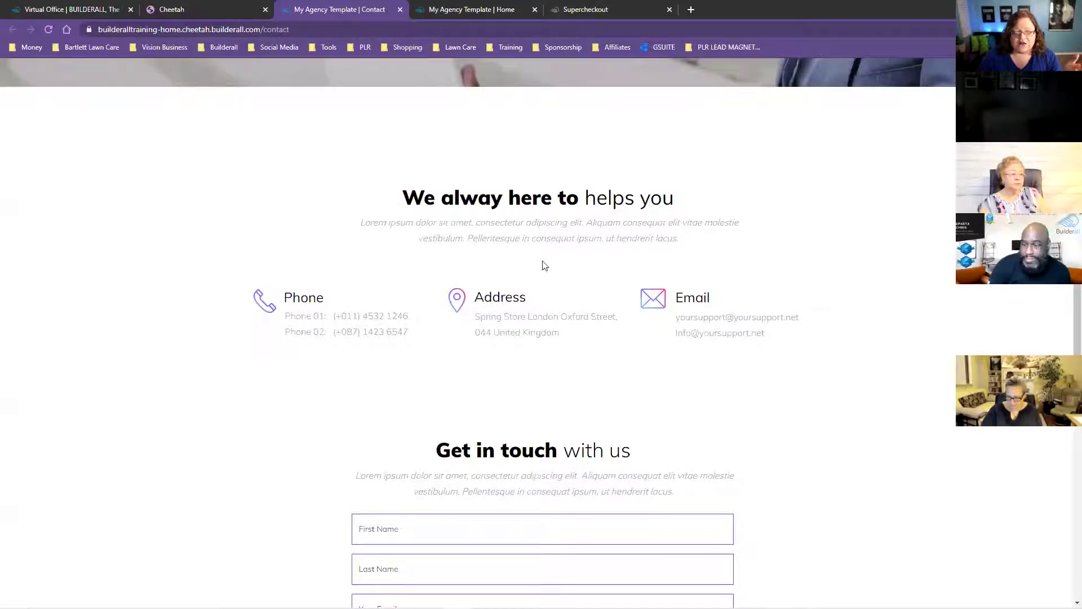
pyautogui.click(399, 8)
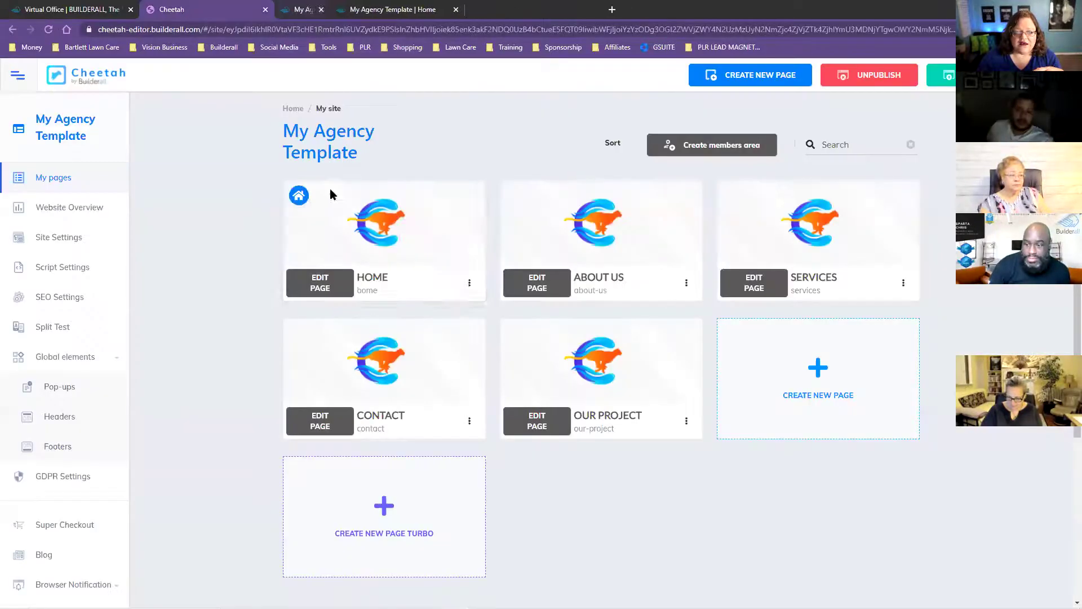
# Open Super Checkout for the site and show its list of existing products
pyautogui.moveTo(316, 327)
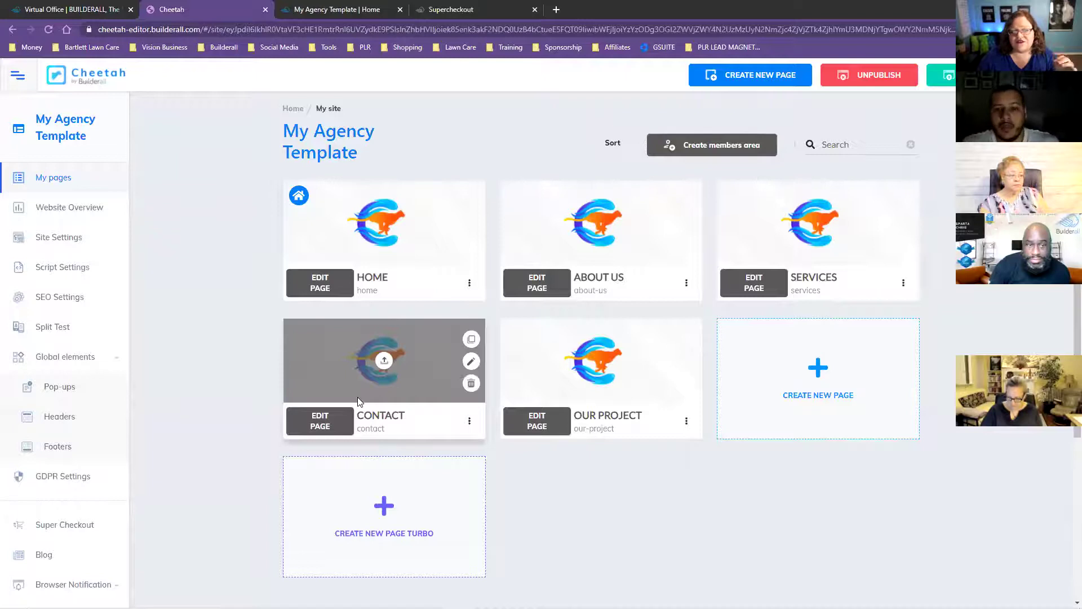
pyautogui.moveTo(647, 377)
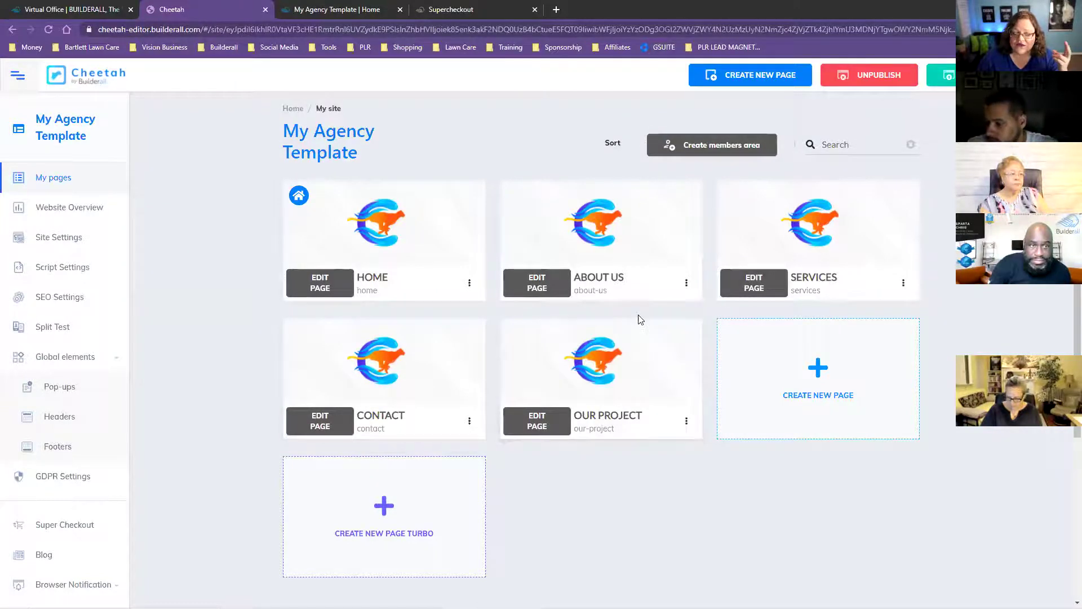
pyautogui.moveTo(424, 226)
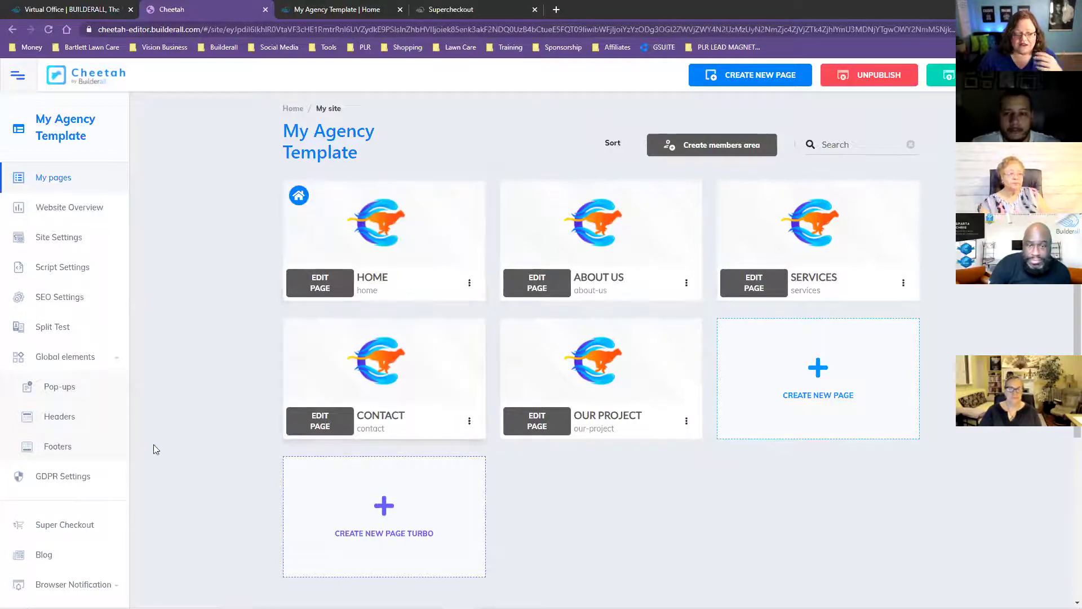
pyautogui.scroll(-2, 194, 486)
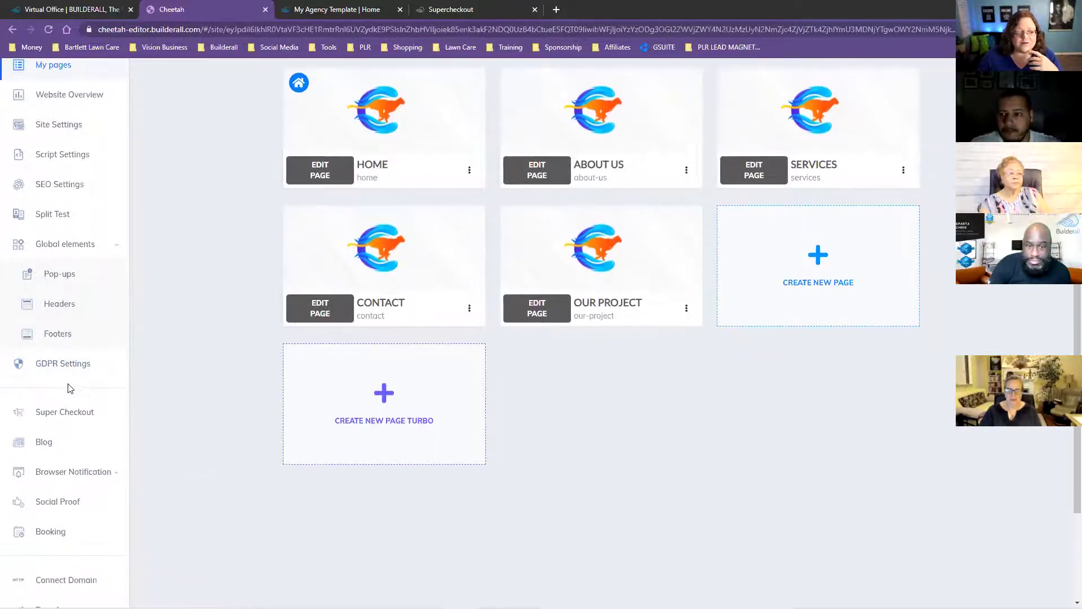
pyautogui.click(90, 410)
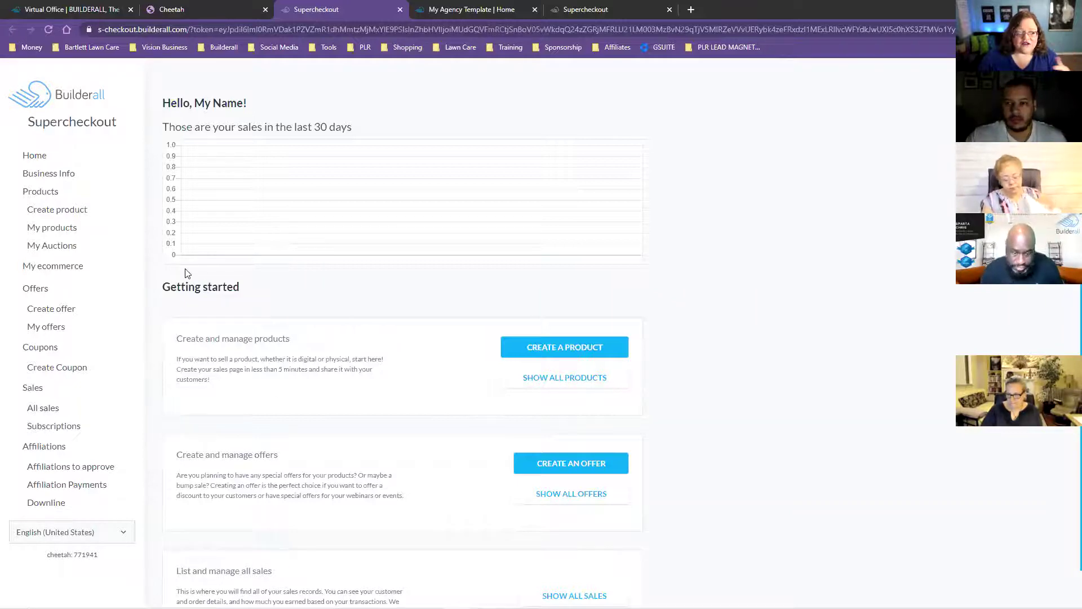
pyautogui.click(68, 231)
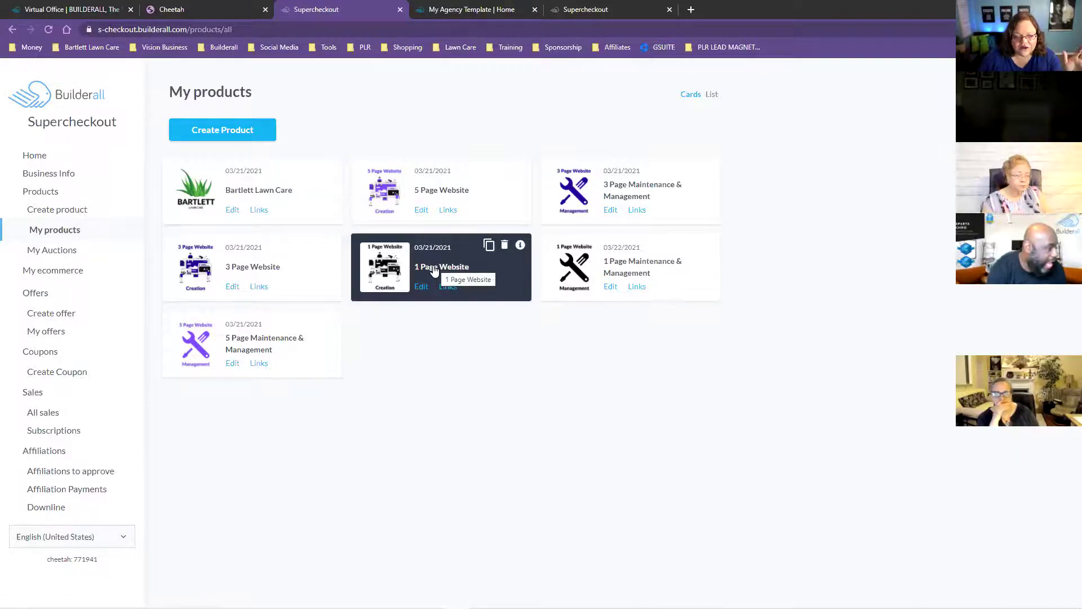
# Take a brief look at the 1 Page Website product's edit page and return to the product list to view the packages
pyautogui.click(422, 287)
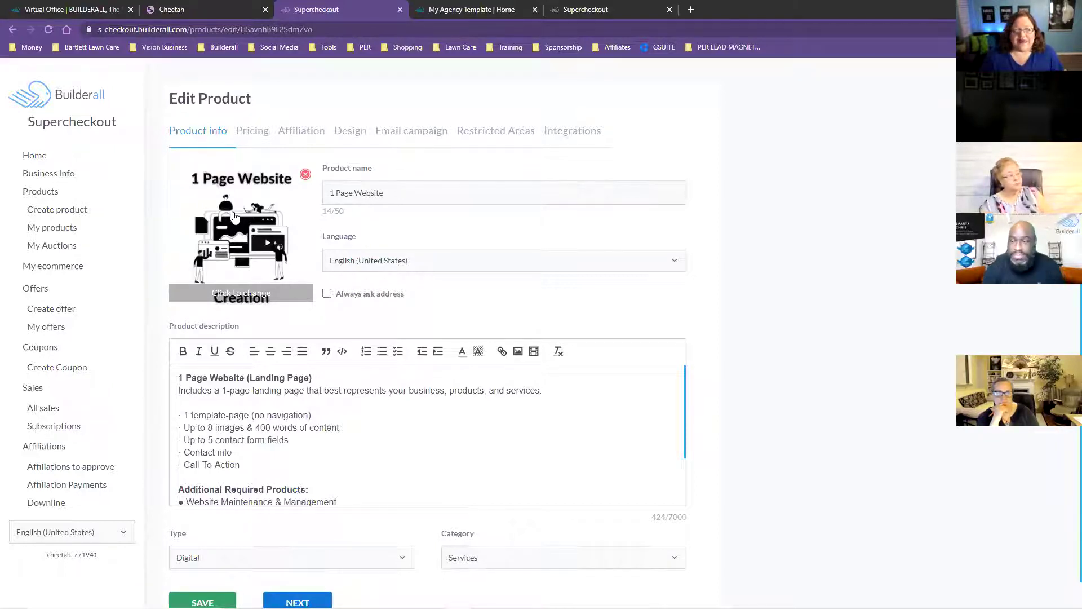
pyautogui.click(60, 226)
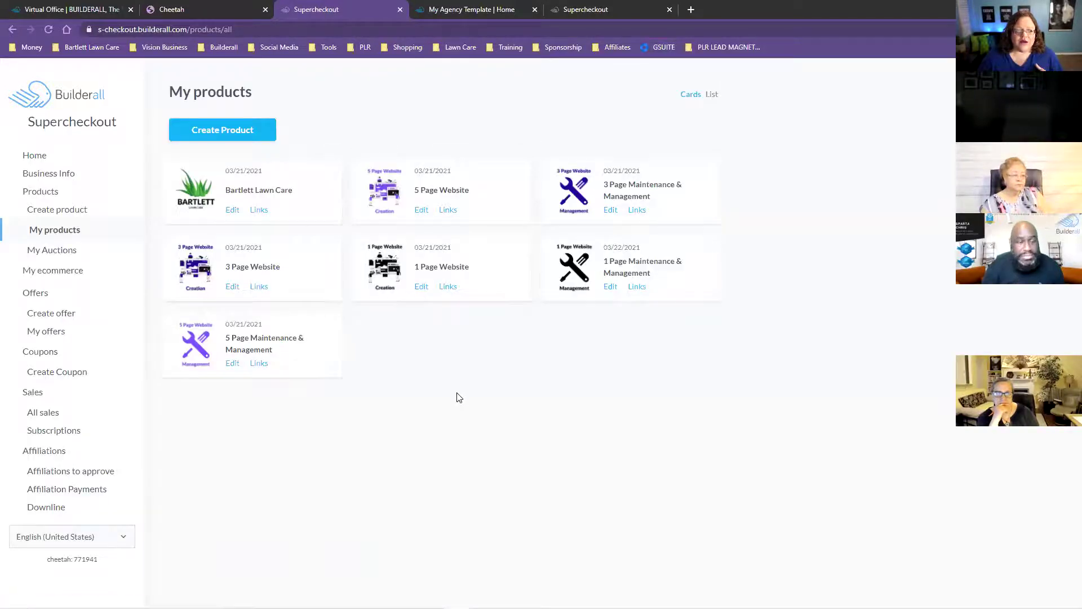
pyautogui.moveTo(242, 213)
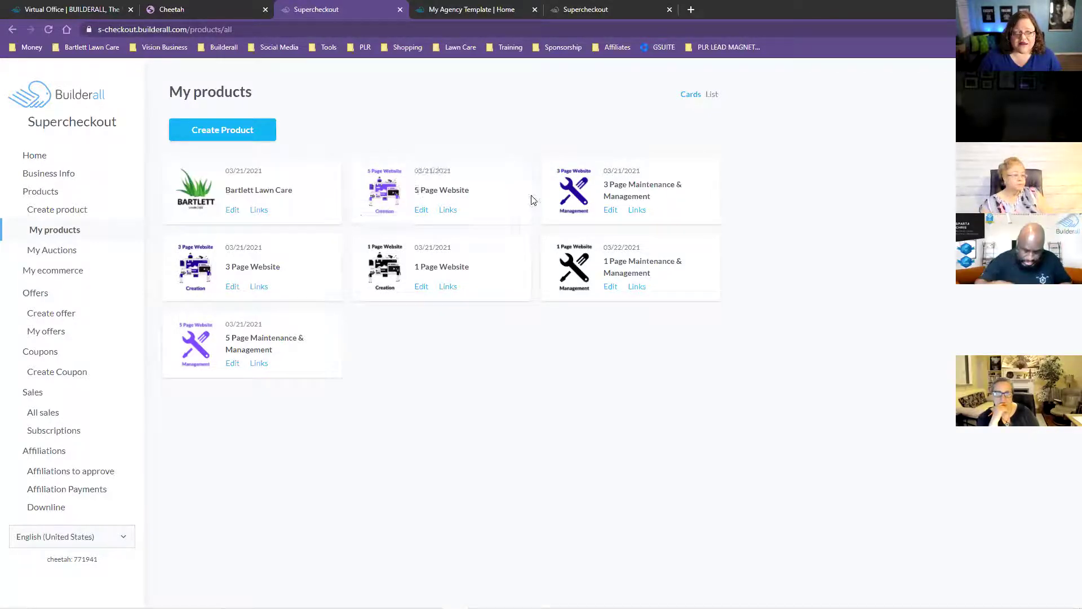
pyautogui.moveTo(425, 161)
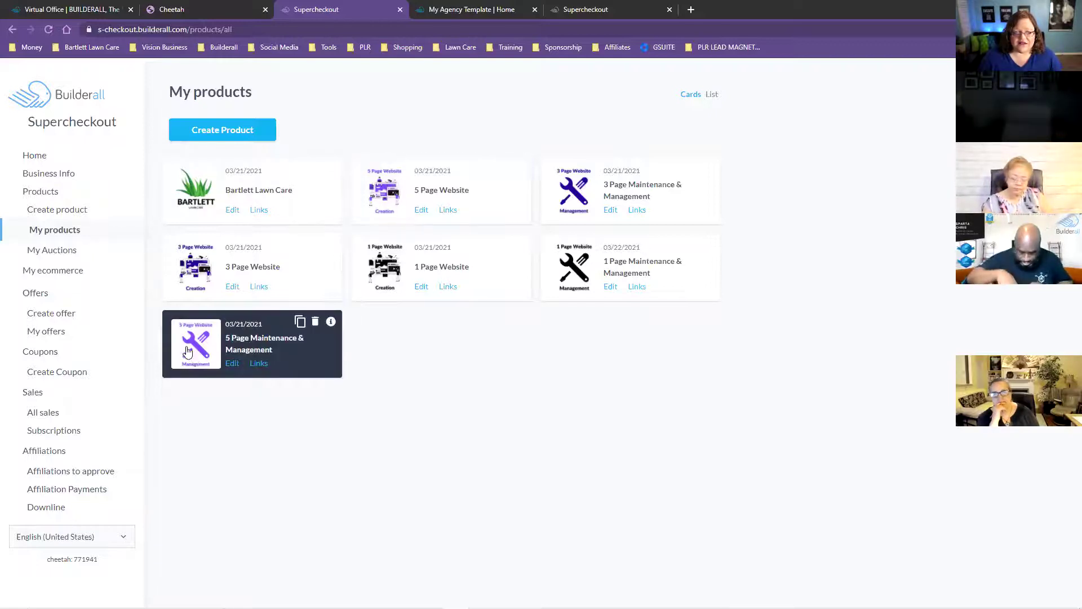
pyautogui.moveTo(191, 347)
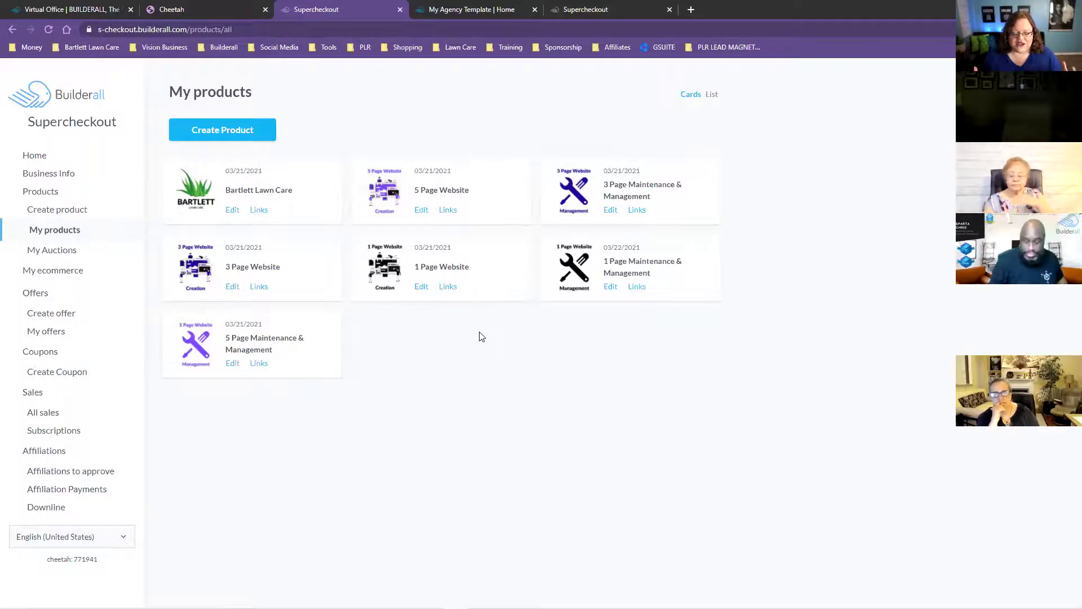
# Open the 1 Page Website product for editing and read through its full product description
pyautogui.click(420, 287)
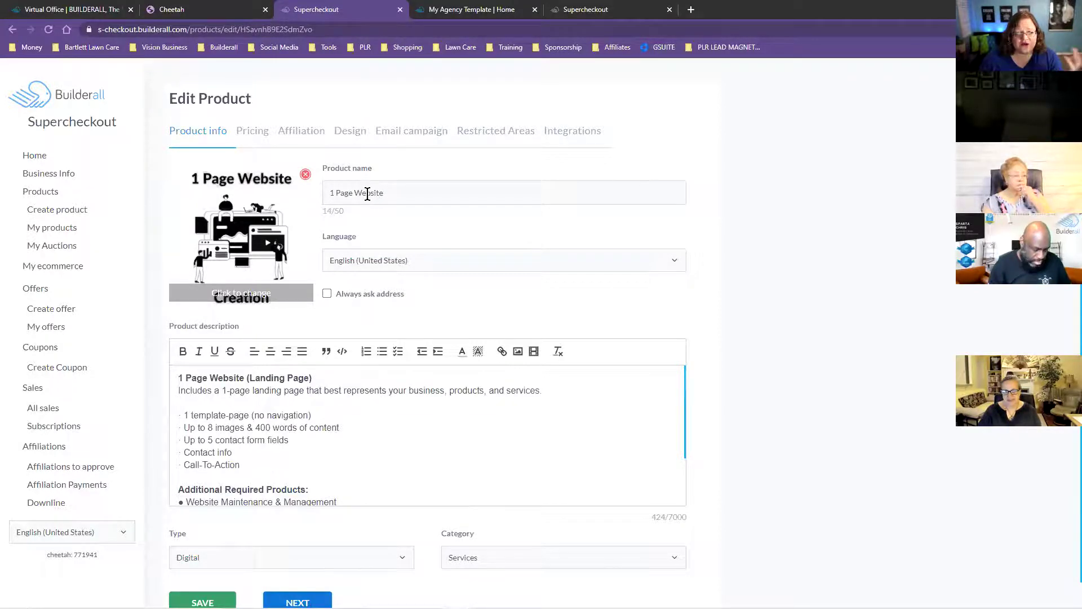
pyautogui.scroll(-1, 430, 191)
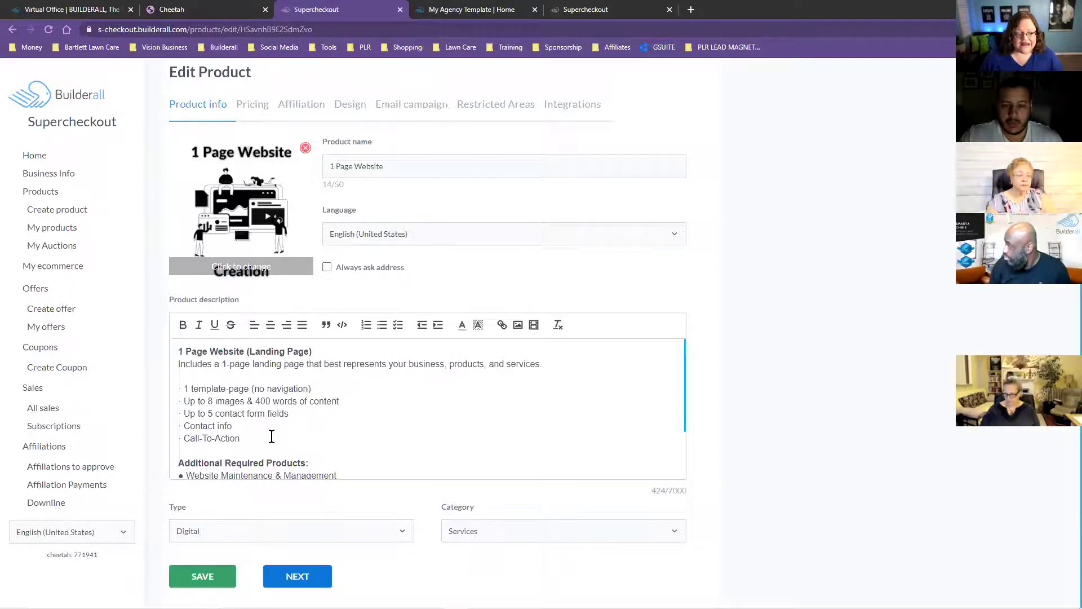
pyautogui.scroll(-2, 294, 416)
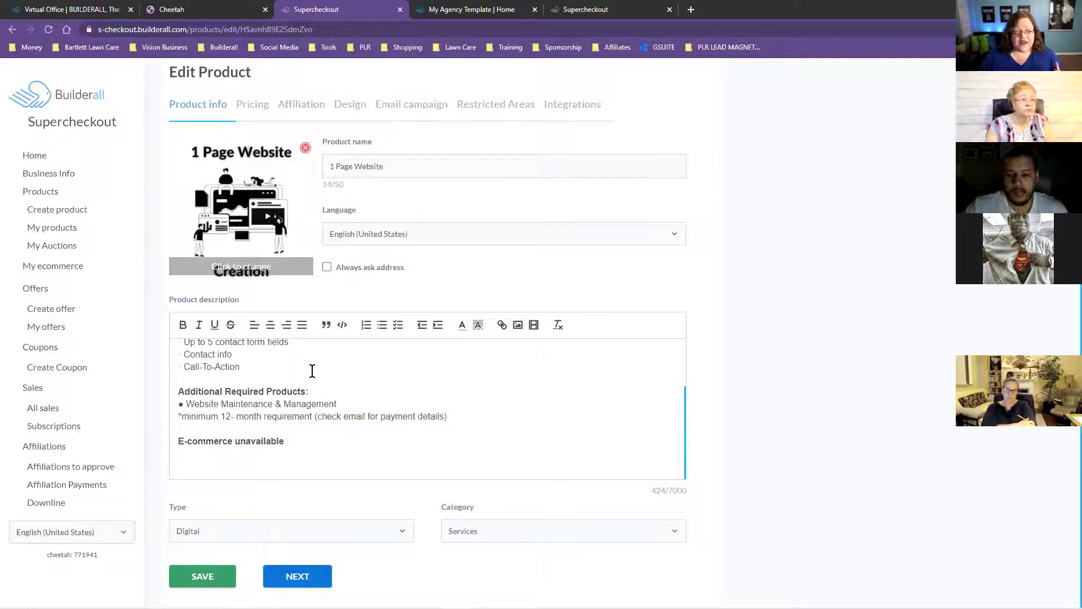
pyautogui.scroll(1, 307, 378)
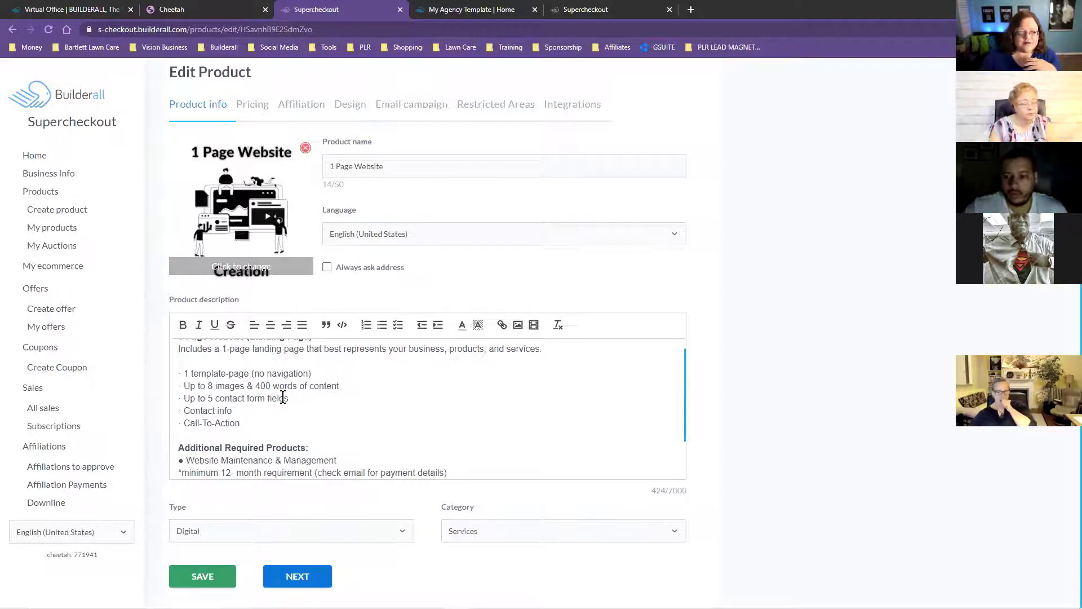
# Go to the product's pricing settings, check the payment type options, and choose Single payment
pyautogui.click(297, 575)
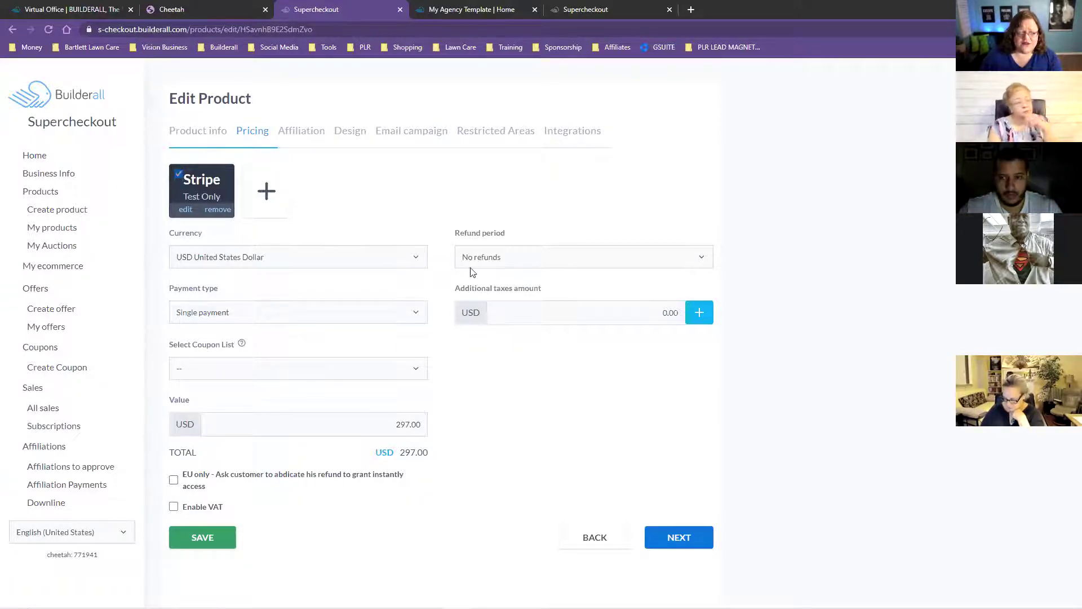
pyautogui.click(211, 314)
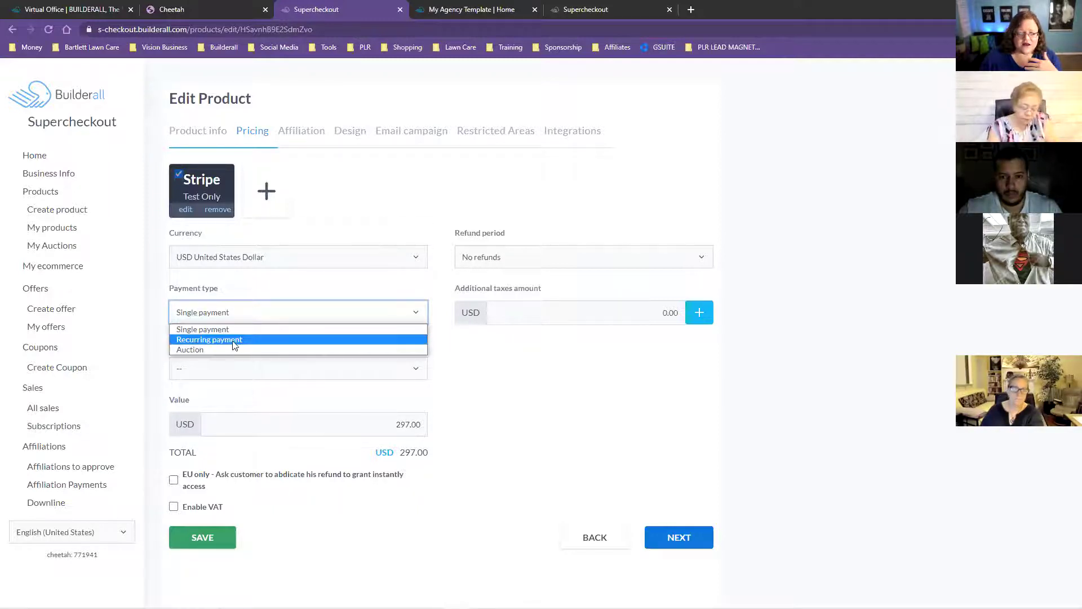
pyautogui.click(185, 331)
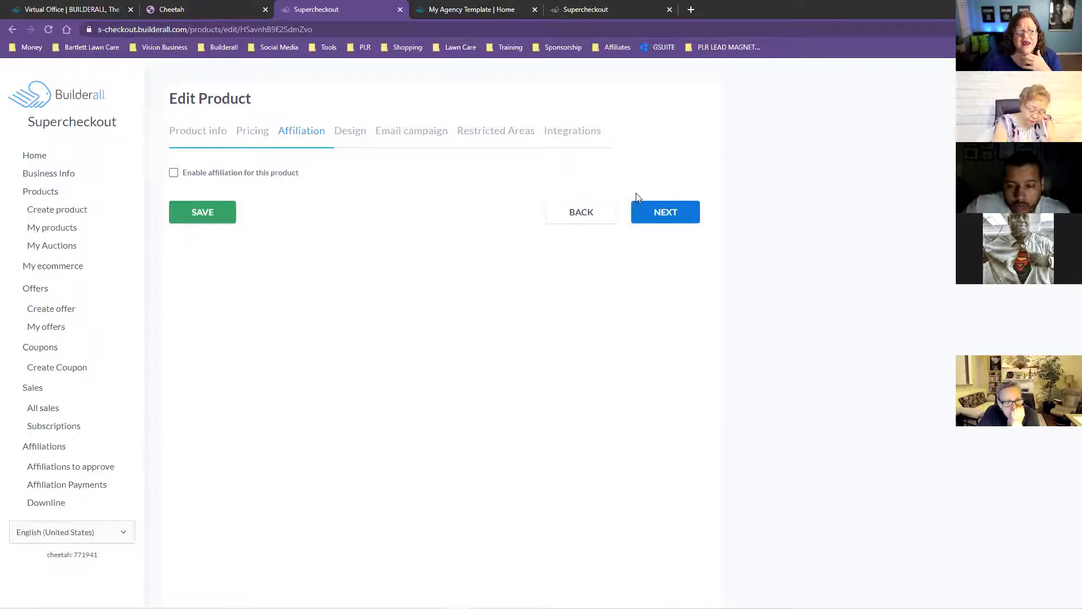
# Go on to the design settings and examine the 3 Steps Checkout customization for product, field and button styles, closing it without saving
pyautogui.click(664, 212)
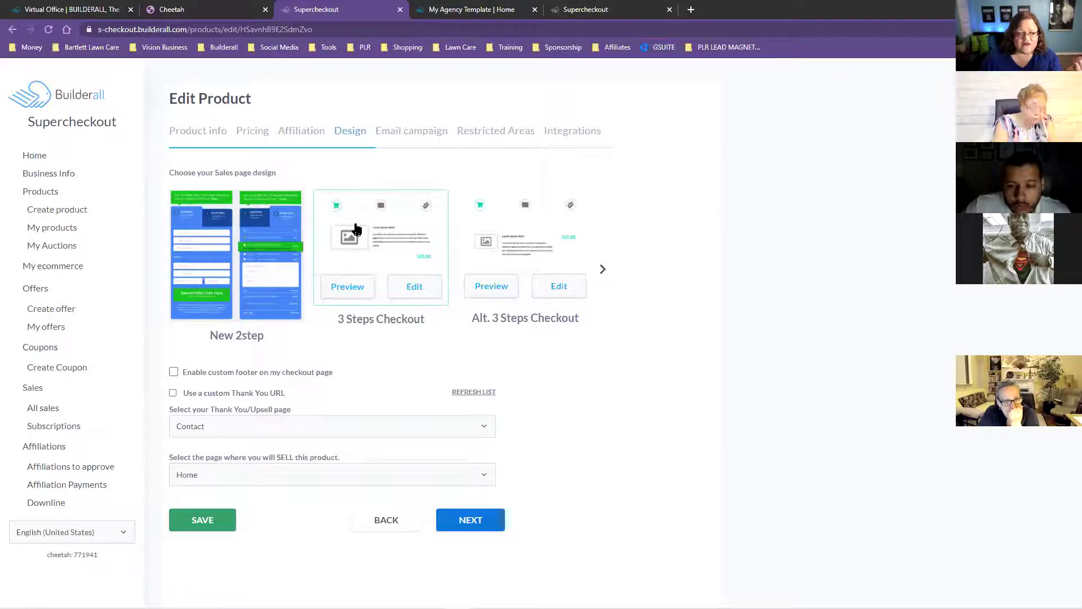
pyautogui.click(399, 289)
pyautogui.click(319, 213)
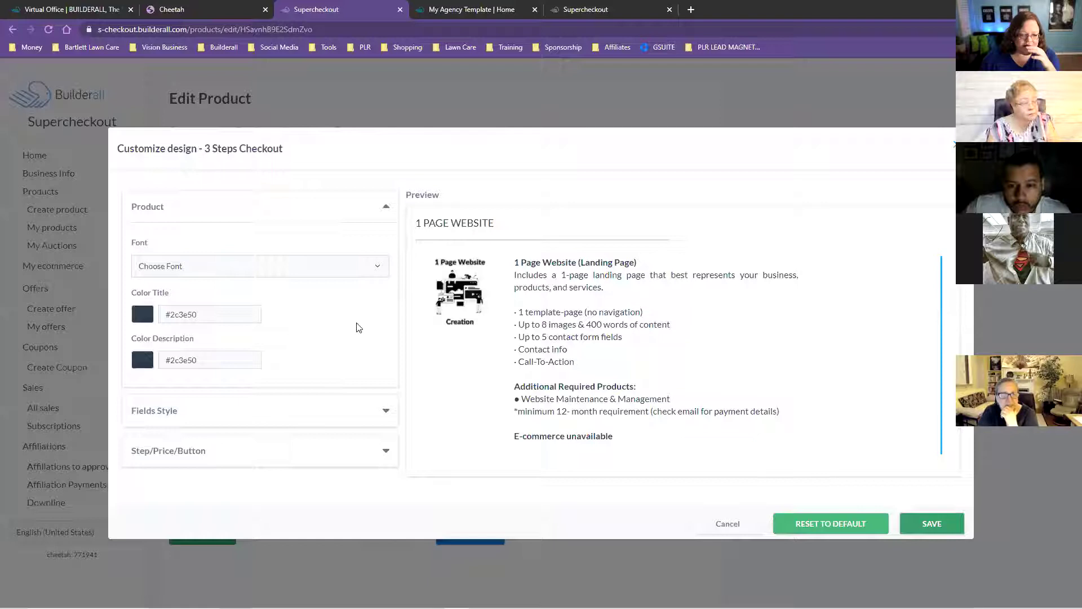
pyautogui.click(345, 410)
pyautogui.scroll(-6, 350, 345)
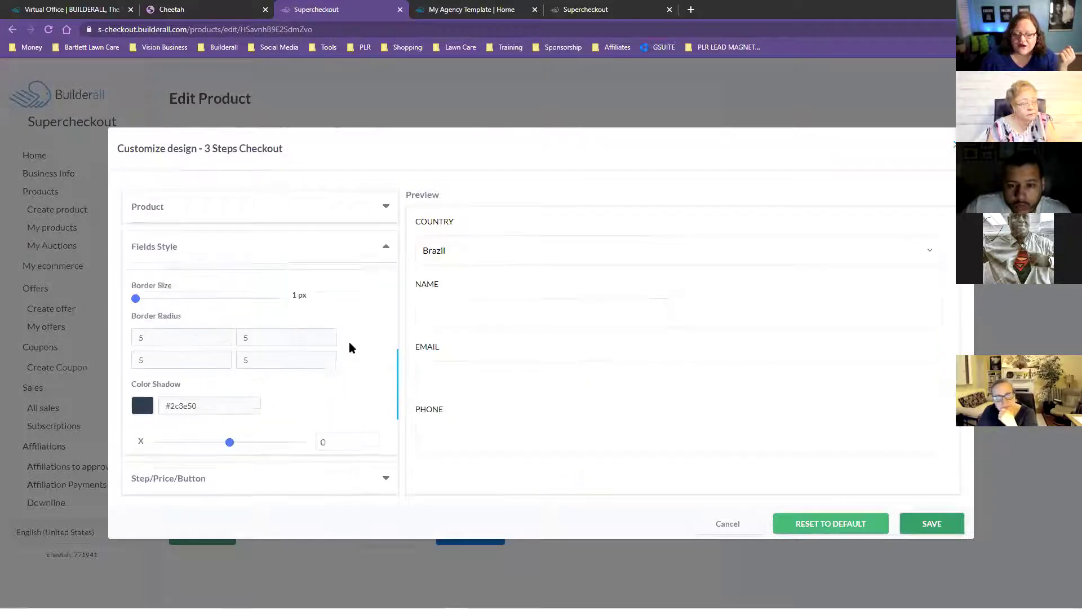
pyautogui.click(292, 477)
pyautogui.scroll(-10, 366, 339)
pyautogui.scroll(-3, 383, 341)
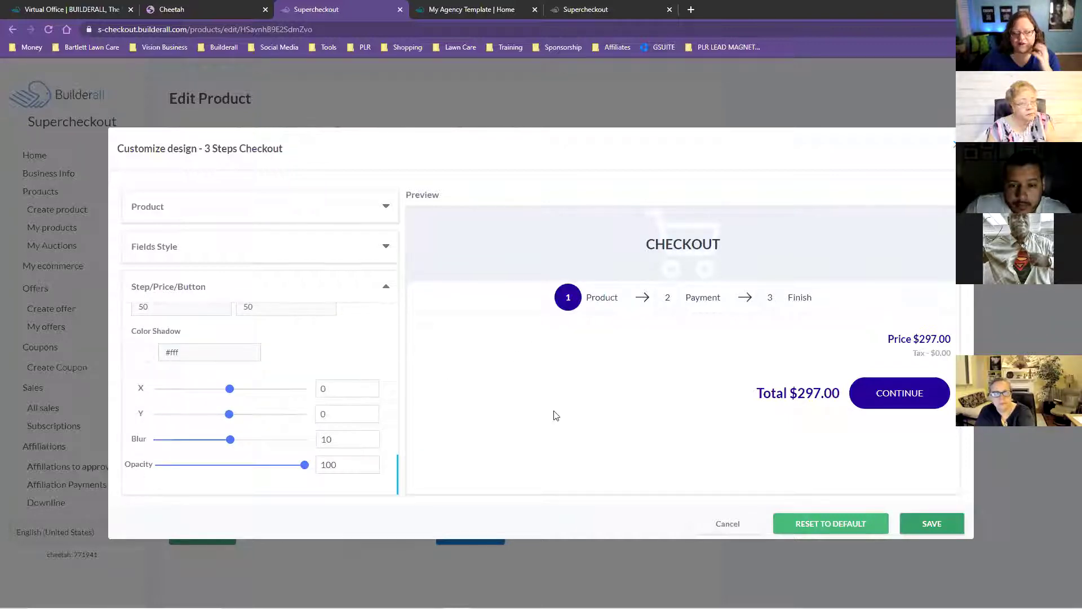
pyautogui.click(730, 524)
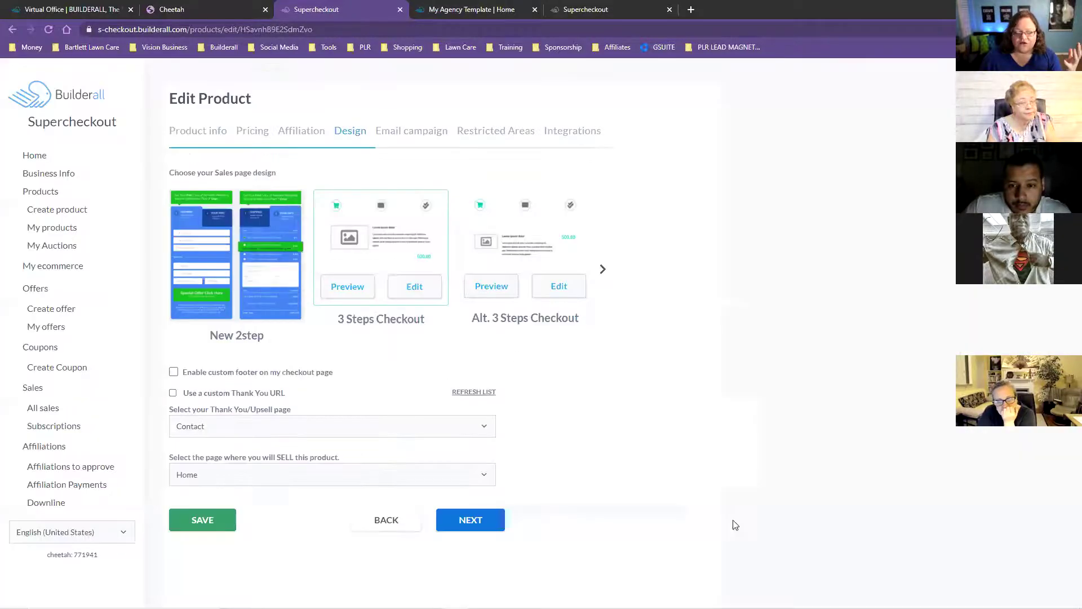
# Enable the custom footer on the checkout page to look at its text editor, and disable it again
pyautogui.click(204, 370)
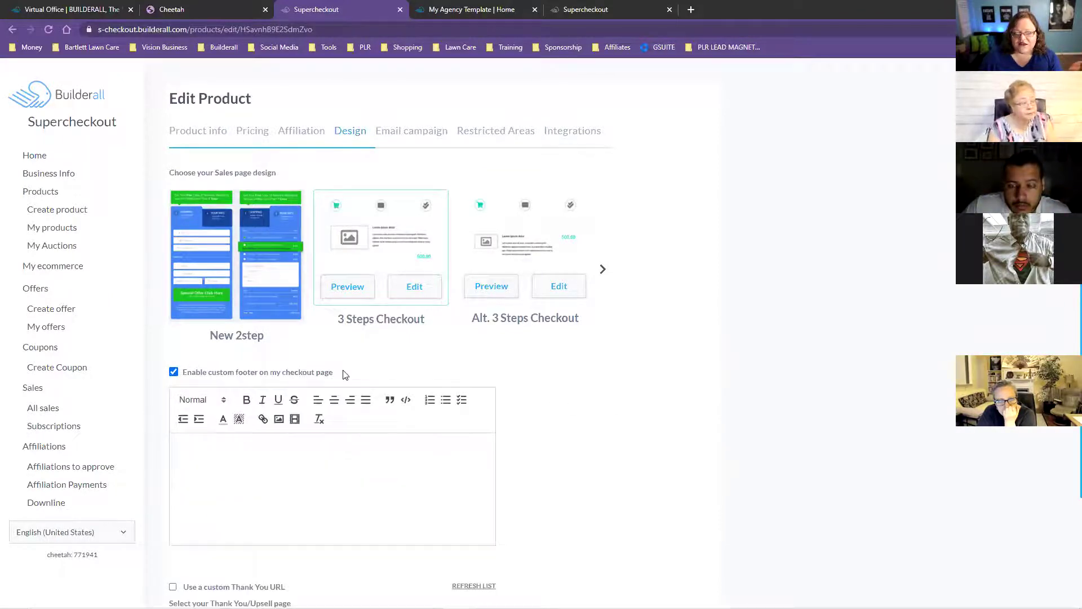
pyautogui.scroll(-1, 370, 368)
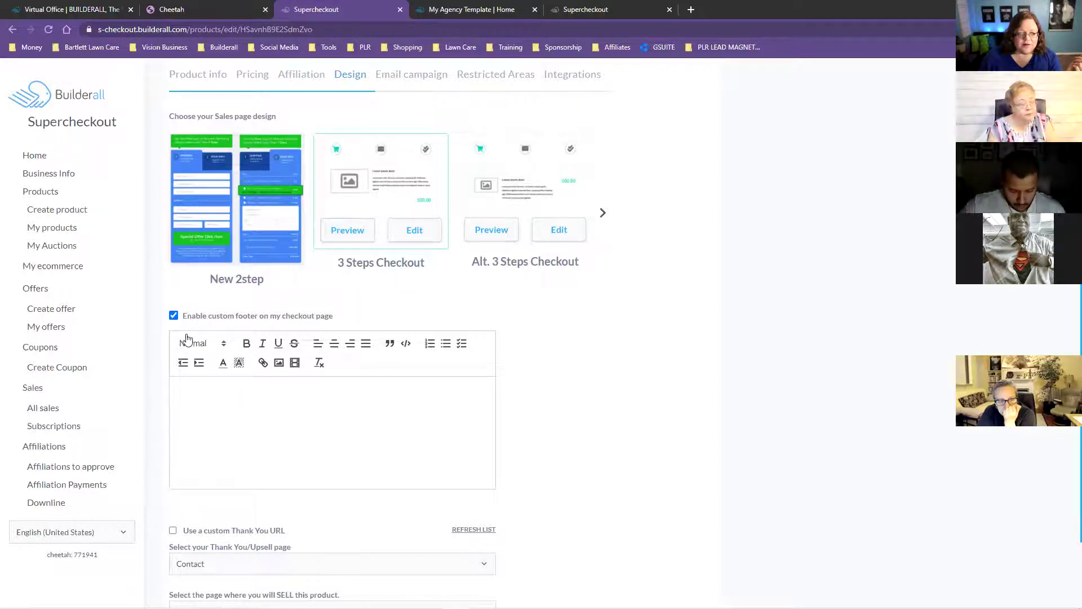
pyautogui.click(261, 430)
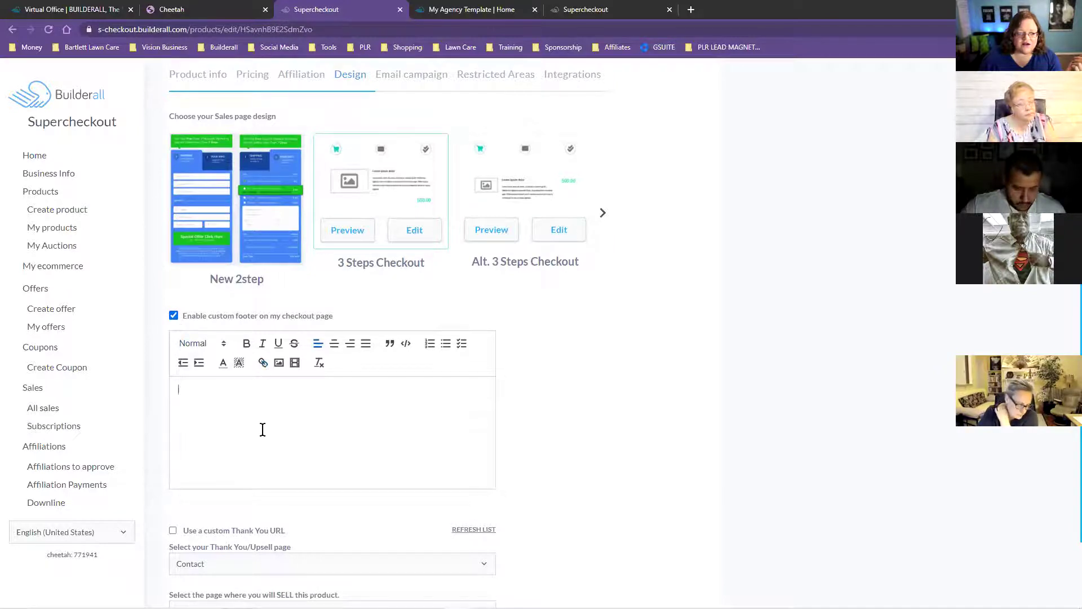
pyautogui.click(174, 315)
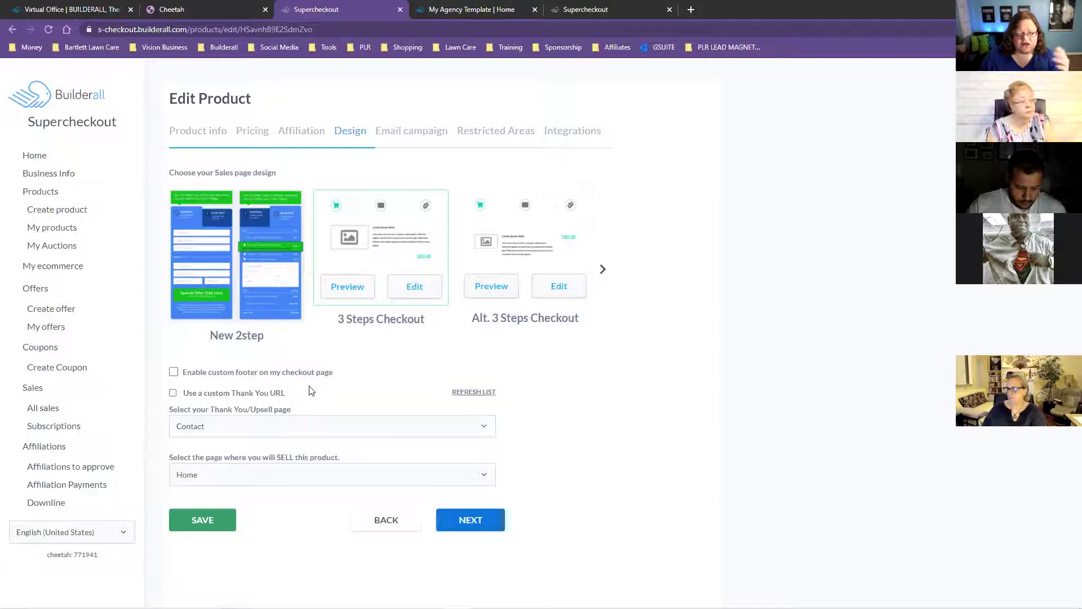
# Enable the custom Thank You URL option to look at its address field, and disable it again
pyautogui.click(173, 393)
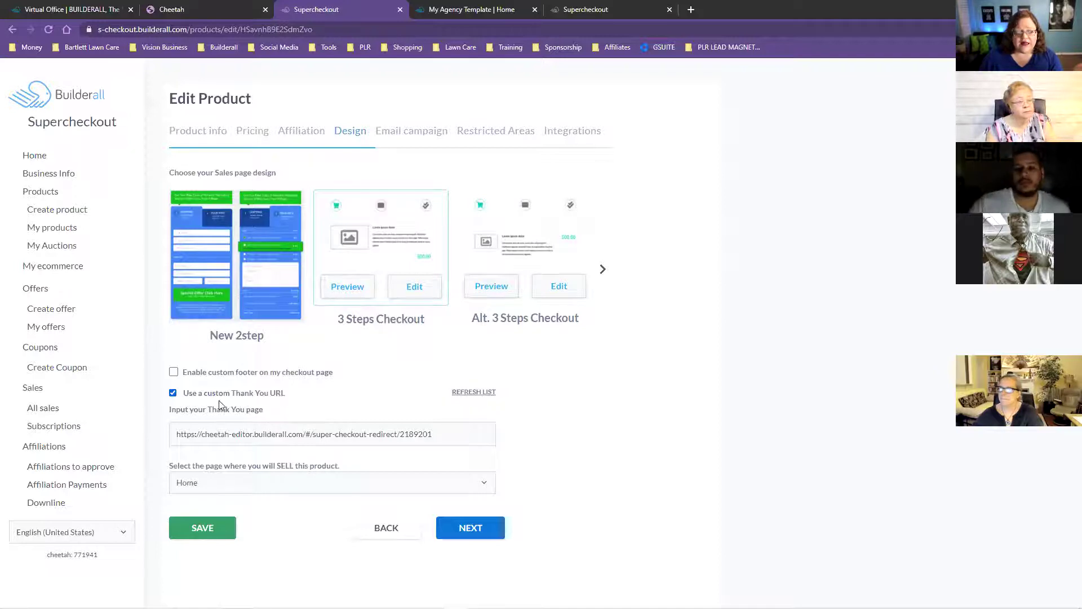
pyautogui.moveTo(178, 432); pyautogui.dragTo(498, 428)
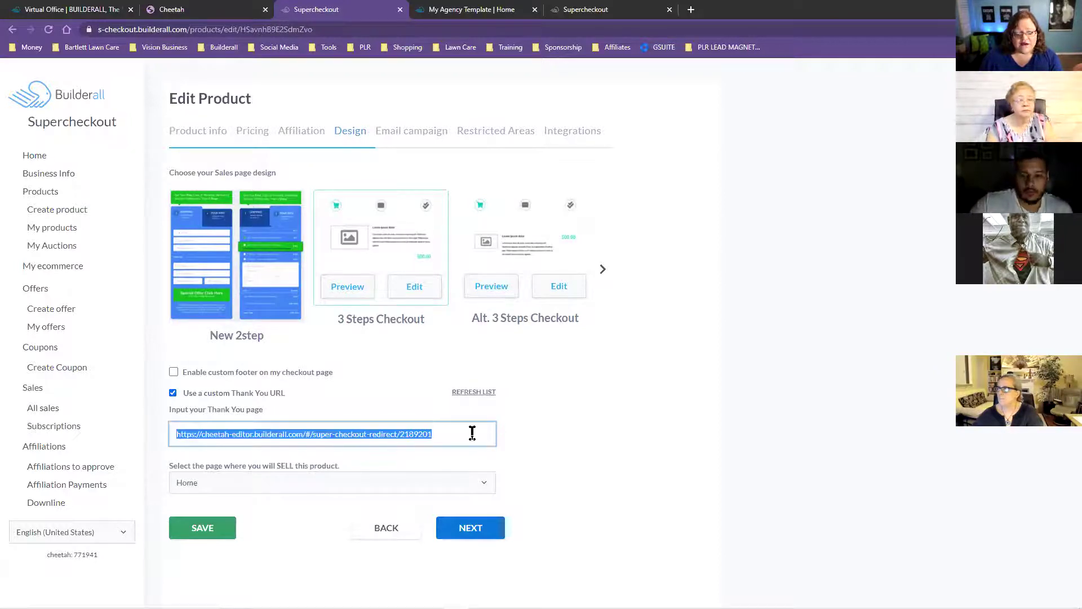
pyautogui.click(173, 393)
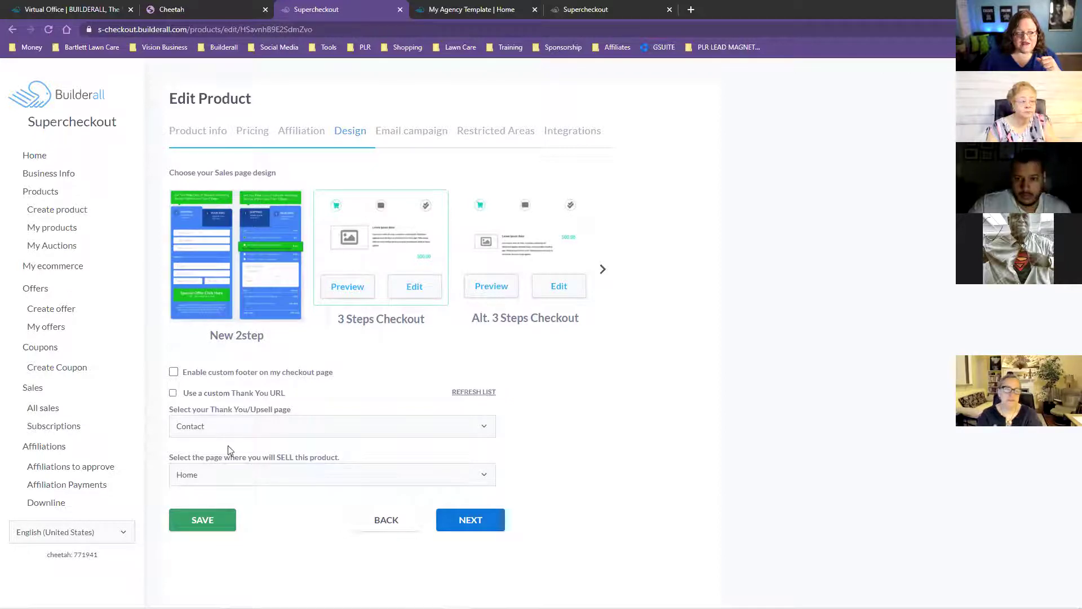
# Go on through the email campaign, restricted areas and integrations settings, accept the Terms and Conditions, and update the 1 Page Website product
pyautogui.click(476, 522)
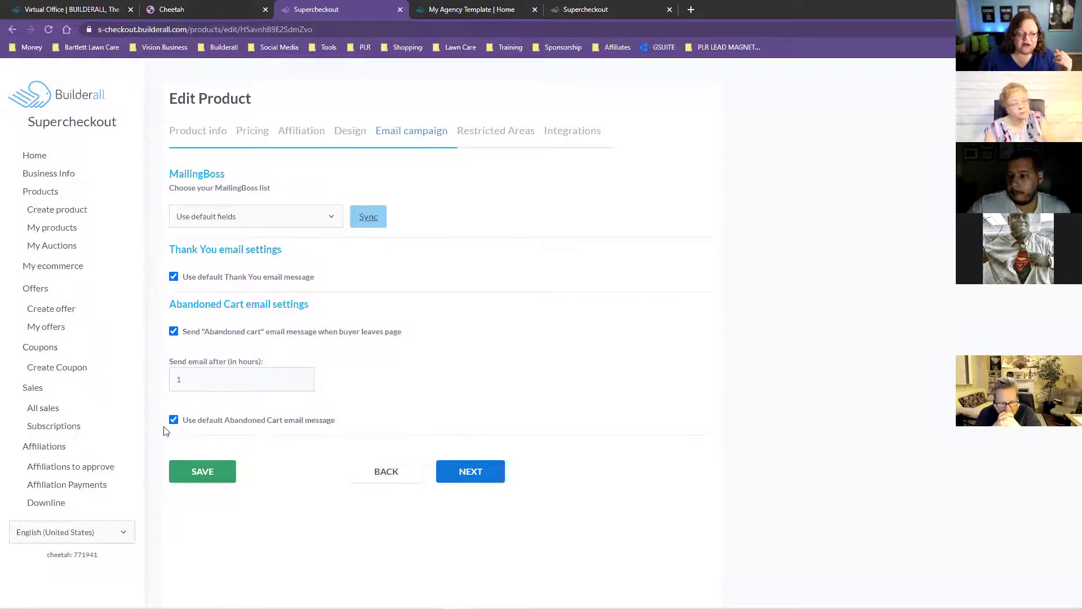
pyautogui.click(477, 473)
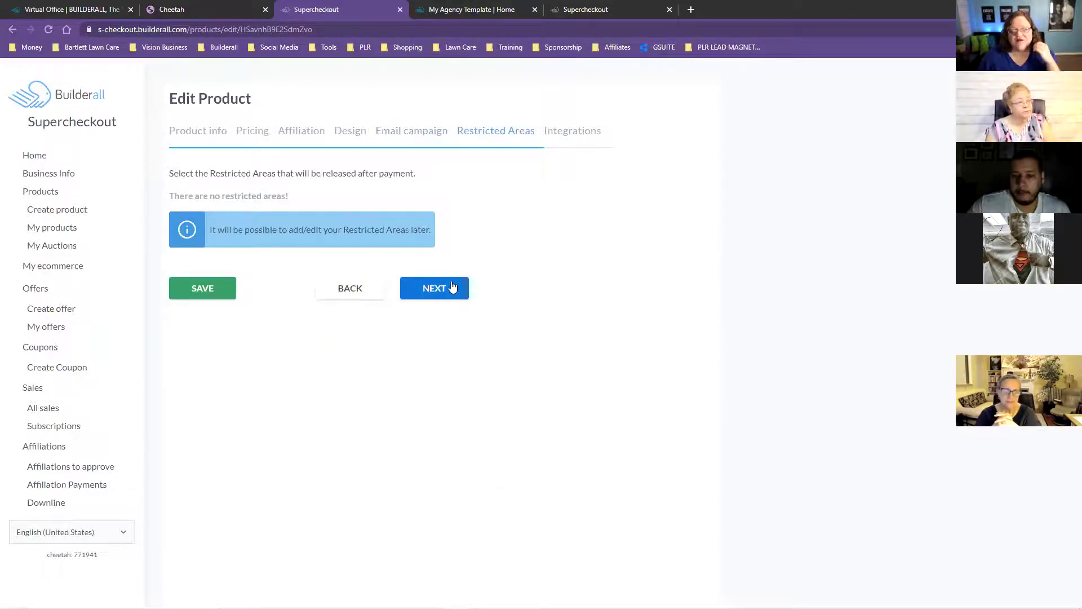
pyautogui.click(433, 287)
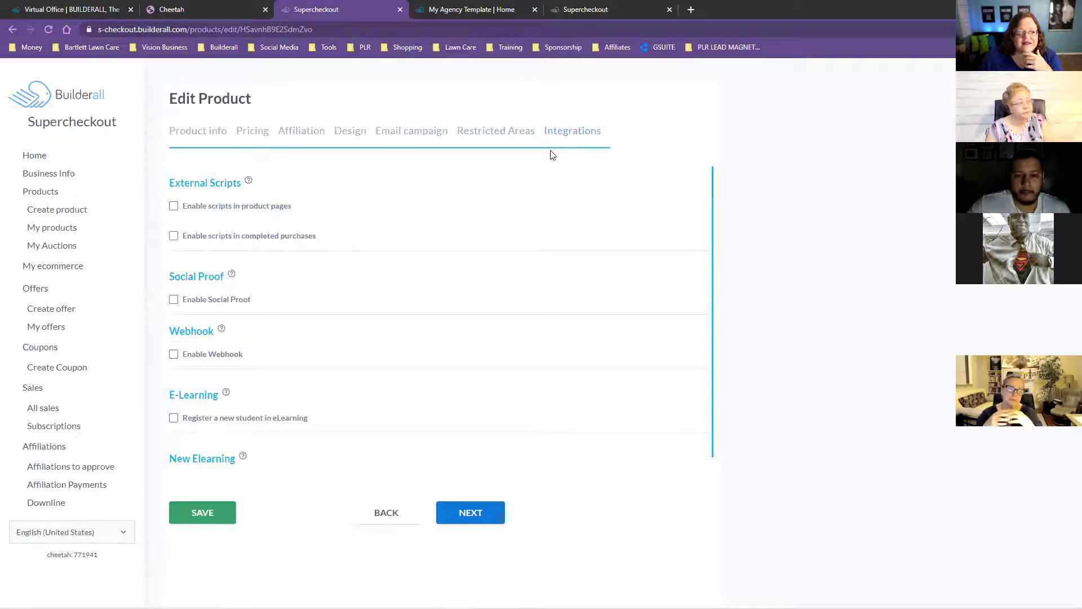
pyautogui.click(465, 516)
pyautogui.scroll(-3, 299, 339)
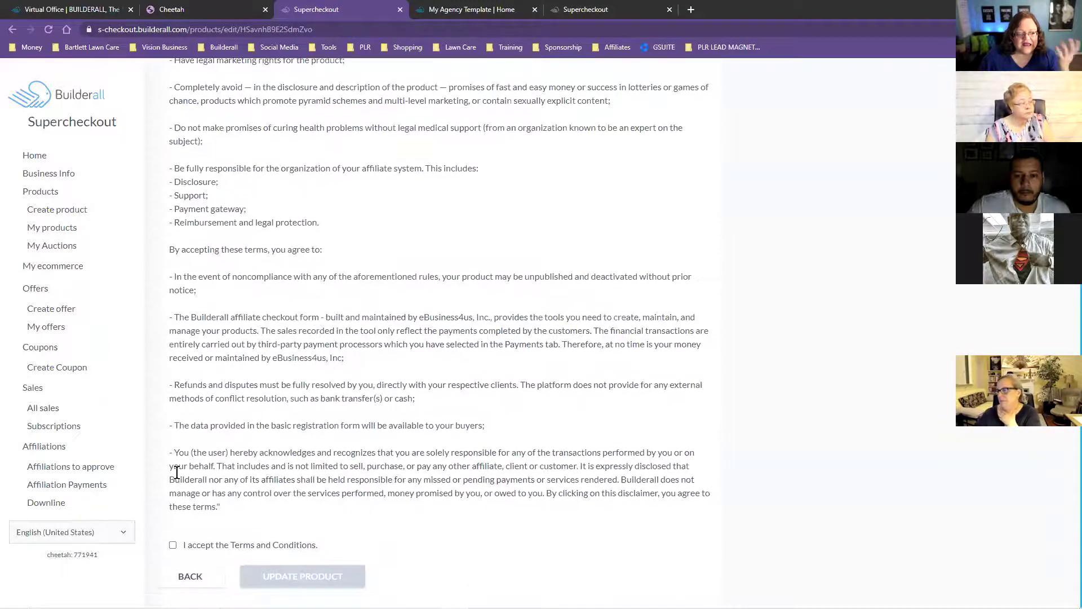
pyautogui.click(173, 544)
pyautogui.click(303, 576)
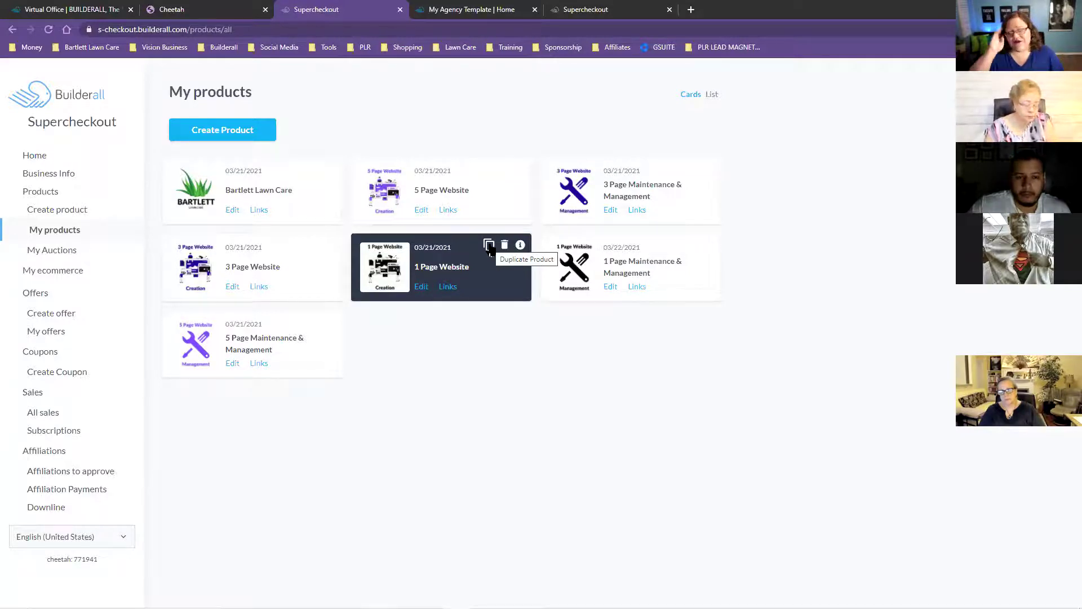
# Duplicate the 1 Page Website product and remove the copy from the product list
pyautogui.click(489, 246)
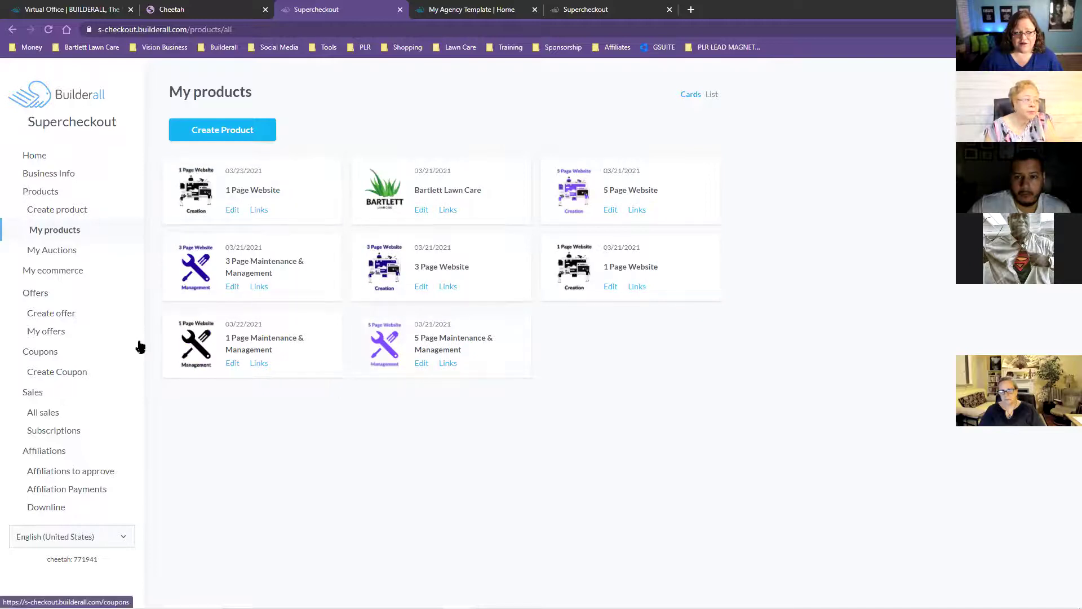
pyautogui.moveTo(317, 171)
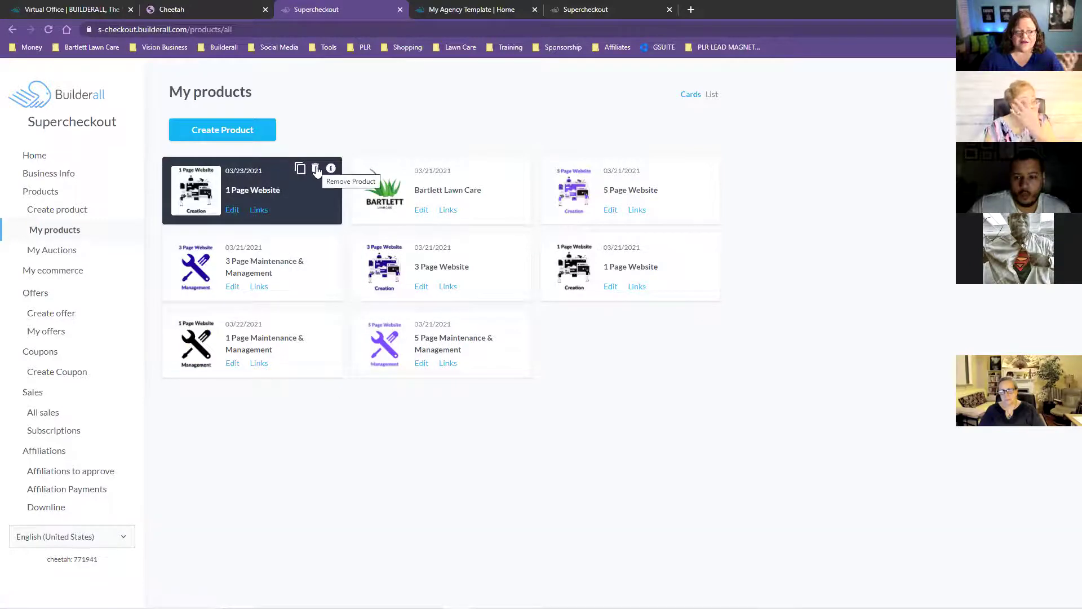
pyautogui.click(317, 170)
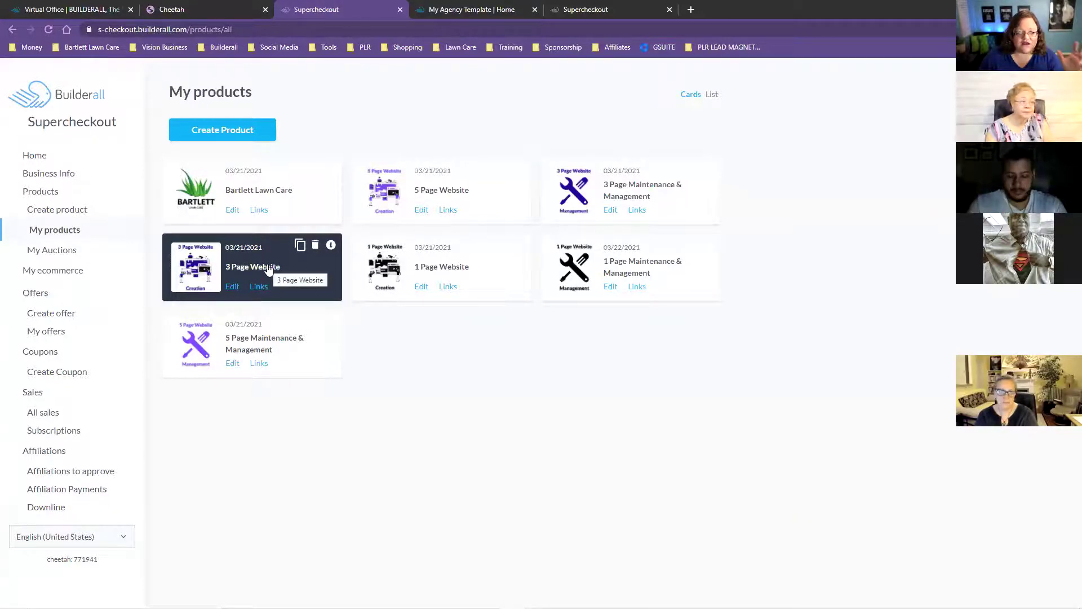
# Open the 3 Page Website product for editing and read through its product description
pyautogui.click(232, 286)
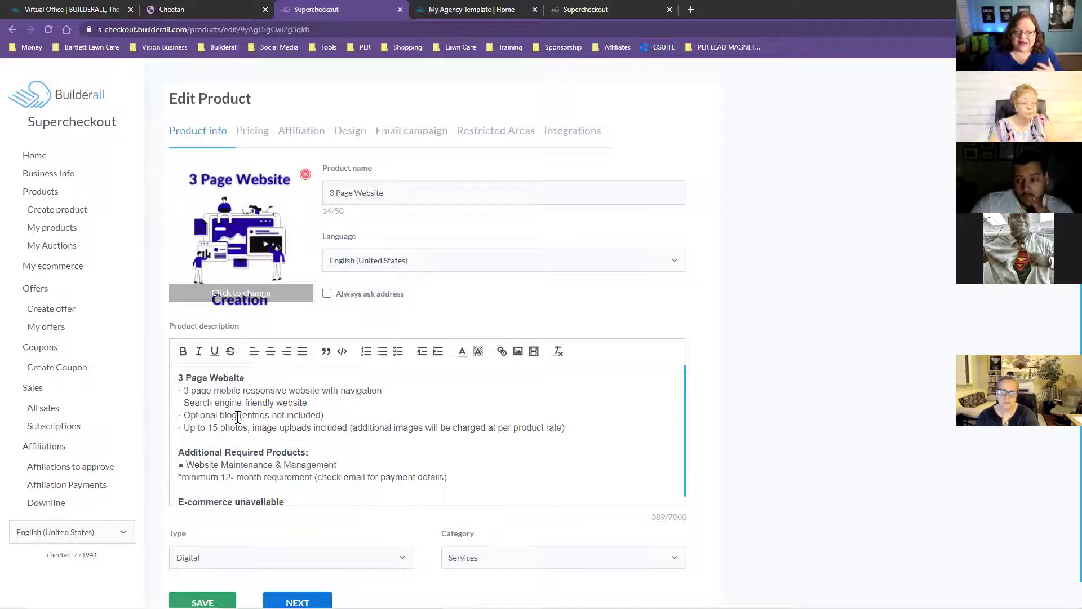
pyautogui.scroll(-1, 238, 417)
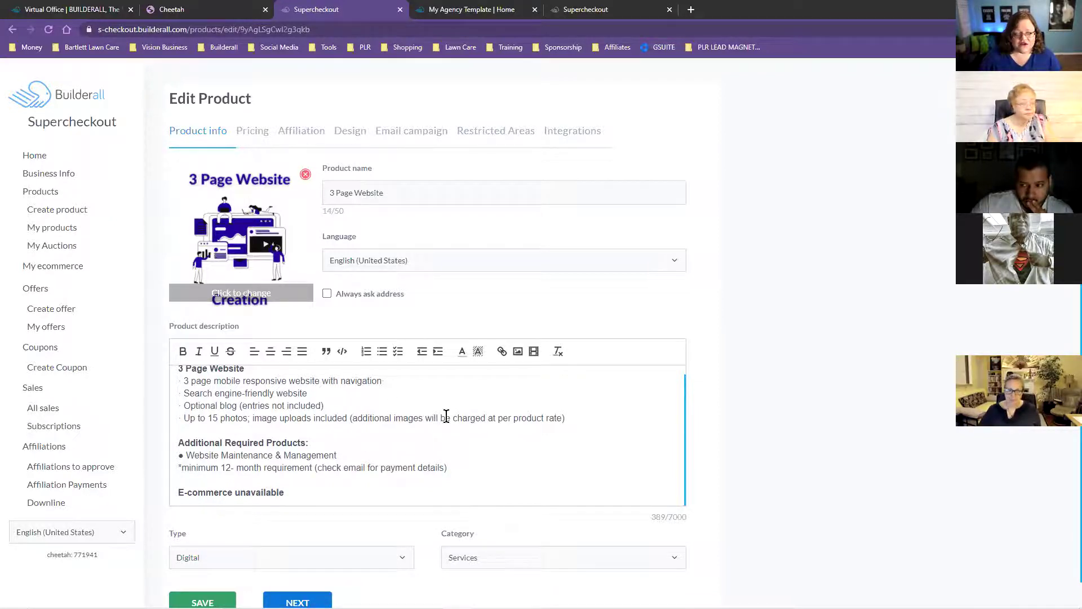
pyautogui.scroll(-1, 502, 444)
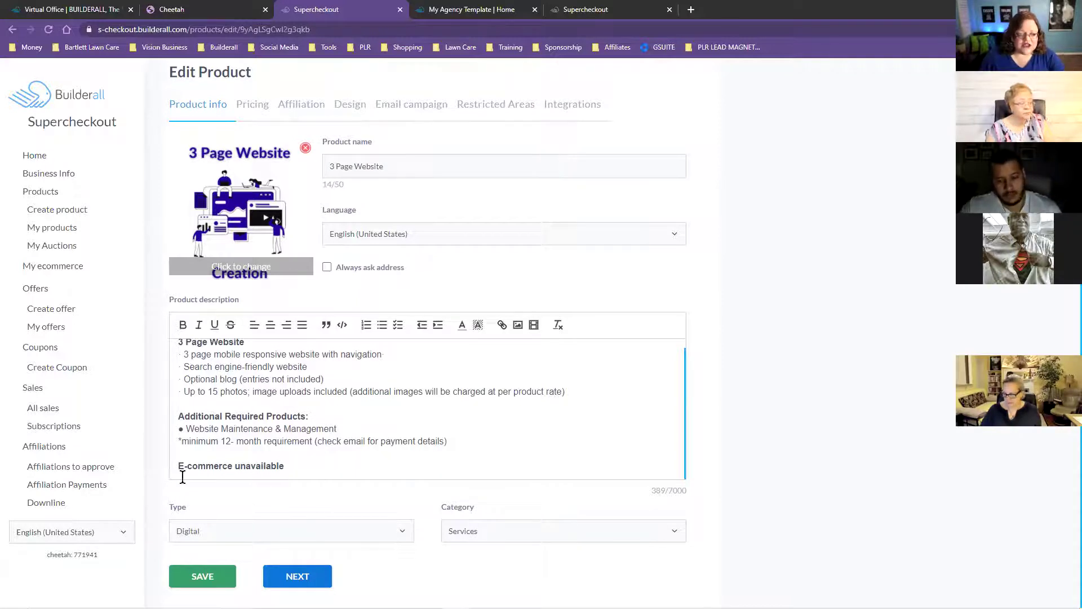
# Review the 3 Page Website's pricing, affiliation, design, email campaign and restricted areas settings without changing them
pyautogui.click(302, 576)
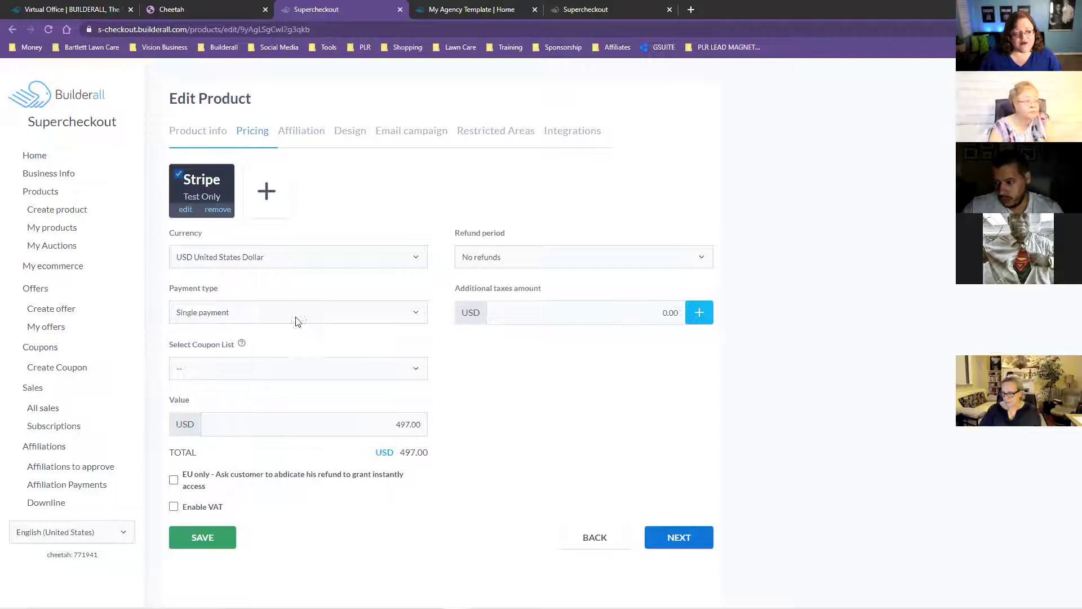
pyautogui.click(668, 536)
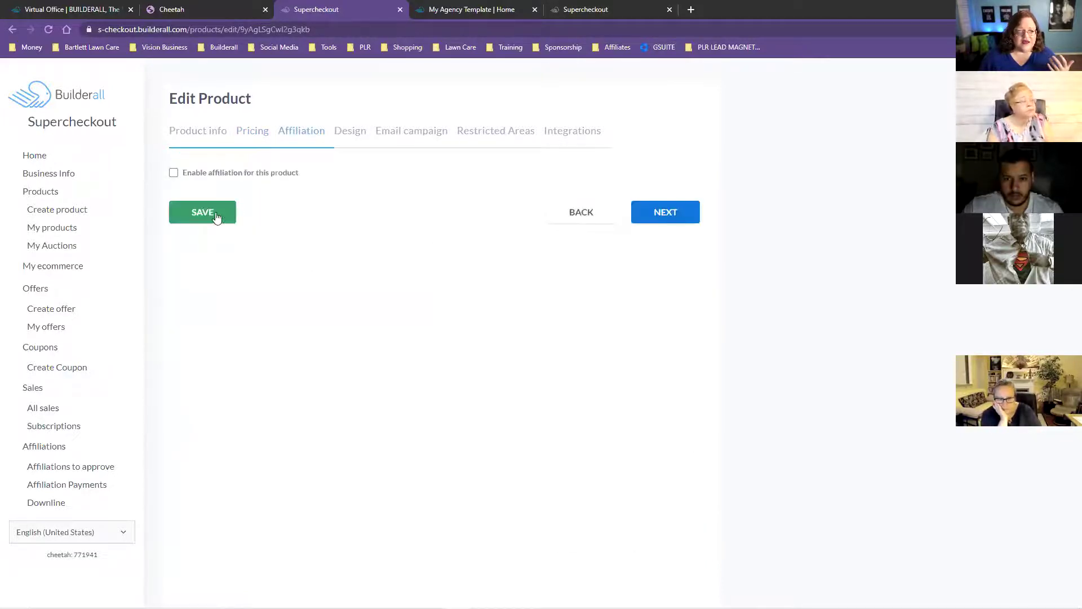
pyautogui.click(665, 212)
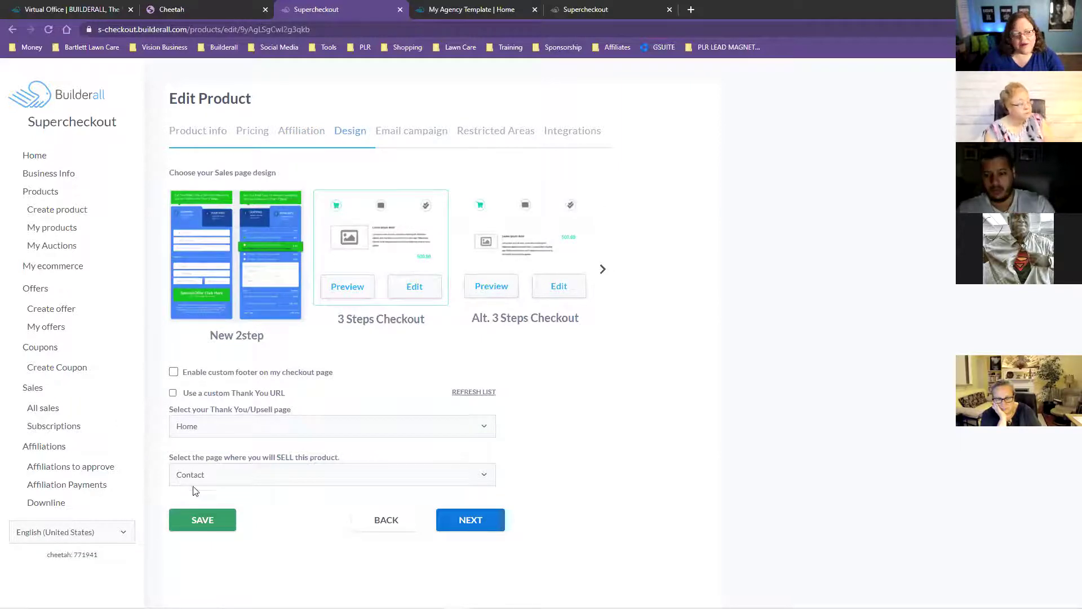
pyautogui.click(485, 530)
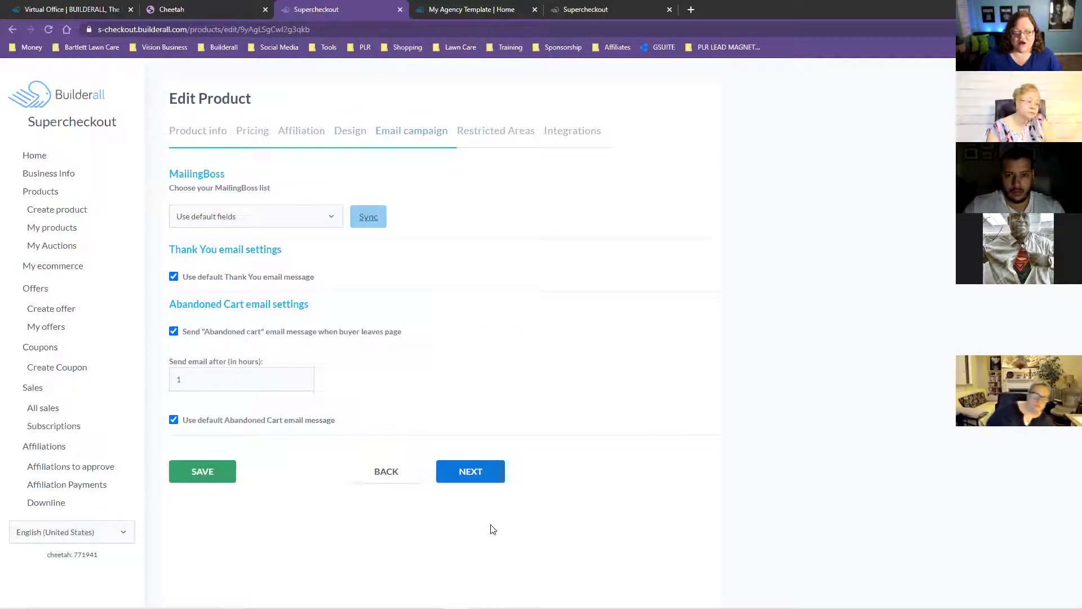
pyautogui.click(482, 471)
pyautogui.click(431, 291)
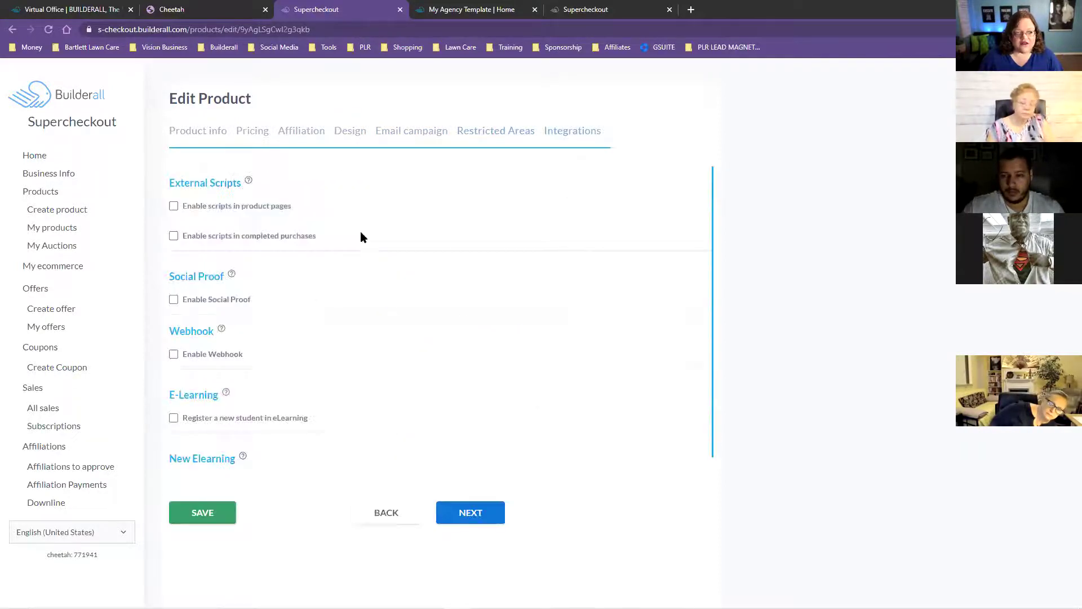
# Go past the integrations settings, accept the Terms and Conditions, and update the 3 Page Website product
pyautogui.click(468, 513)
pyautogui.scroll(-3, 191, 560)
pyautogui.click(172, 544)
pyautogui.click(284, 575)
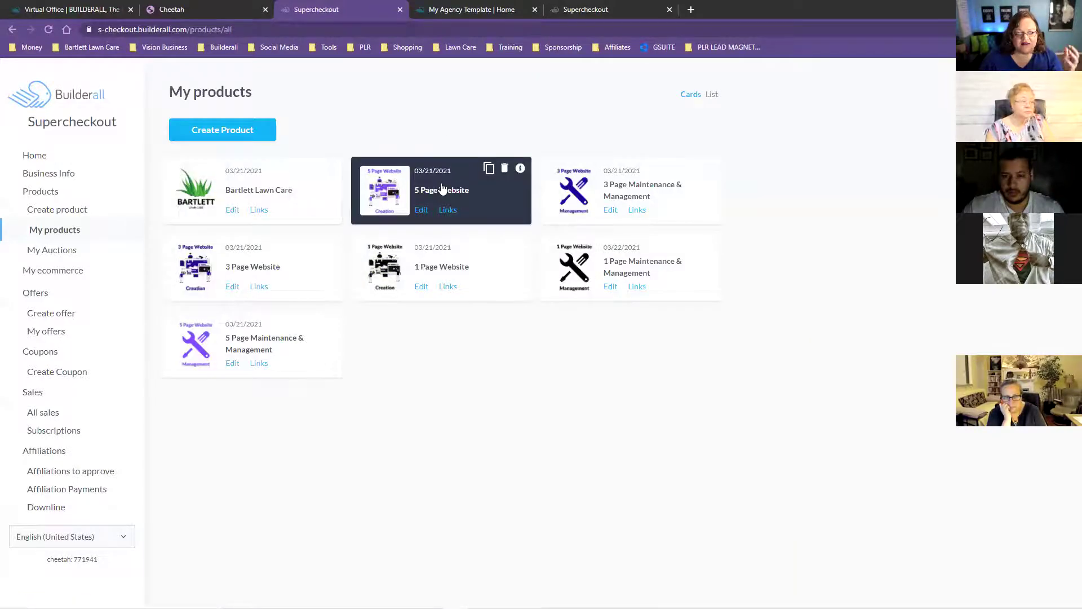
# Open the 5 Page Website product for editing and read through its product description
pyautogui.click(422, 209)
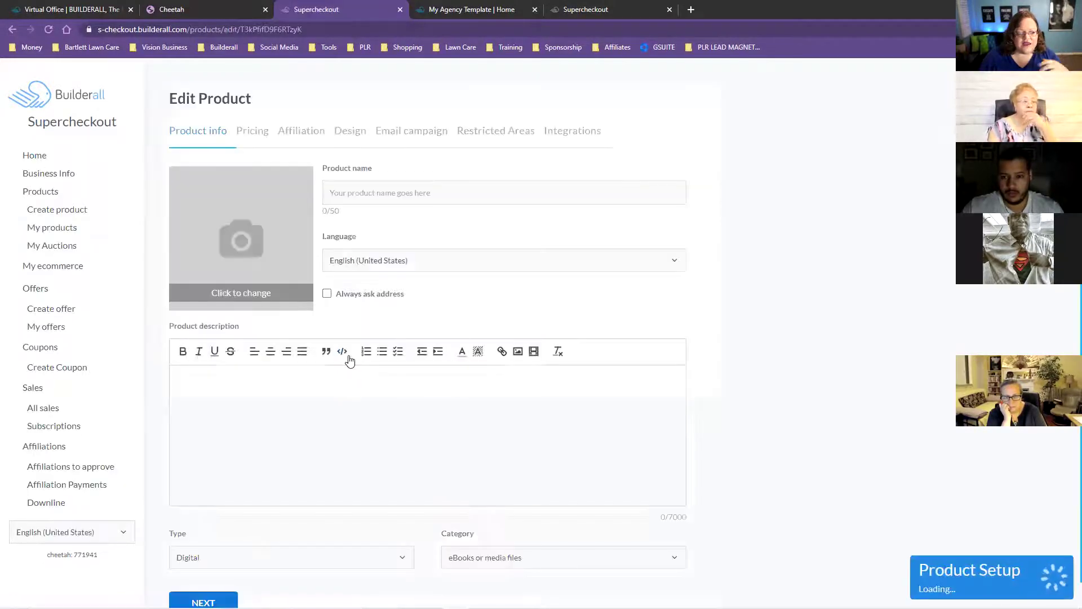
pyautogui.scroll(-1, 469, 387)
pyautogui.scroll(1, 338, 397)
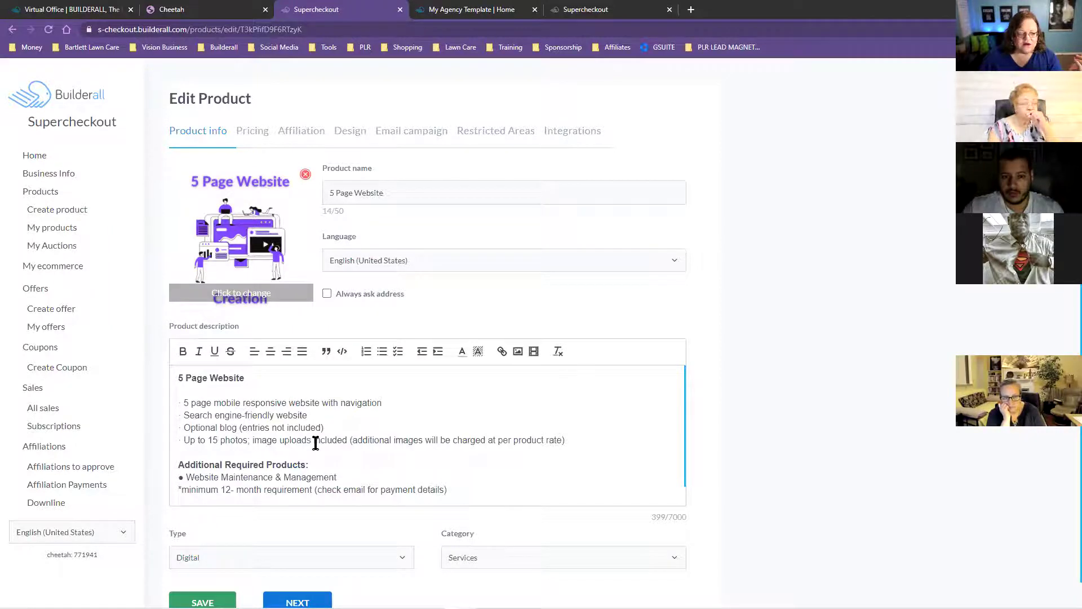
pyautogui.scroll(-1, 207, 432)
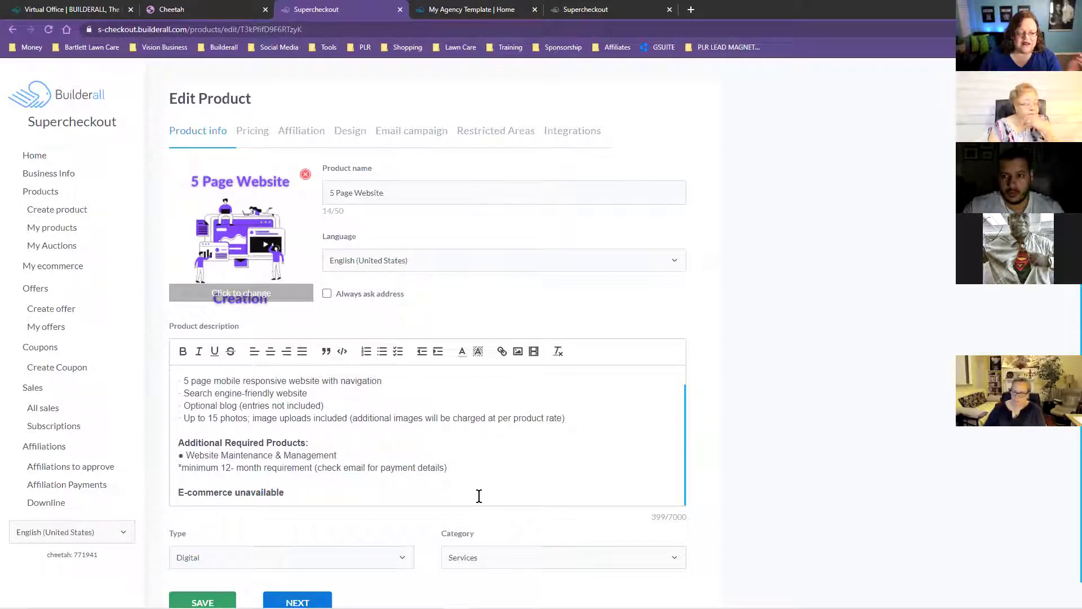
pyautogui.scroll(-1, 766, 469)
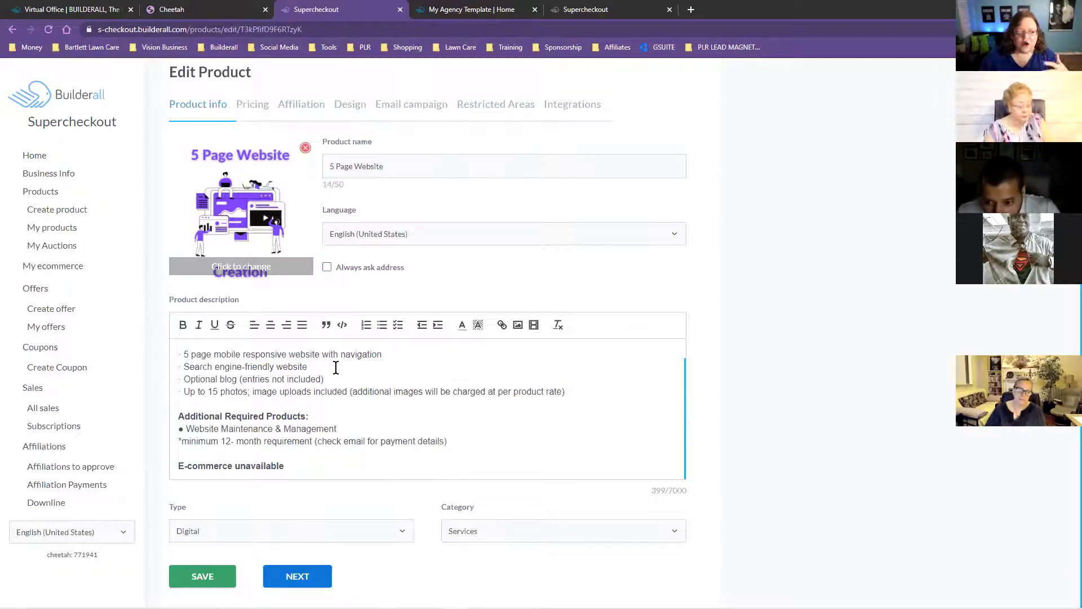
# Return to the product list, open the 1 Page Maintenance & Management product for editing, and read its monthly fees description
pyautogui.click(61, 232)
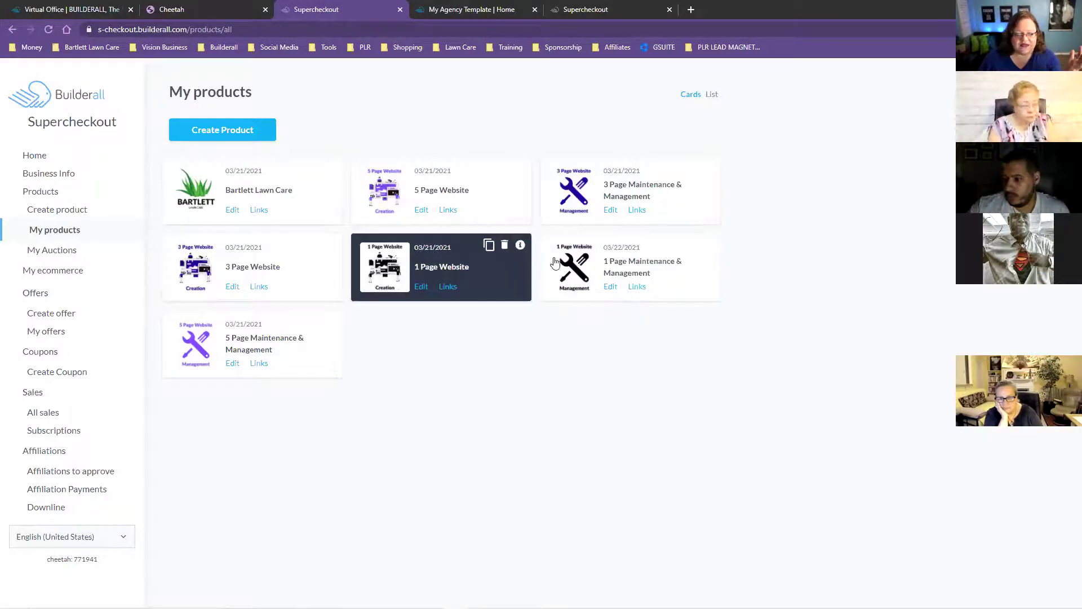
pyautogui.click(609, 288)
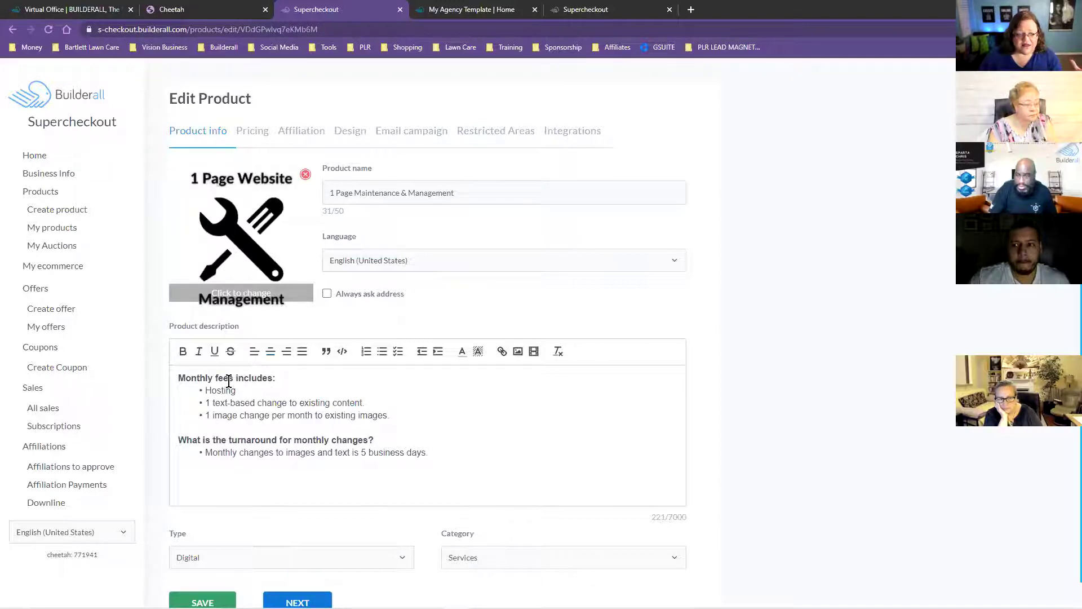
pyautogui.moveTo(171, 380); pyautogui.dragTo(297, 377)
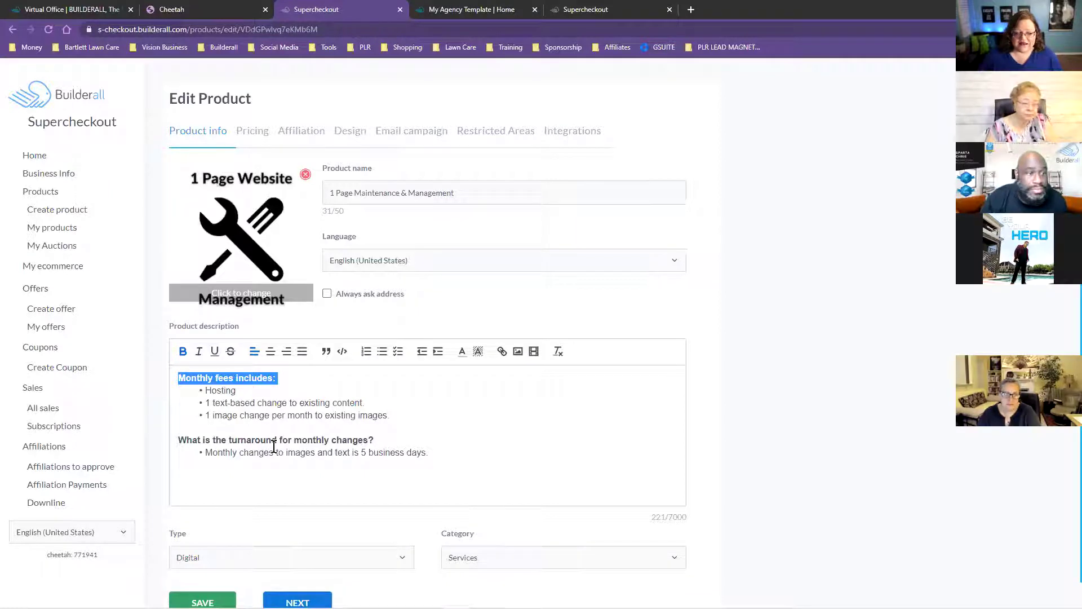
pyautogui.scroll(-1, 315, 479)
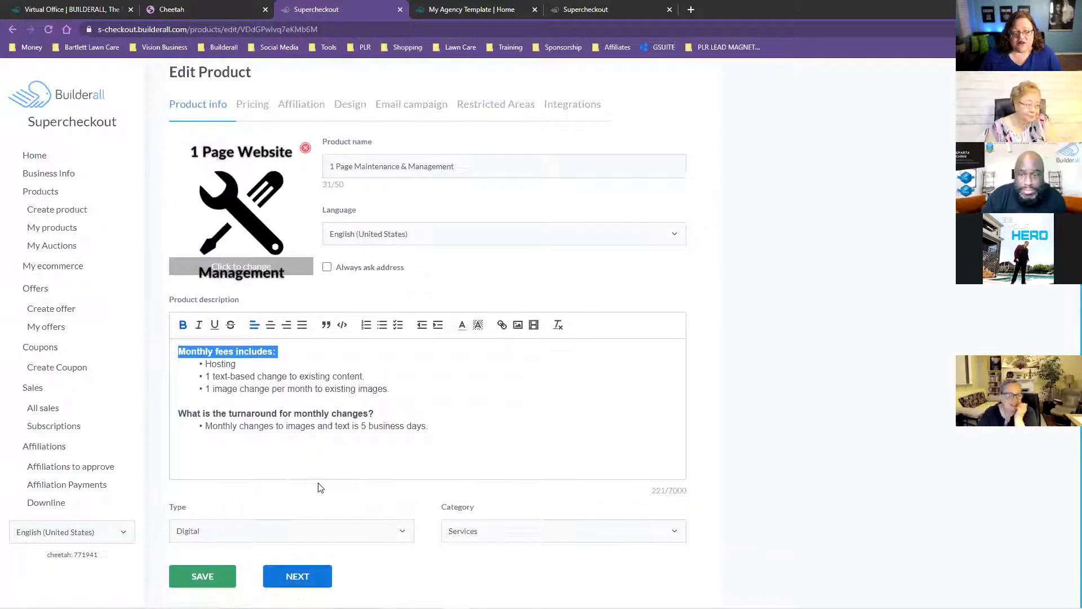
# Go to the maintenance product's pricing settings, check the payment type options, and choose Recurring payment
pyautogui.click(303, 578)
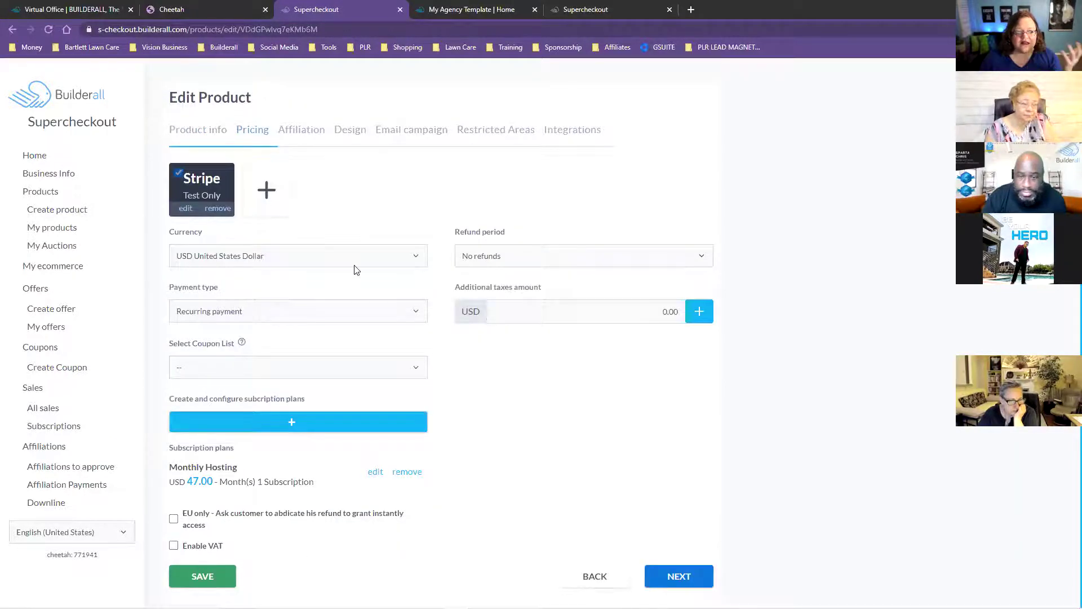
pyautogui.click(260, 316)
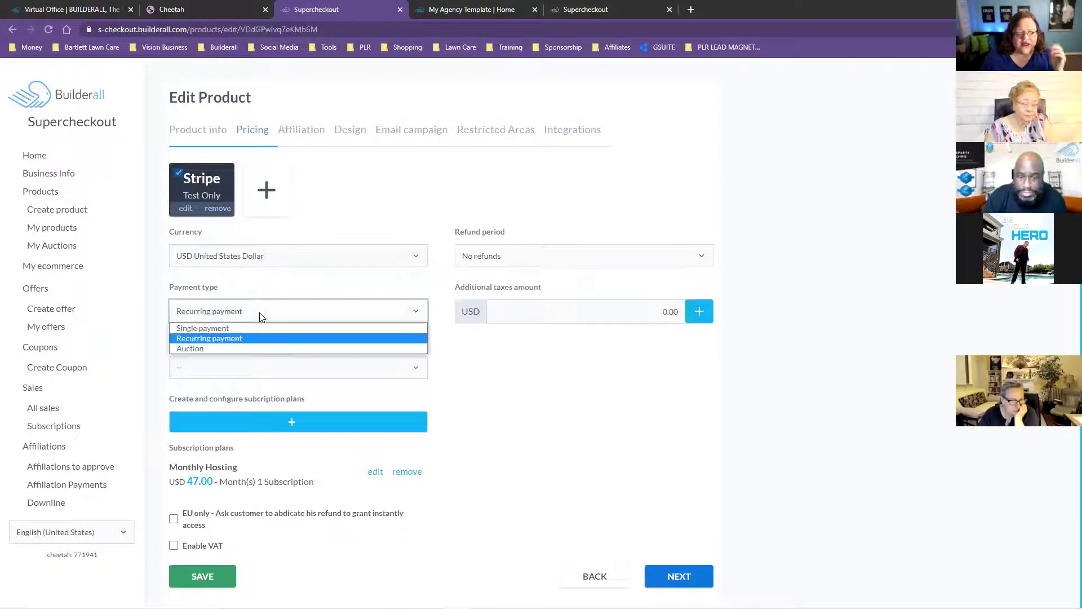
pyautogui.click(210, 339)
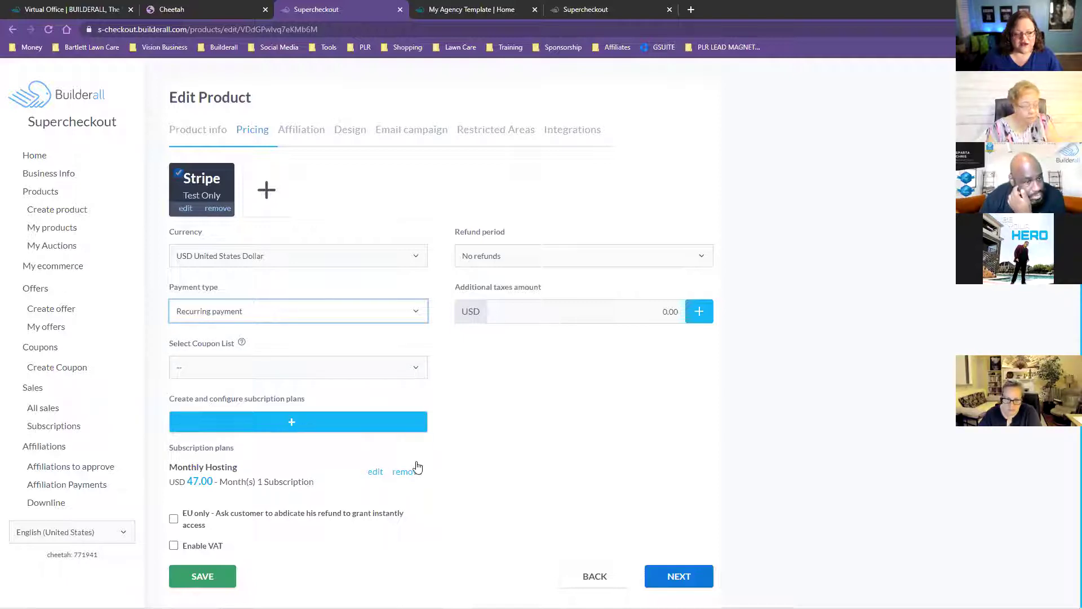
# Open the Monthly Hosting subscription plan for editing and review its title, price and description
pyautogui.click(374, 472)
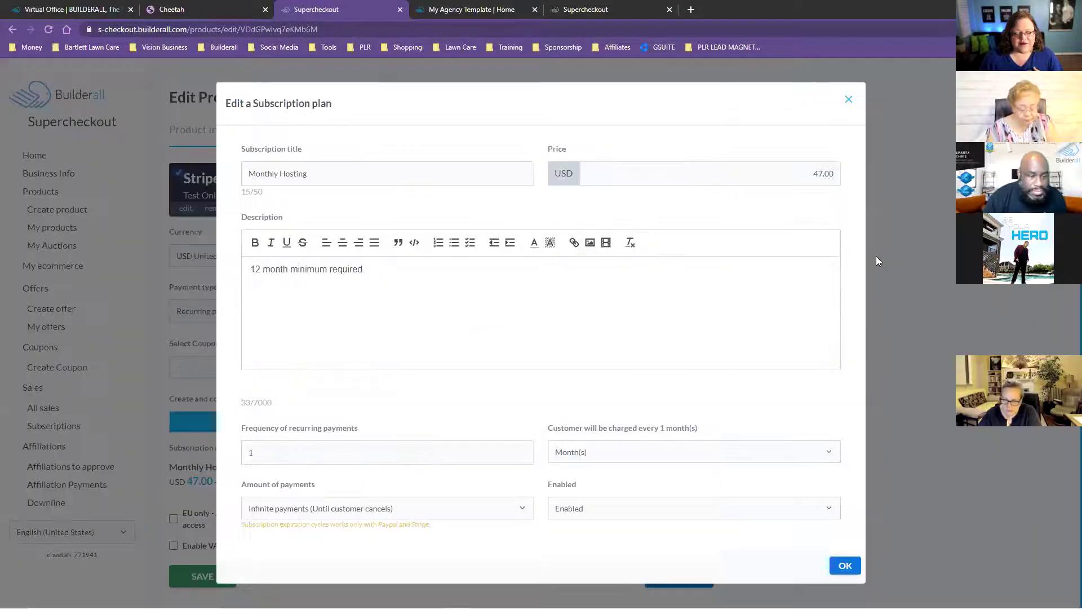
pyautogui.moveTo(326, 169); pyautogui.dragTo(242, 173)
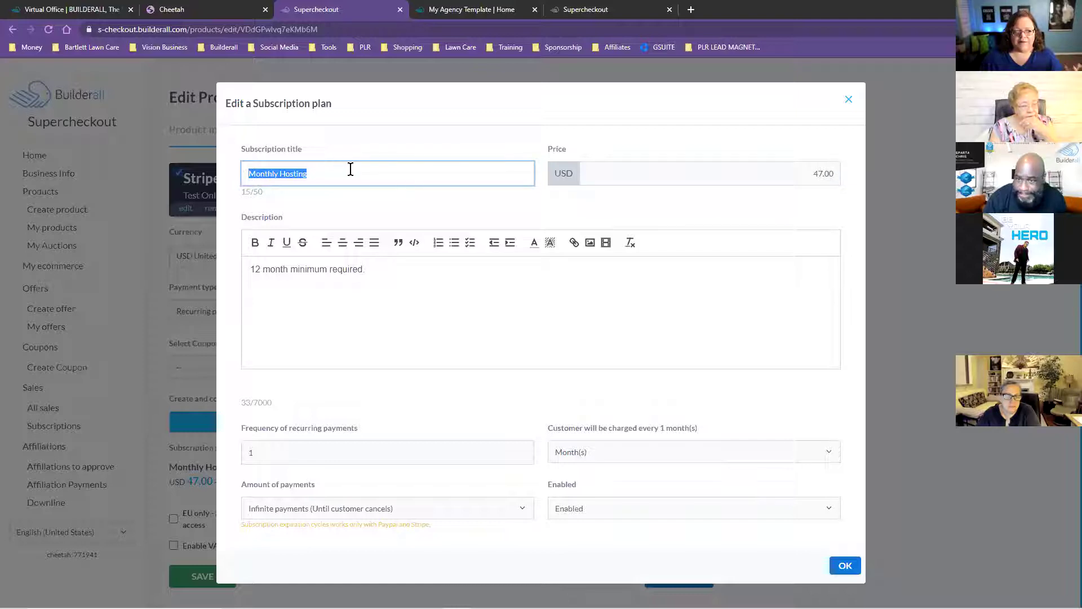
pyautogui.click(836, 172)
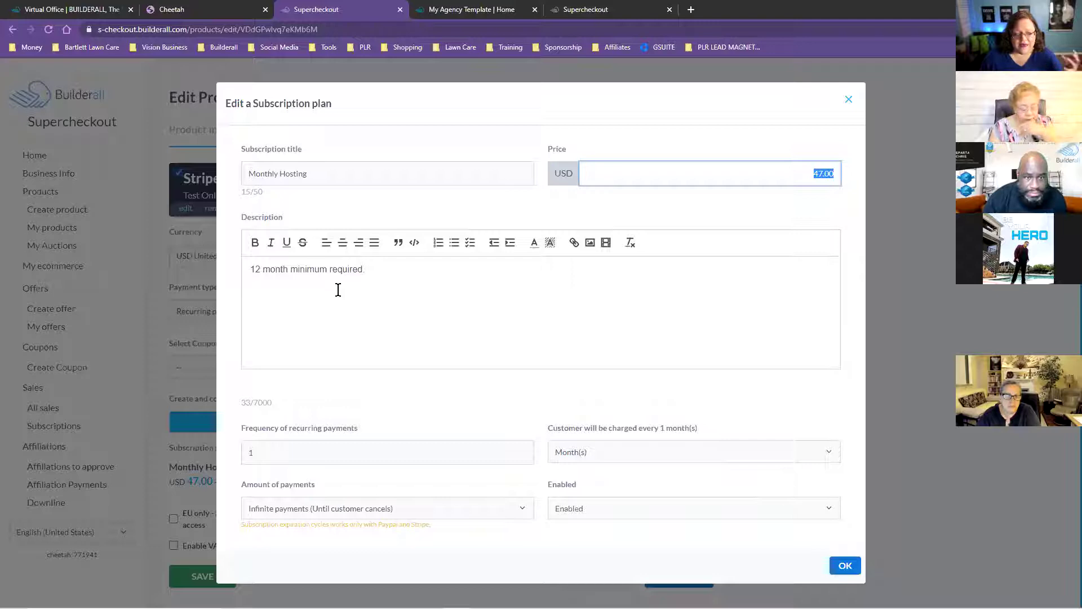
pyautogui.moveTo(380, 269); pyautogui.dragTo(229, 285)
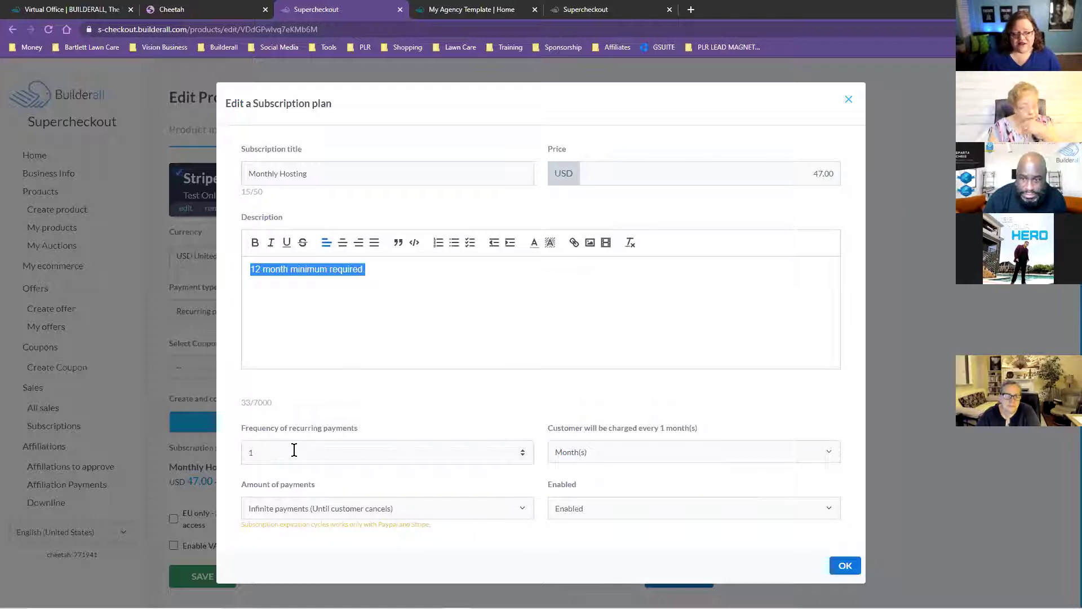
# Check the plan's payment frequency, charging period and amount of payments options, and confirm the plan with its settings kept
pyautogui.click(559, 457)
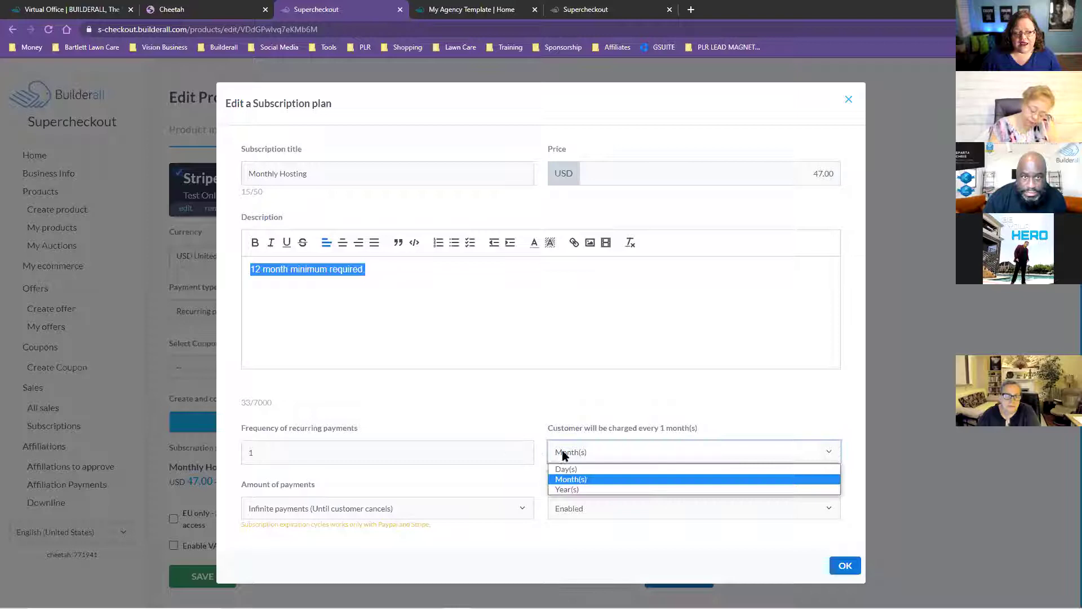
pyautogui.click(418, 455)
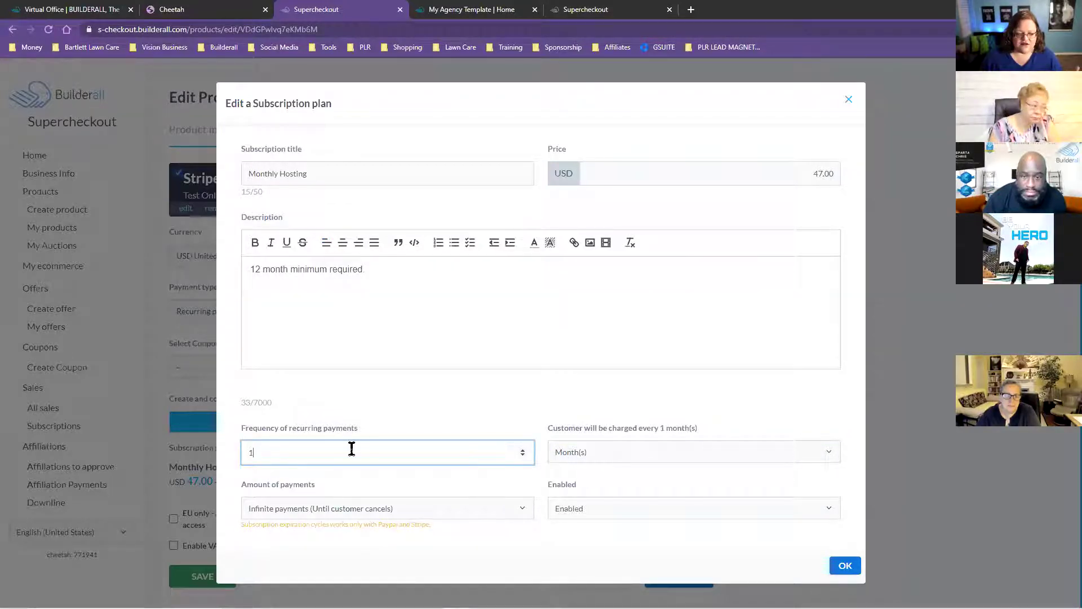
pyautogui.click(615, 453)
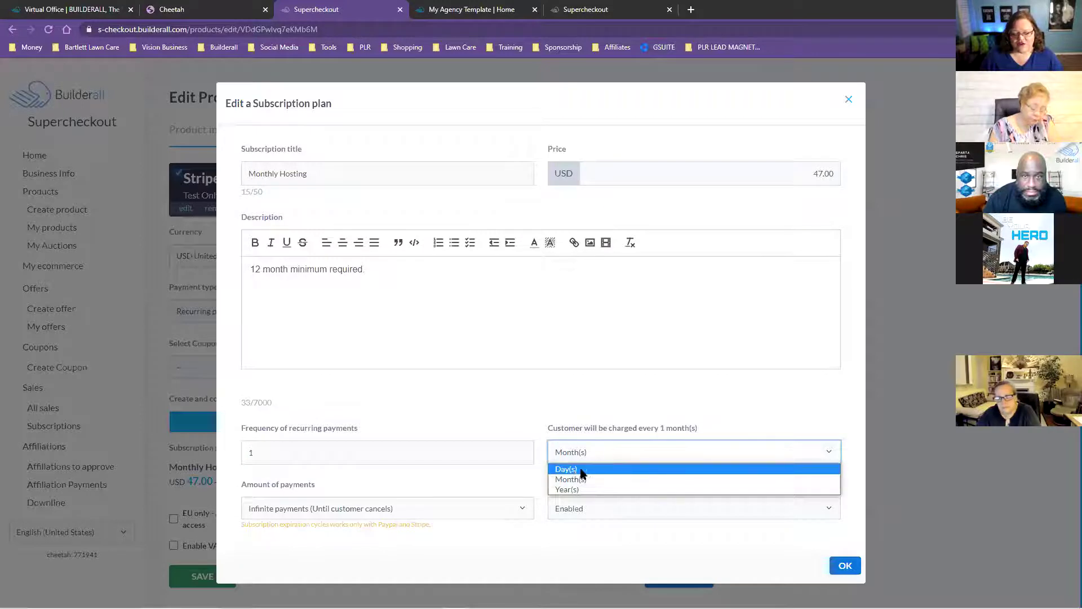
pyautogui.click(513, 485)
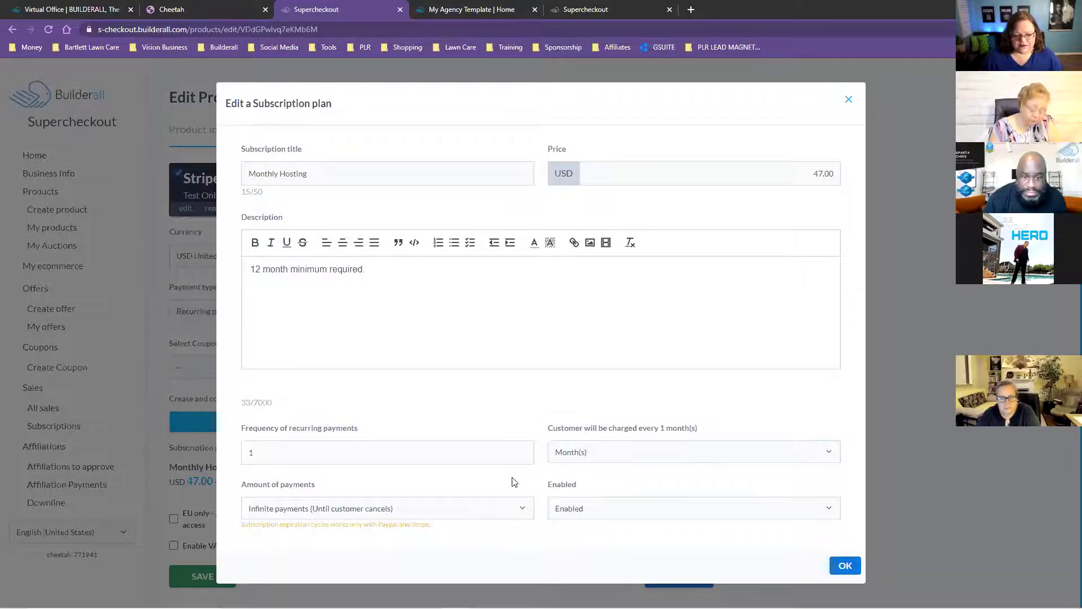
pyautogui.click(479, 511)
pyautogui.click(551, 537)
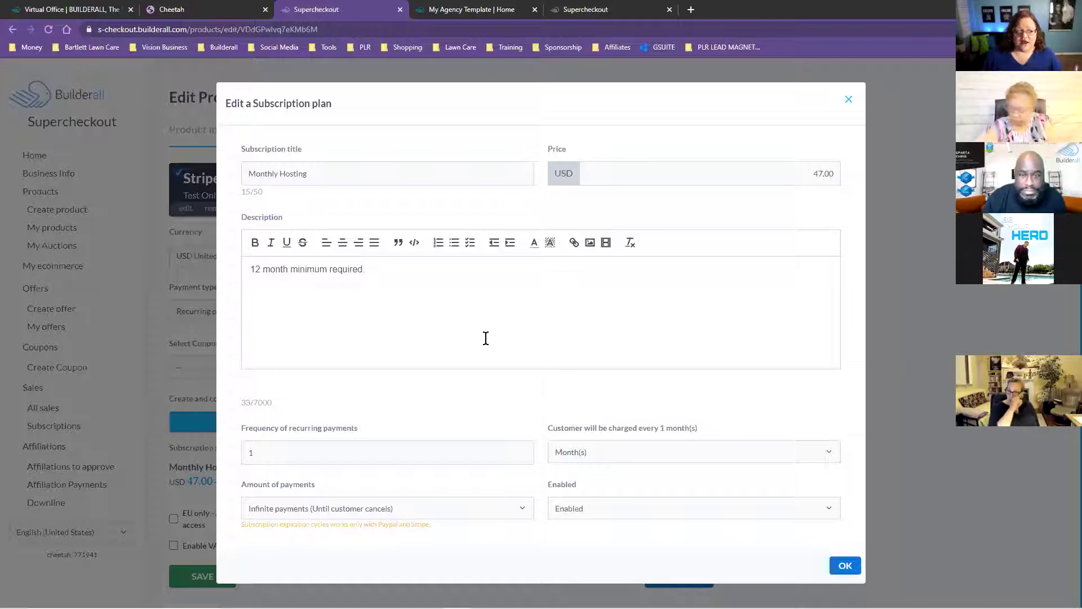
pyautogui.click(845, 565)
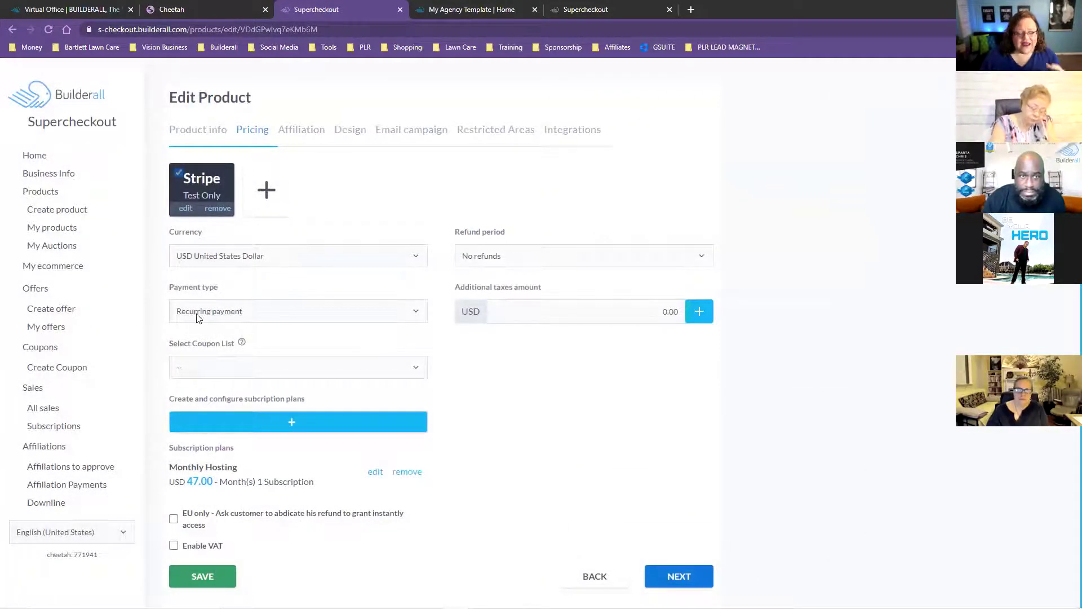
# Go through the maintenance product's affiliation, design, email campaign and restricted areas settings
pyautogui.click(684, 577)
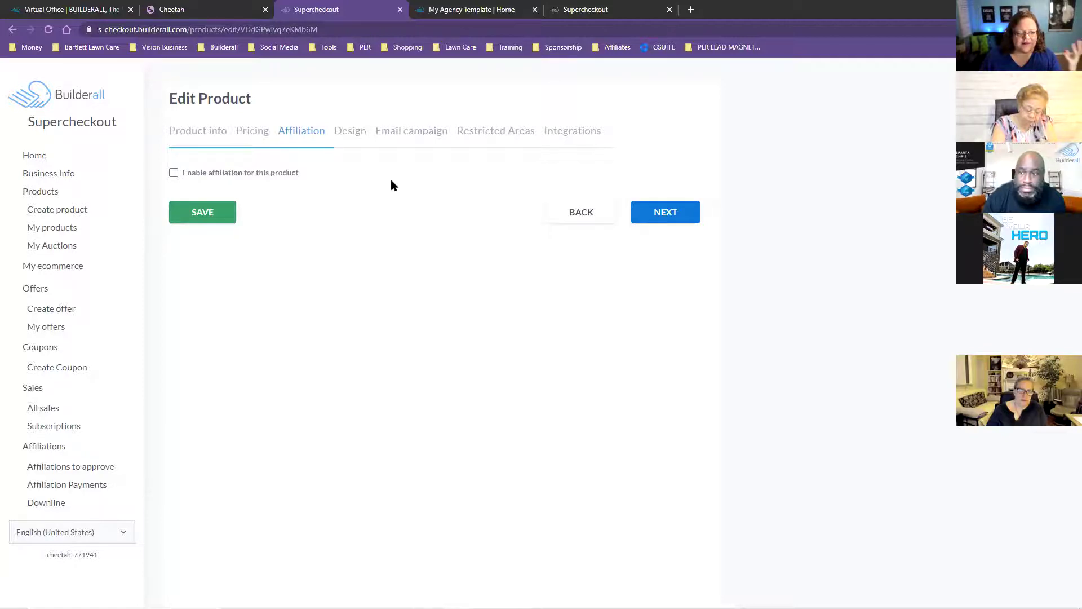
pyautogui.click(680, 213)
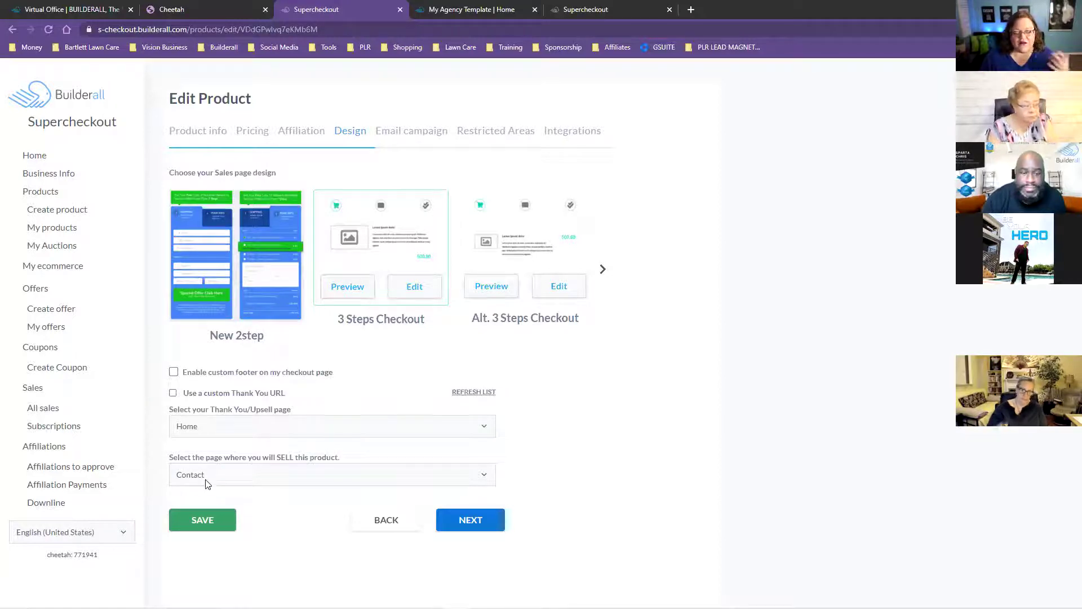
pyautogui.click(483, 526)
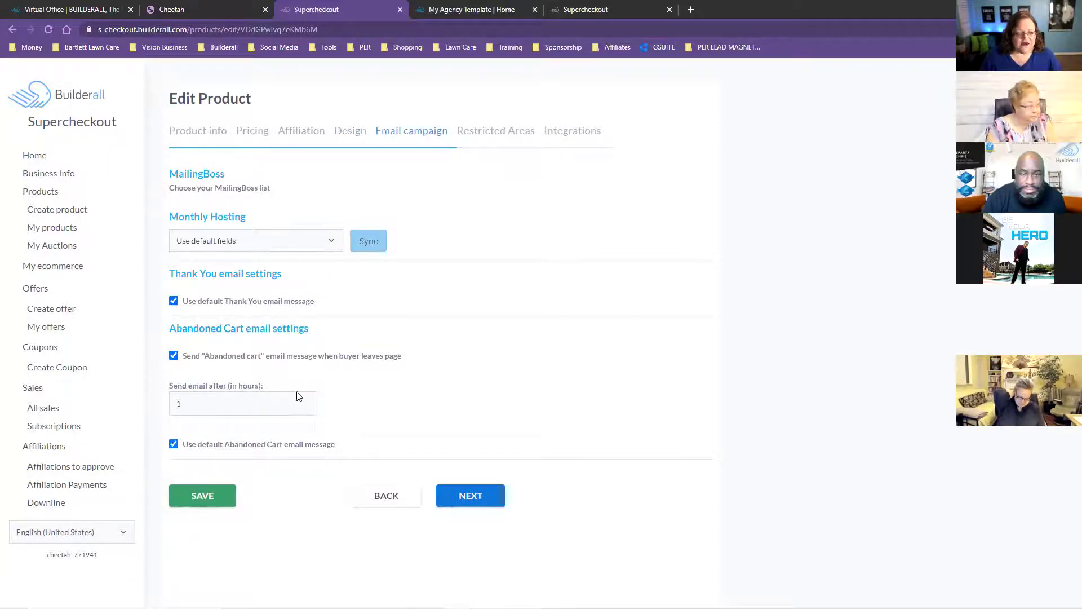
pyautogui.click(468, 491)
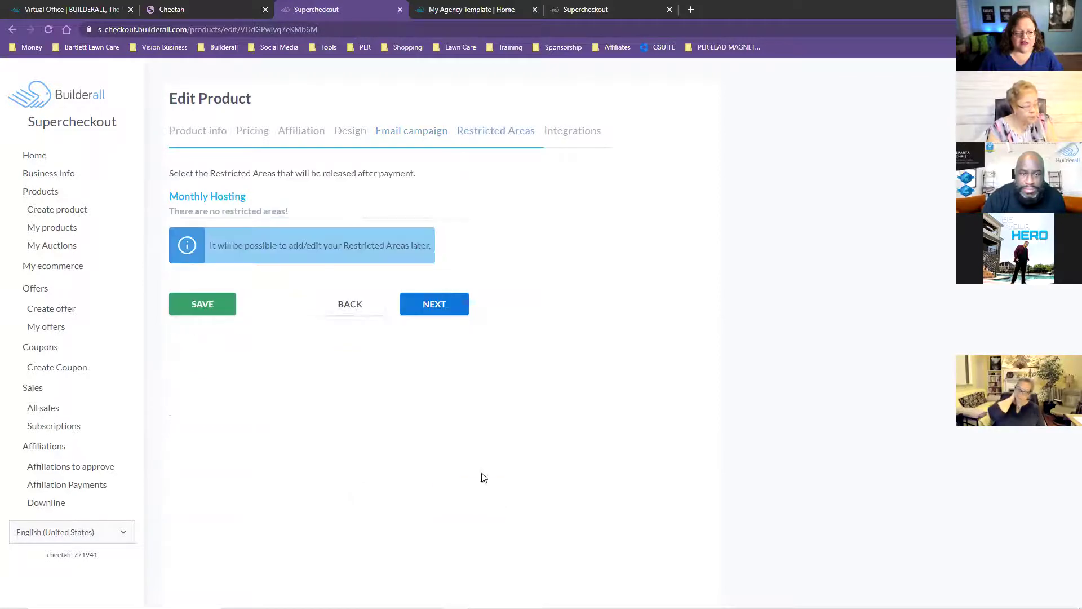
pyautogui.click(431, 304)
# Go past the integrations settings, accept the Terms and Conditions, and update the 1 Page Maintenance & Management product
pyautogui.click(482, 510)
pyautogui.scroll(-3, 314, 362)
pyautogui.click(173, 546)
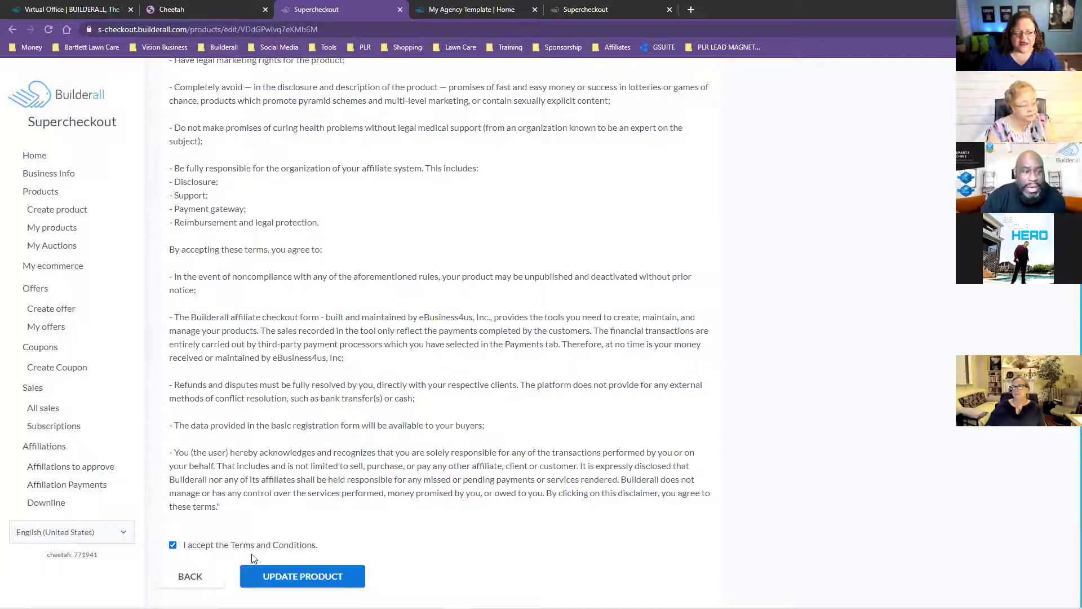
pyautogui.click(276, 575)
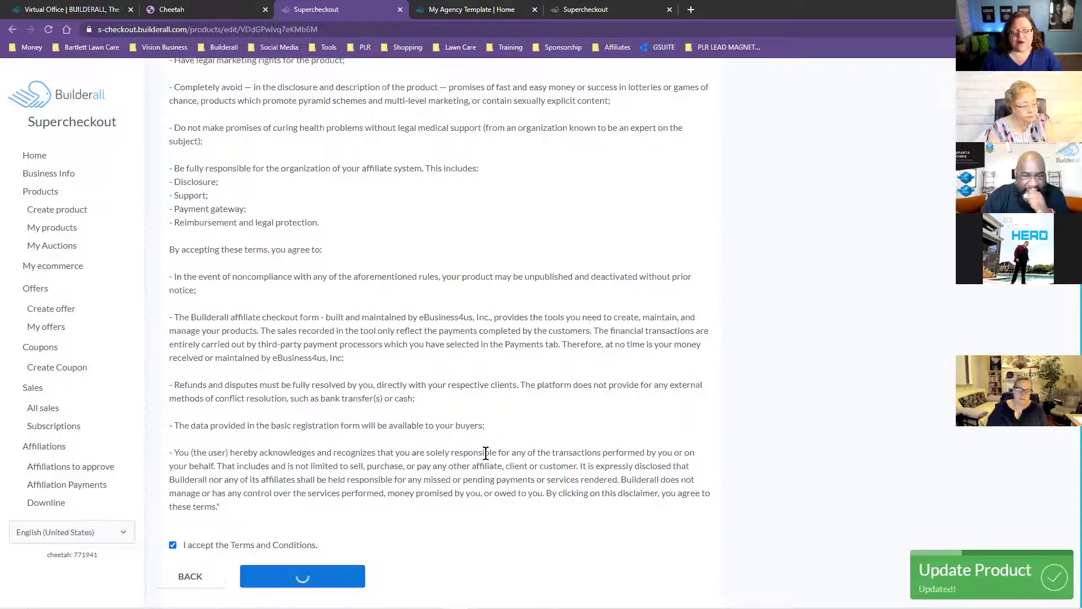
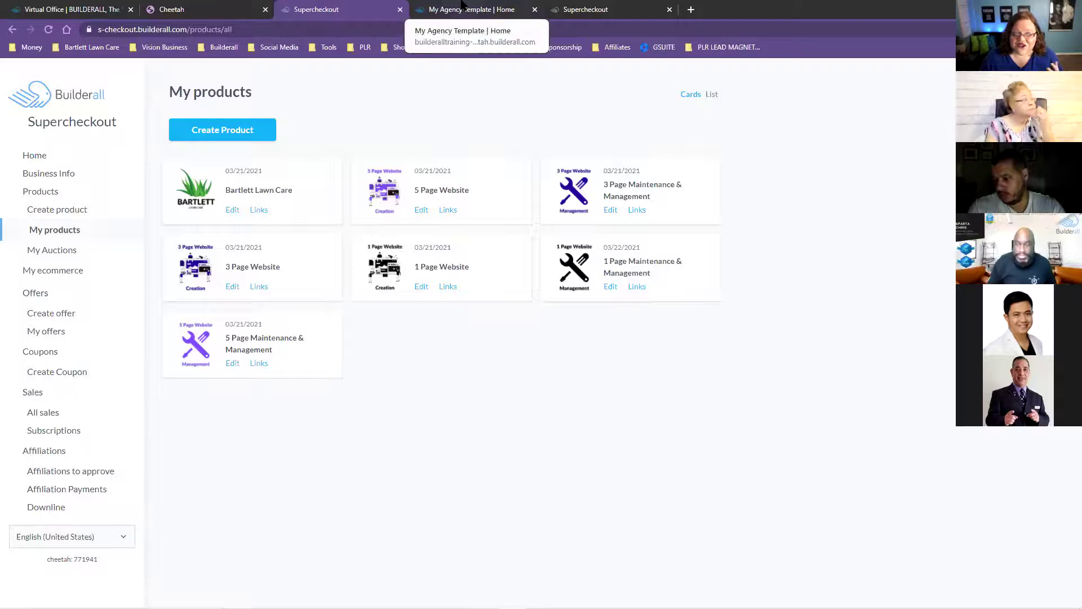
# Switch to the Cheetah site builder, open the Home page for editing, and find the Web Design Packages section
pyautogui.click(175, 9)
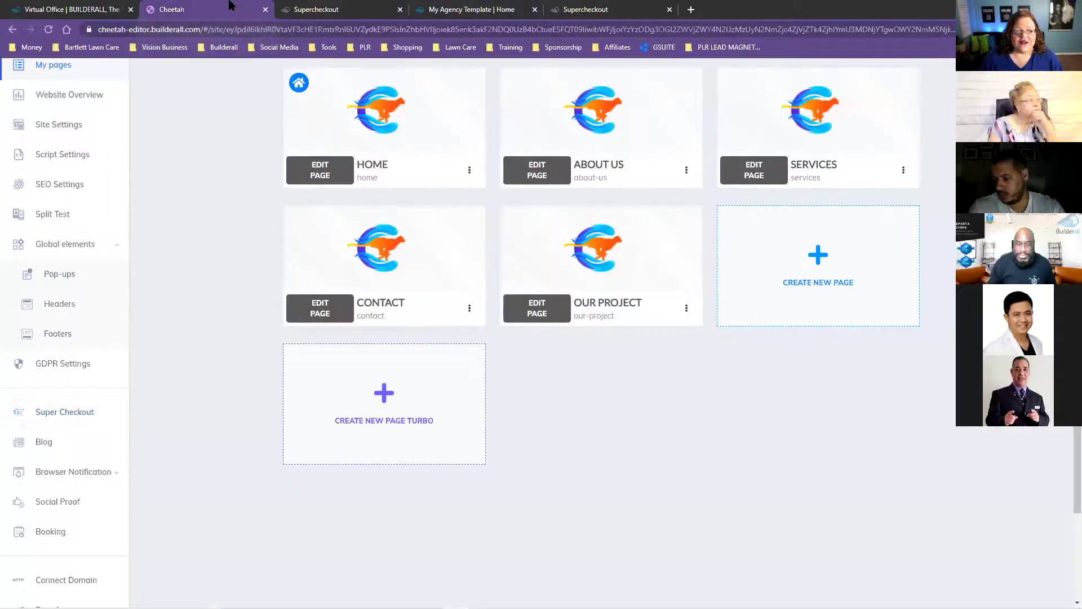
pyautogui.click(322, 170)
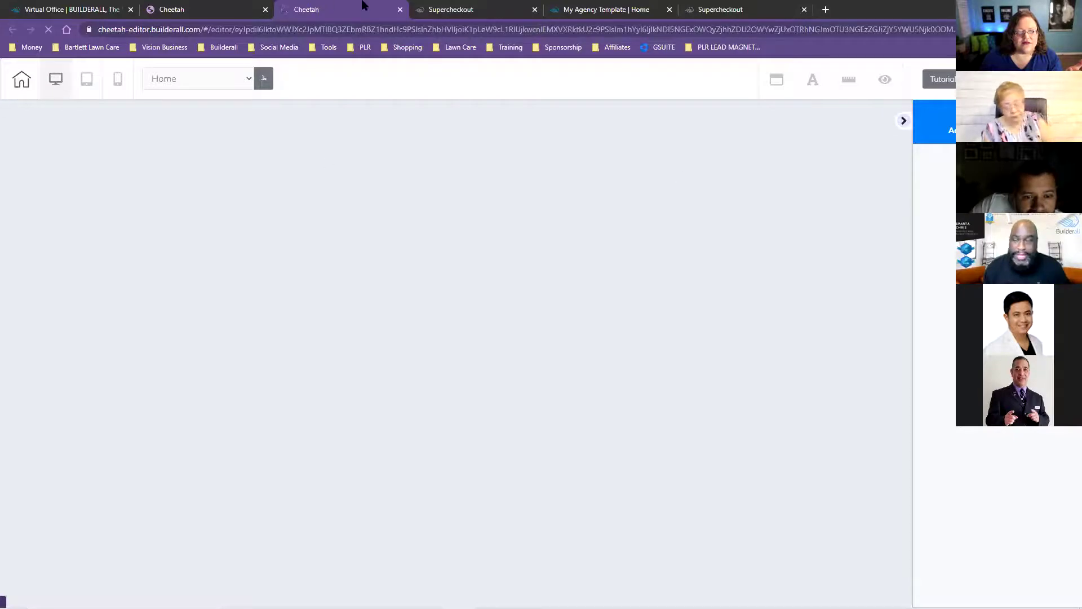
pyautogui.scroll(-5, 708, 381)
pyautogui.scroll(-15, 785, 389)
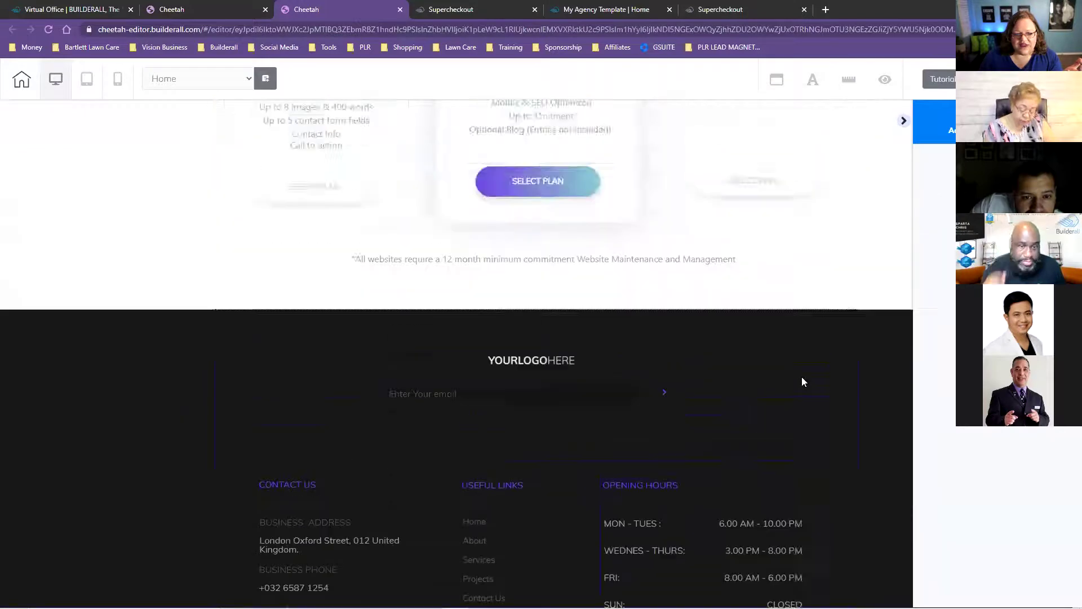
pyautogui.scroll(8, 803, 381)
pyautogui.scroll(-5, 166, 318)
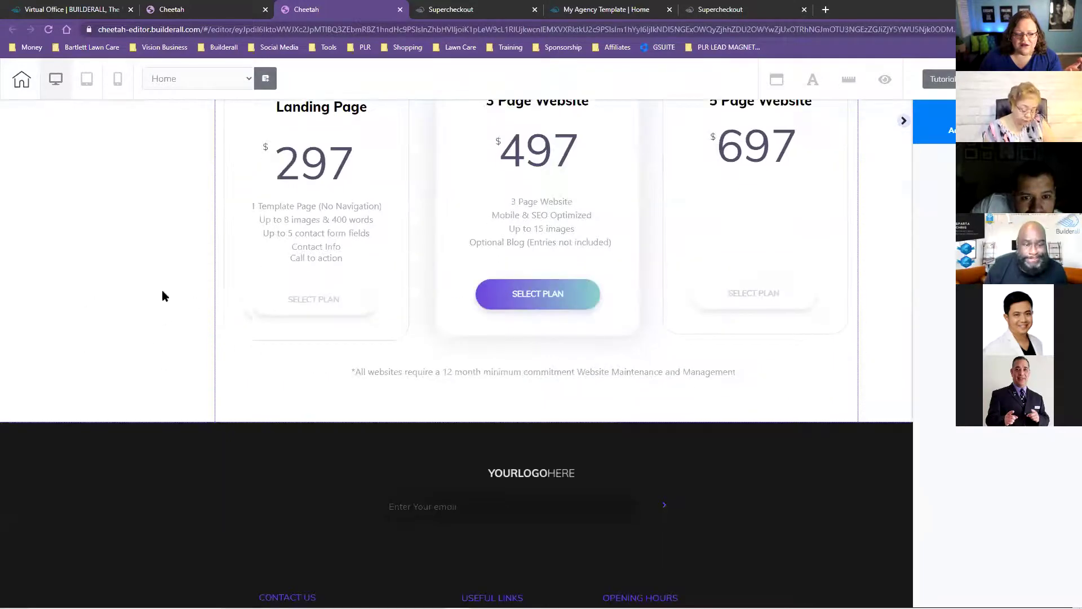
pyautogui.scroll(1, 161, 293)
pyautogui.scroll(2, 124, 217)
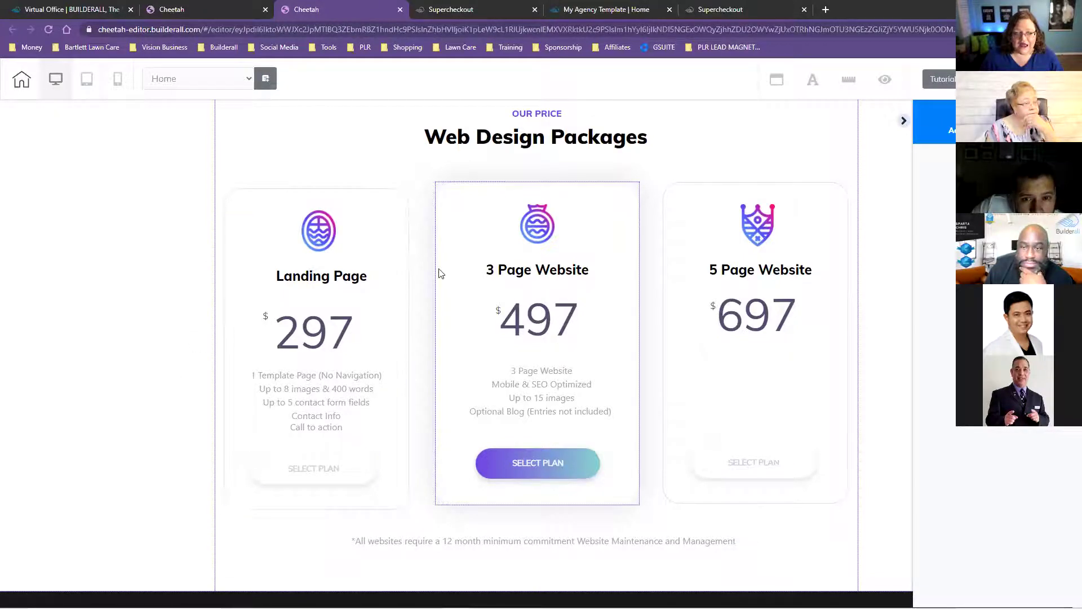
# Link the Landing Page package's Select Plan button to the 1 Page Website product in Supercheckout
pyautogui.click(309, 472)
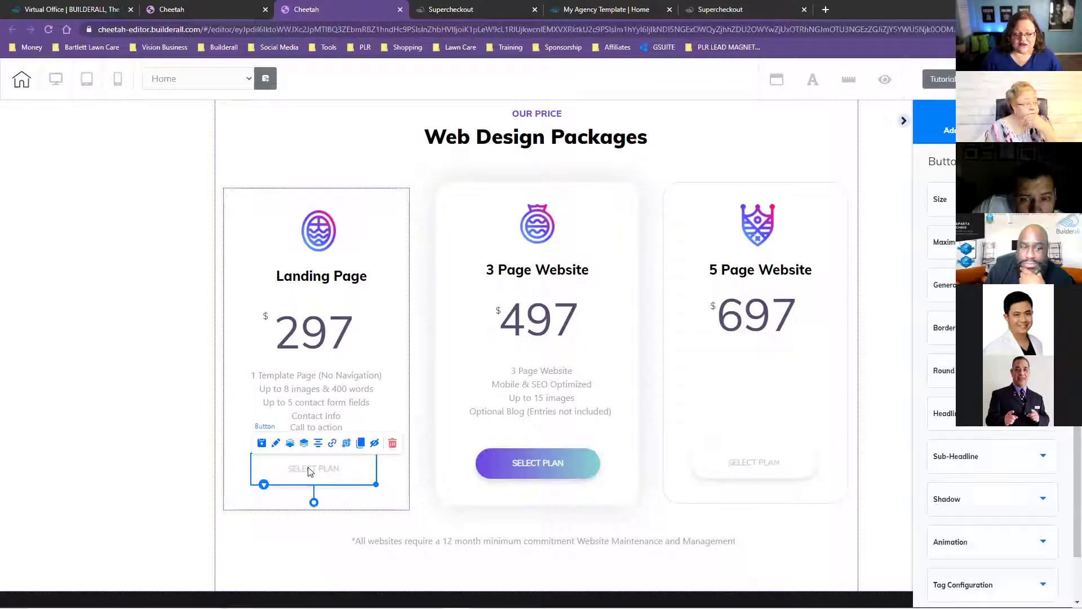
pyautogui.click(332, 444)
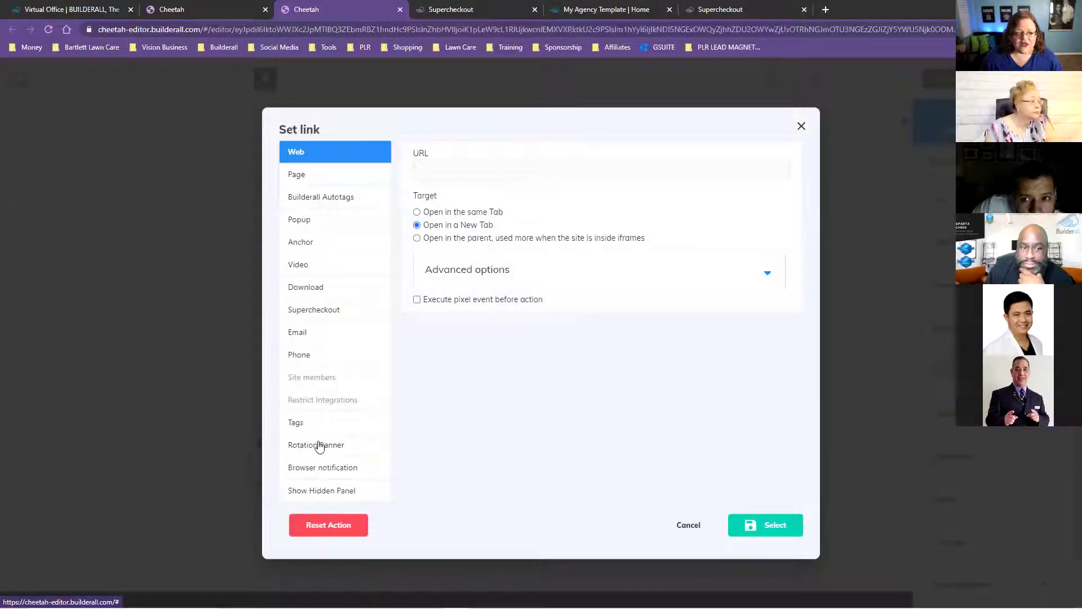
pyautogui.click(316, 309)
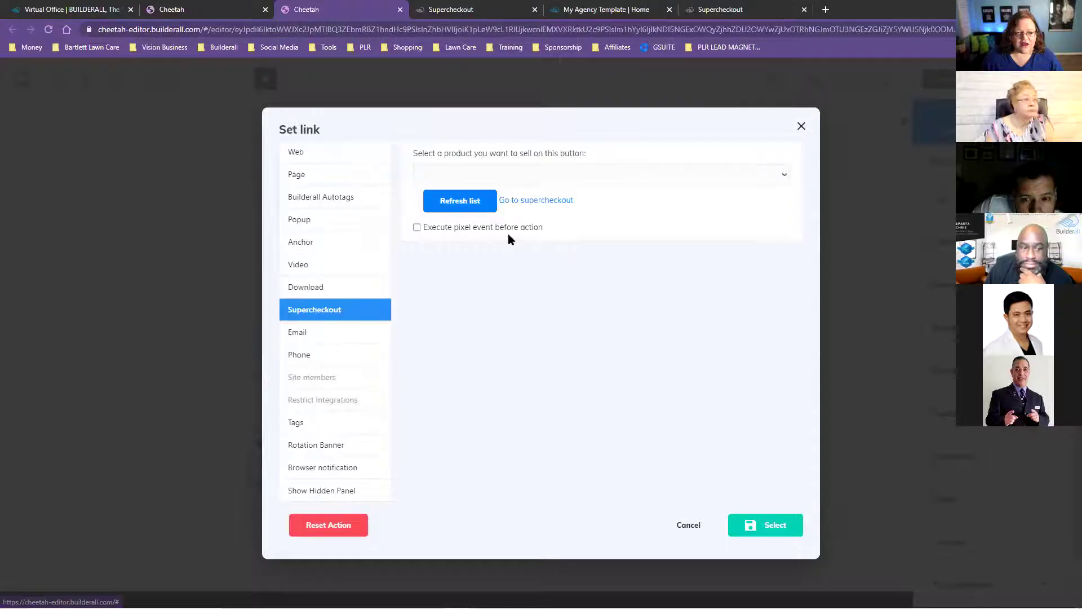
pyautogui.click(486, 169)
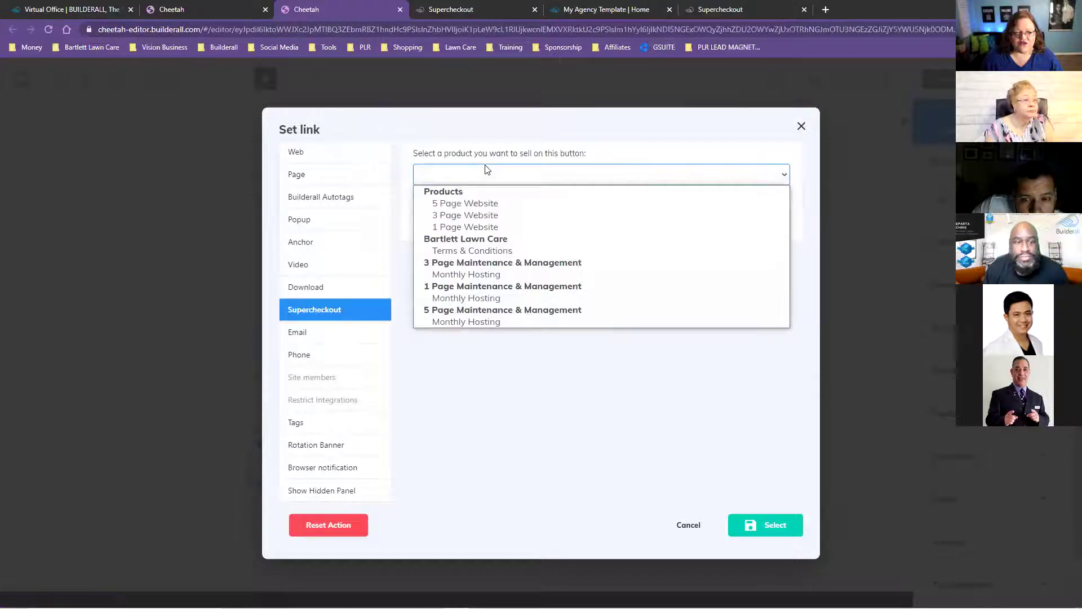
pyautogui.click(480, 227)
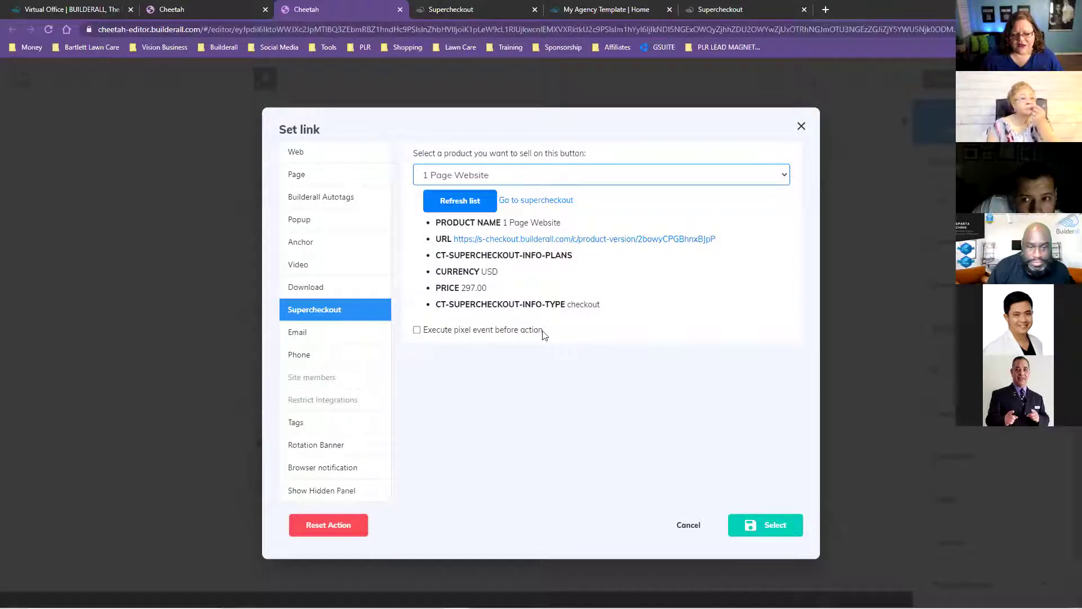
pyautogui.click(765, 525)
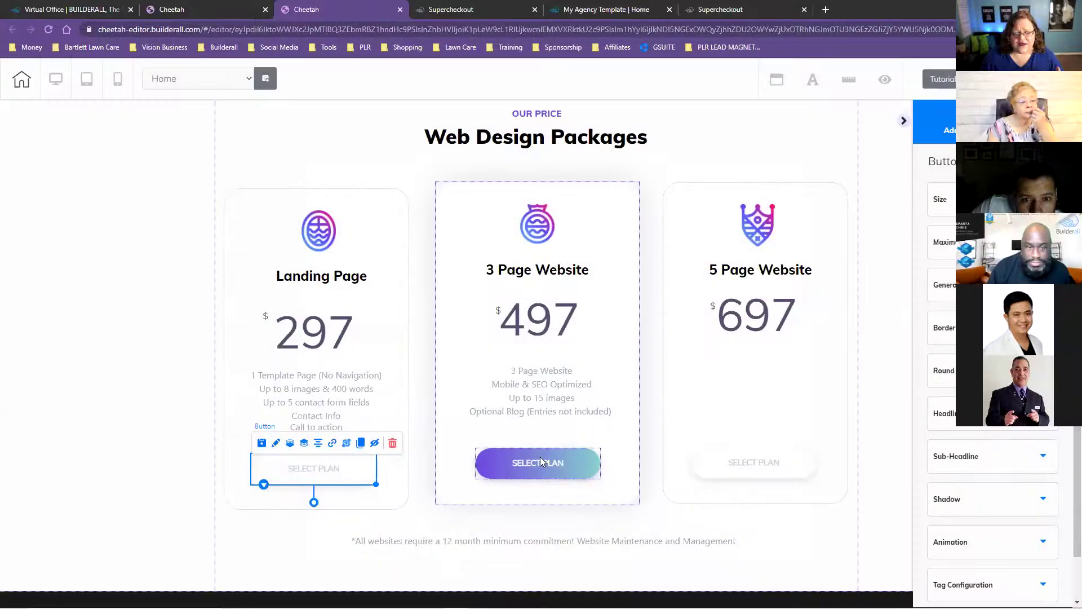
# Link the 3 Page Website package's Select Plan button to the 3 Page Website product in Supercheckout
pyautogui.click(540, 461)
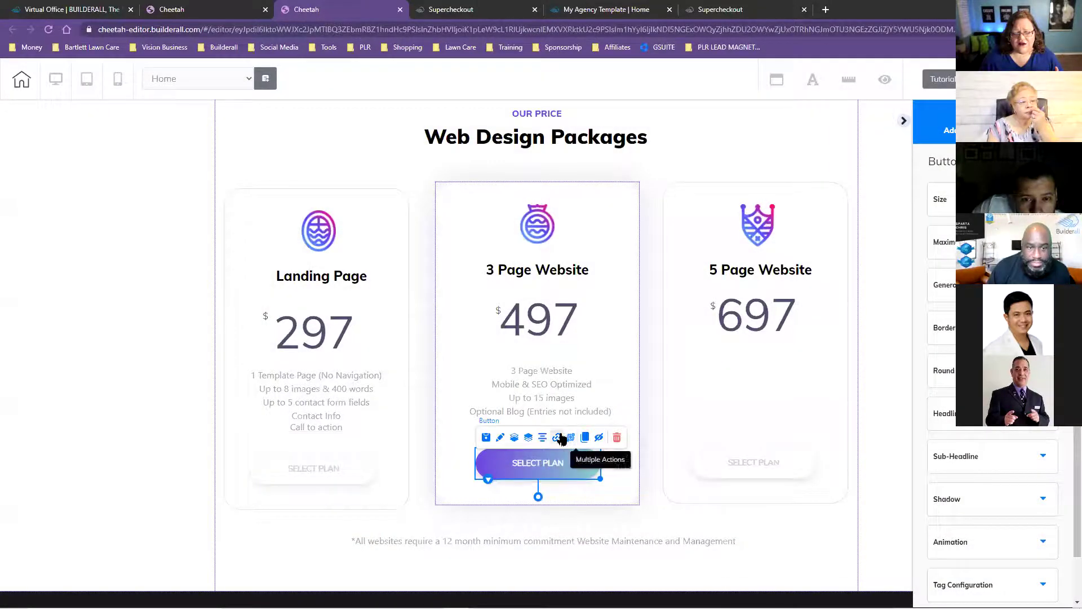
pyautogui.click(558, 435)
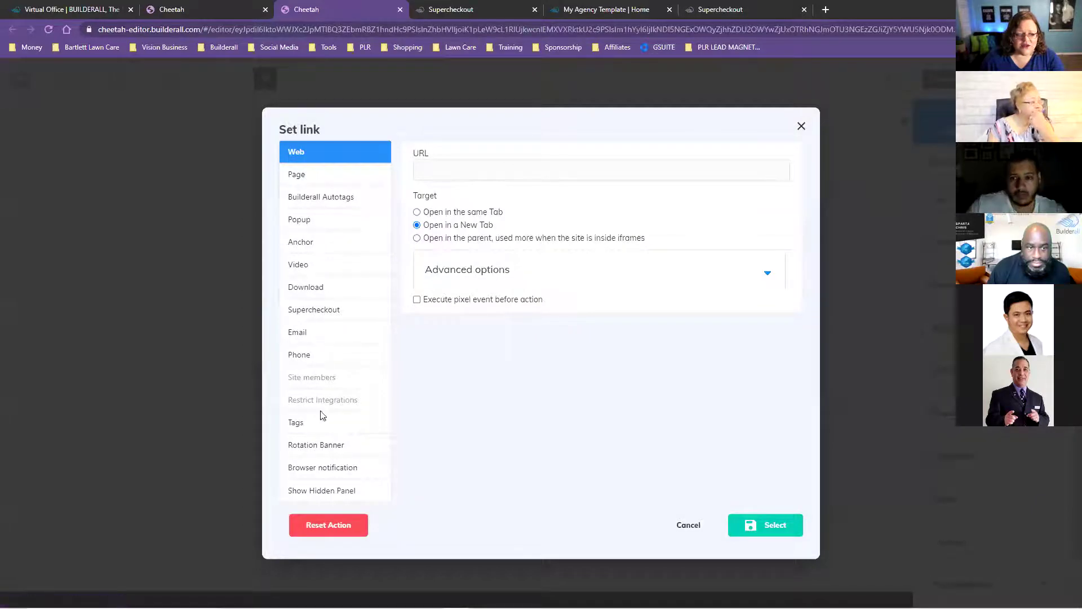
pyautogui.click(333, 310)
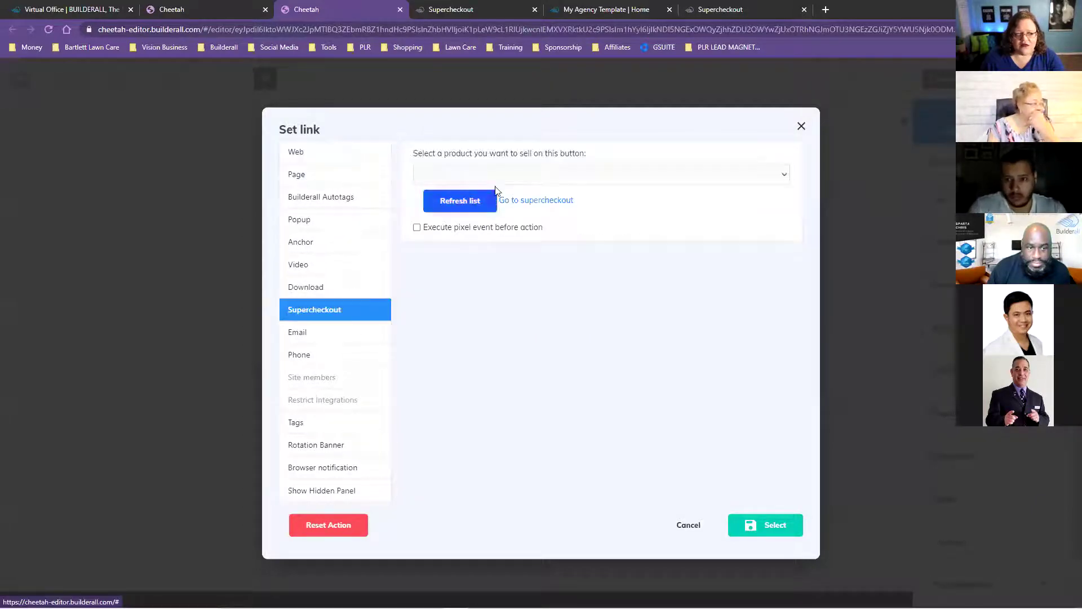
pyautogui.click(518, 174)
pyautogui.click(516, 215)
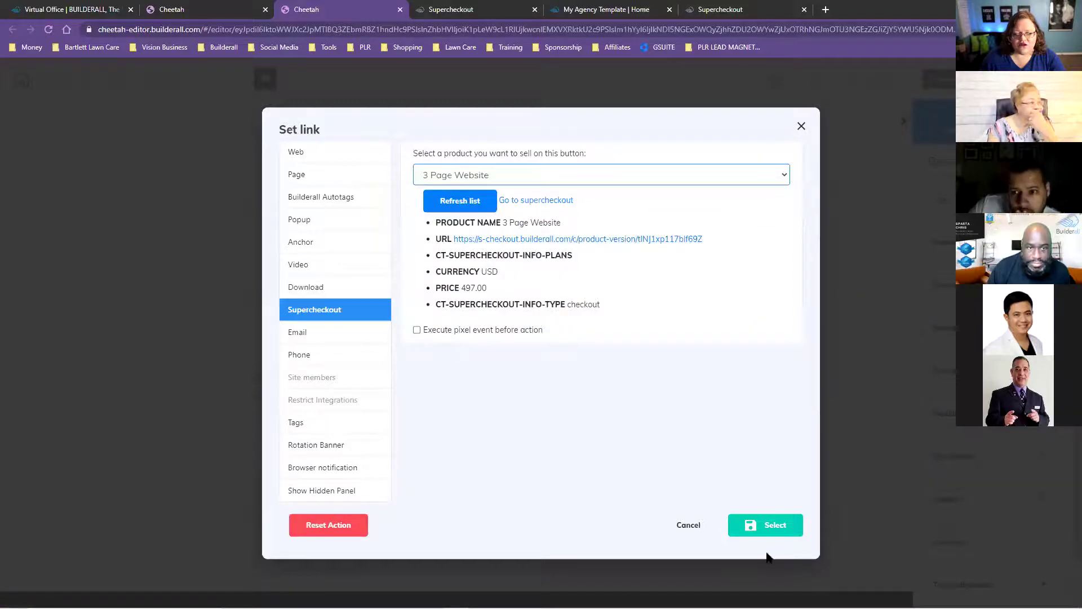
pyautogui.click(756, 524)
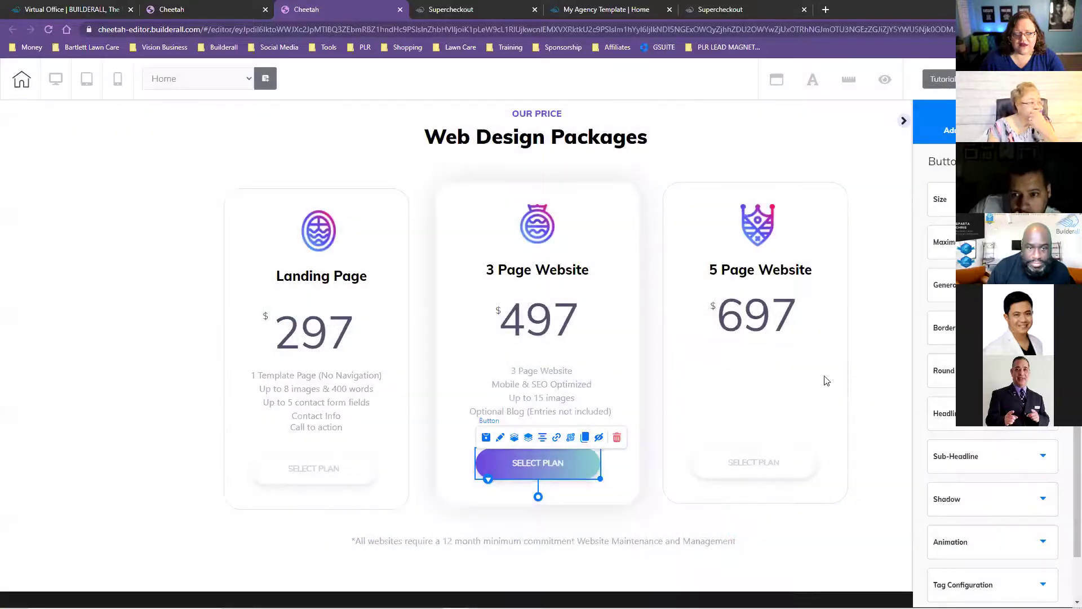
# Link the 5 Page Website package's Select Plan button to the 5 Page Website product in Supercheckout
pyautogui.click(752, 470)
pyautogui.click(774, 438)
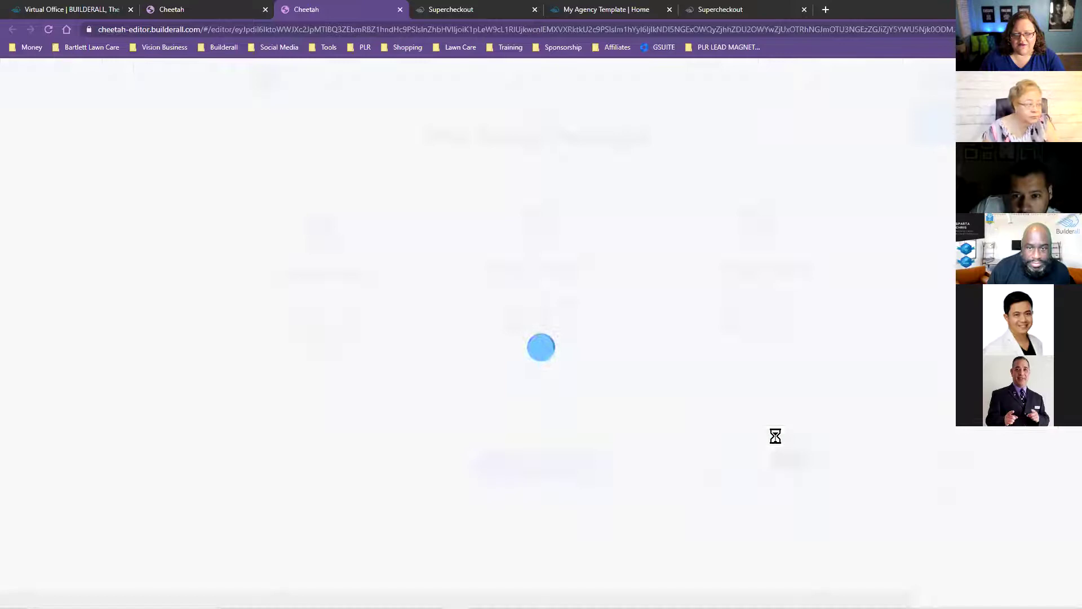
pyautogui.click(312, 175)
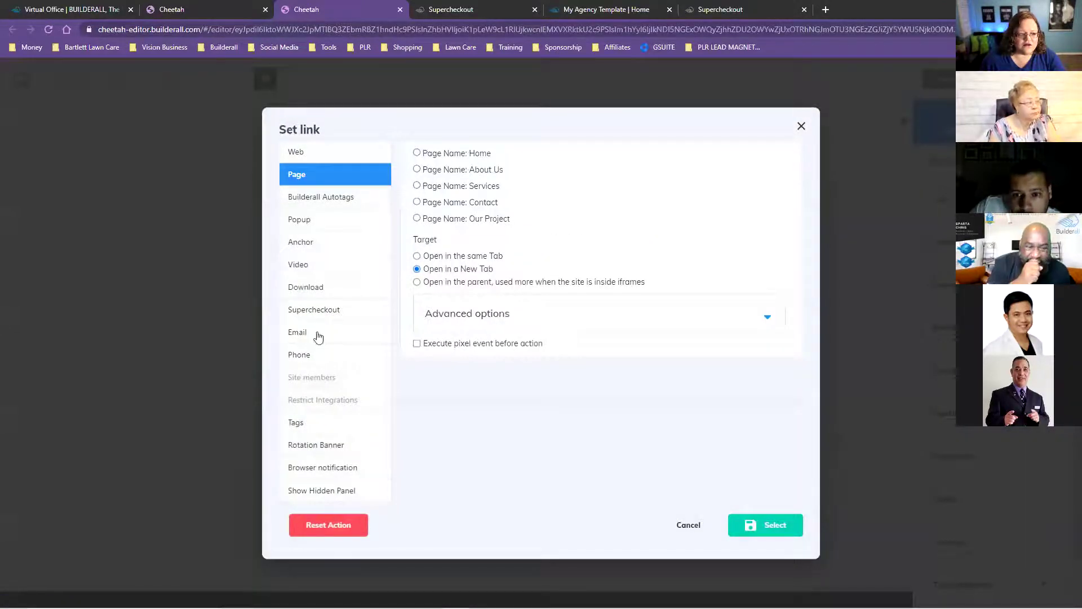
pyautogui.click(314, 310)
pyautogui.click(534, 173)
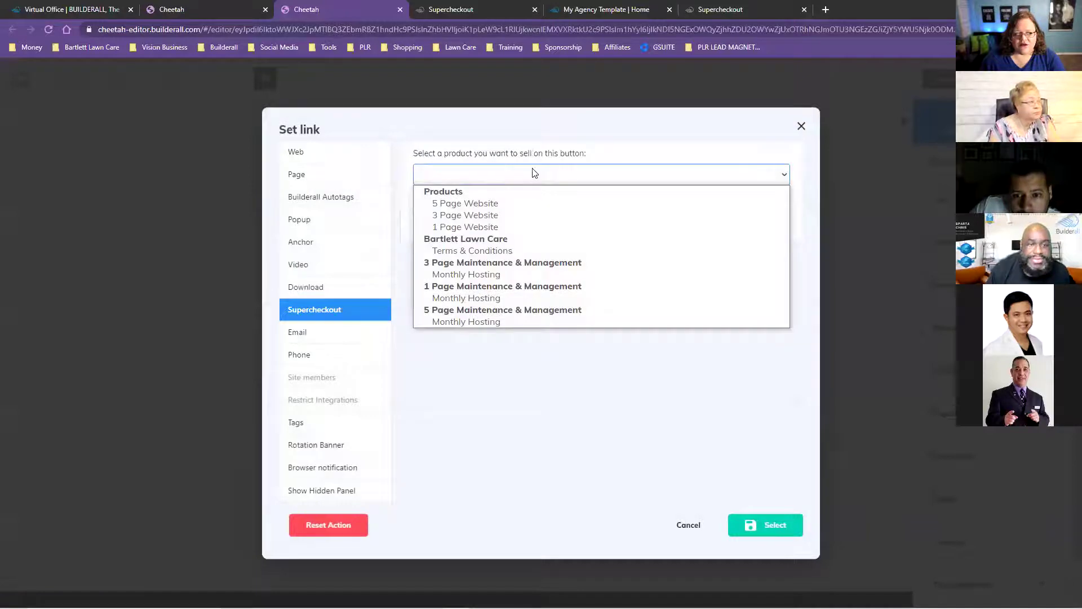
pyautogui.click(498, 205)
pyautogui.click(776, 526)
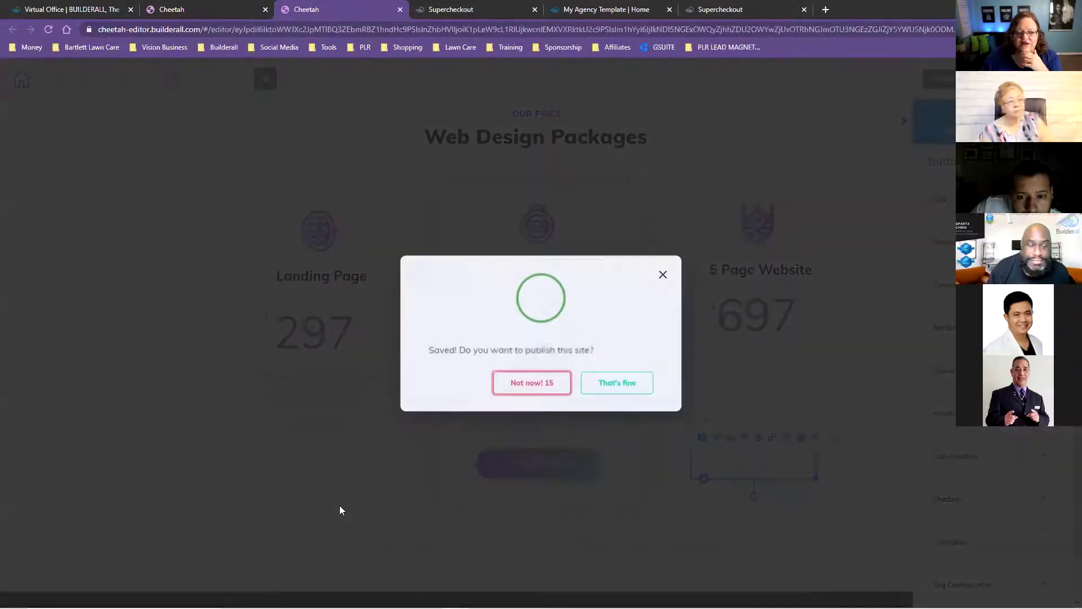
# Publish the saved agency site to its Cheetah domain and open the published website
pyautogui.click(587, 388)
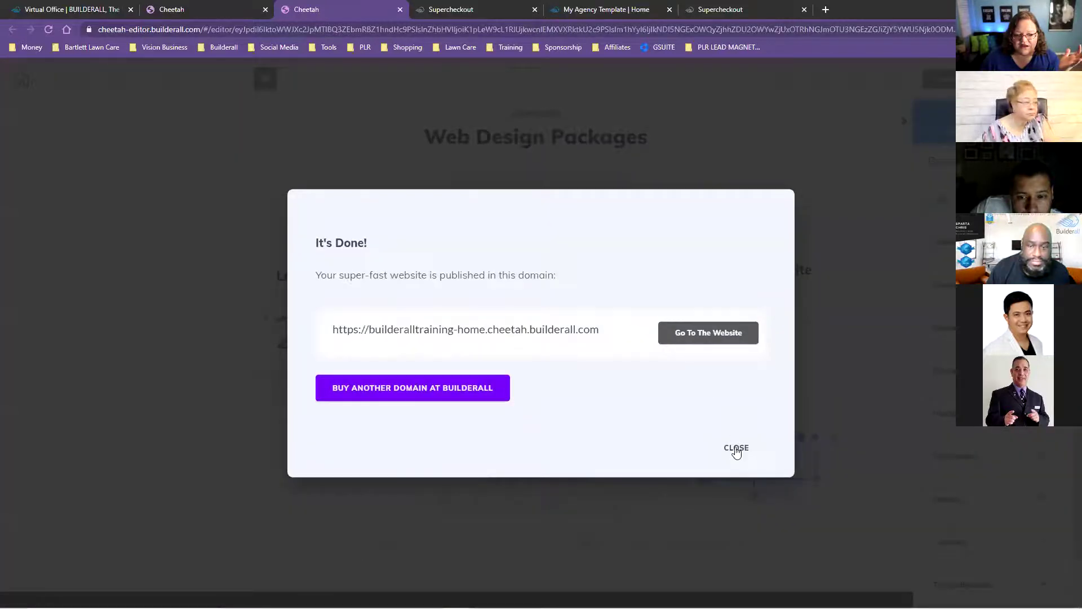
pyautogui.click(735, 448)
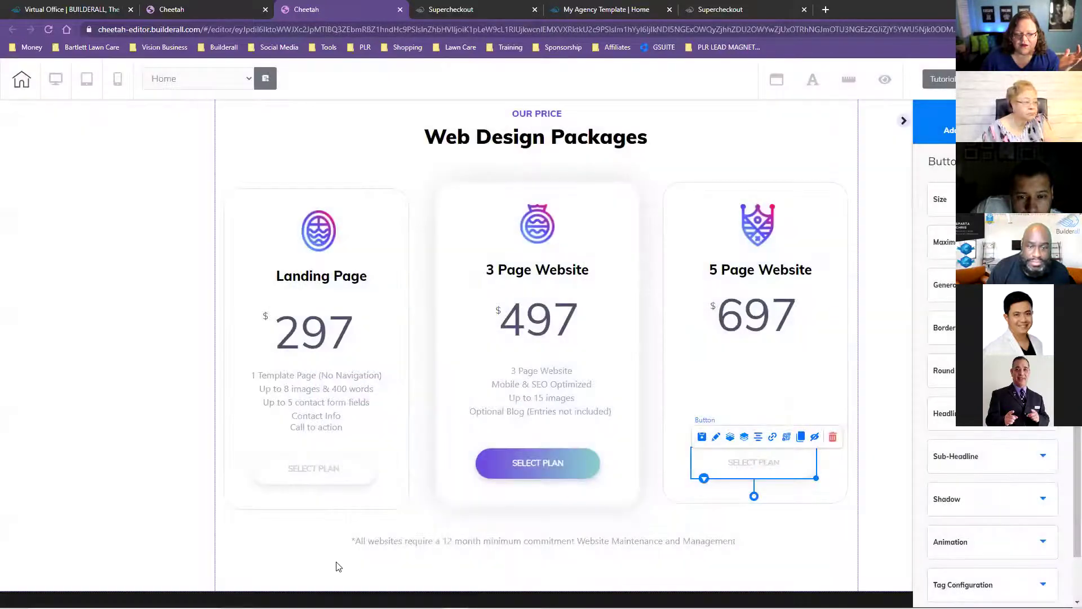
pyautogui.scroll(-2, 331, 563)
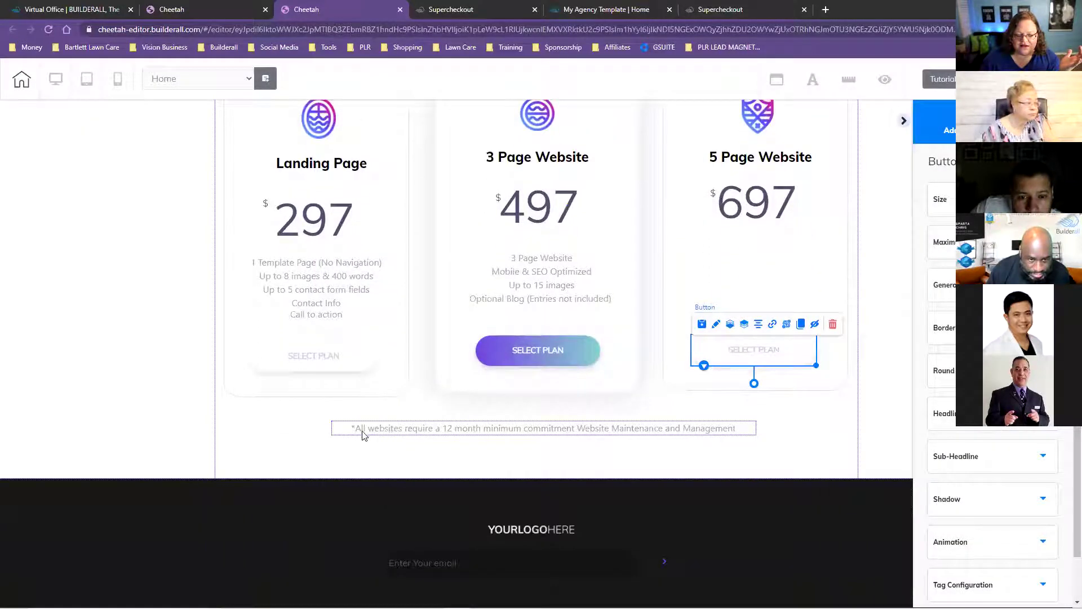
pyautogui.click(255, 451)
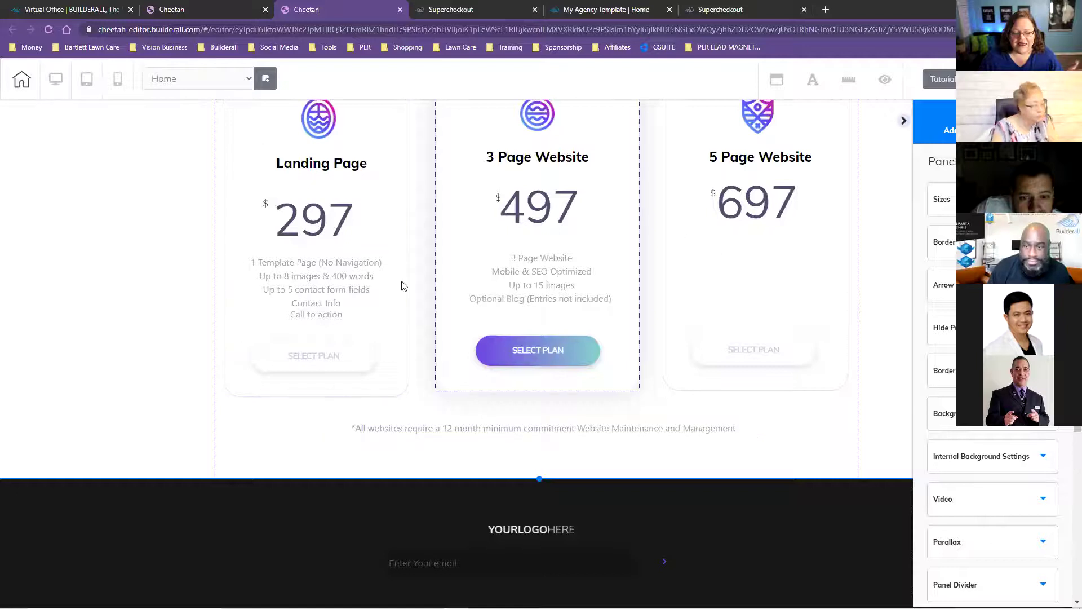
pyautogui.click(374, 432)
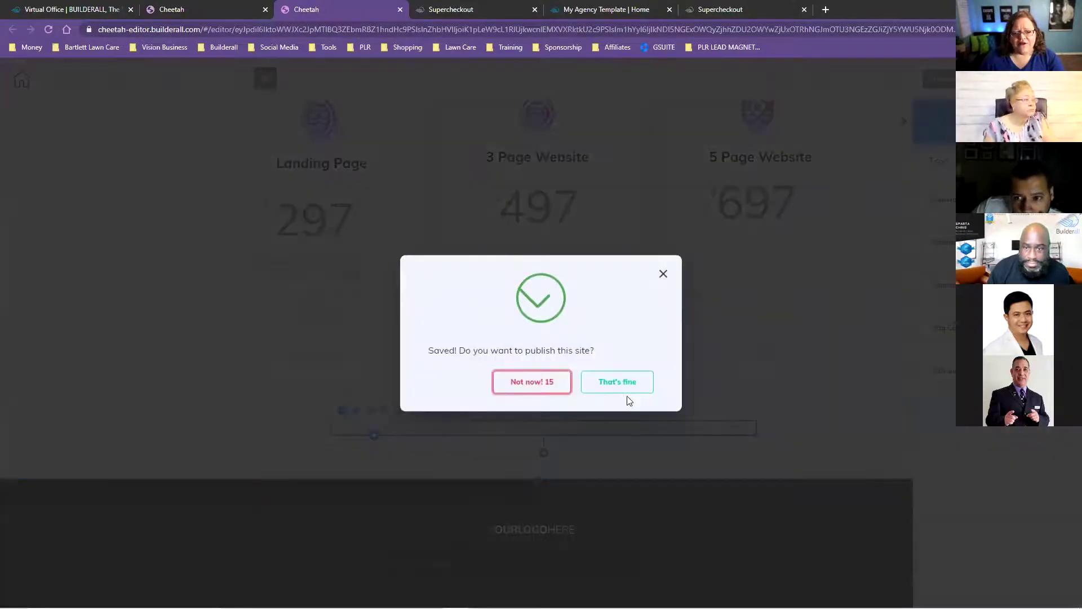
pyautogui.click(619, 383)
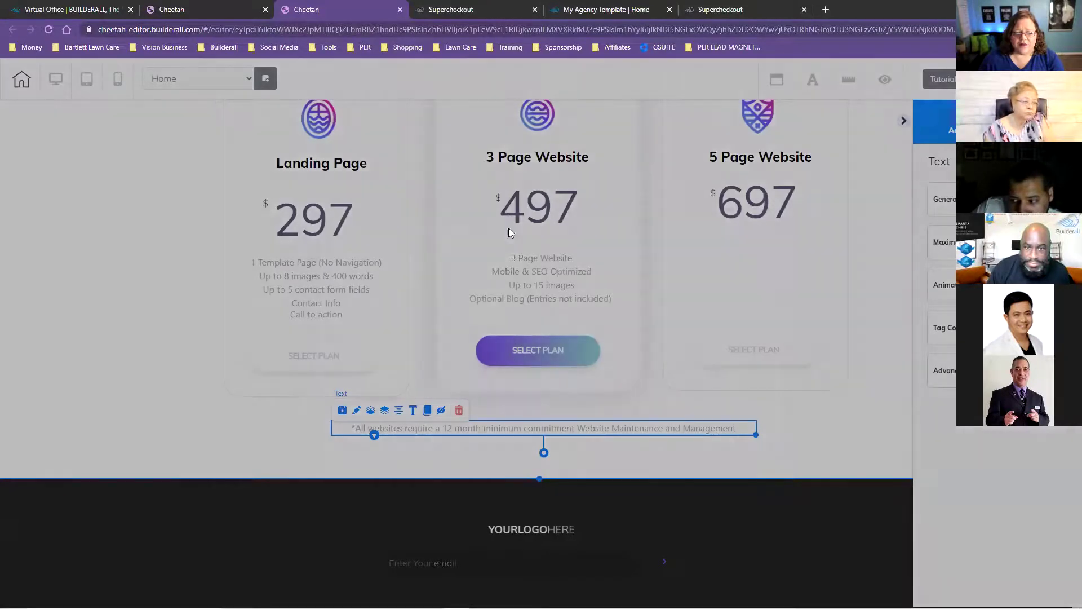
pyautogui.click(722, 333)
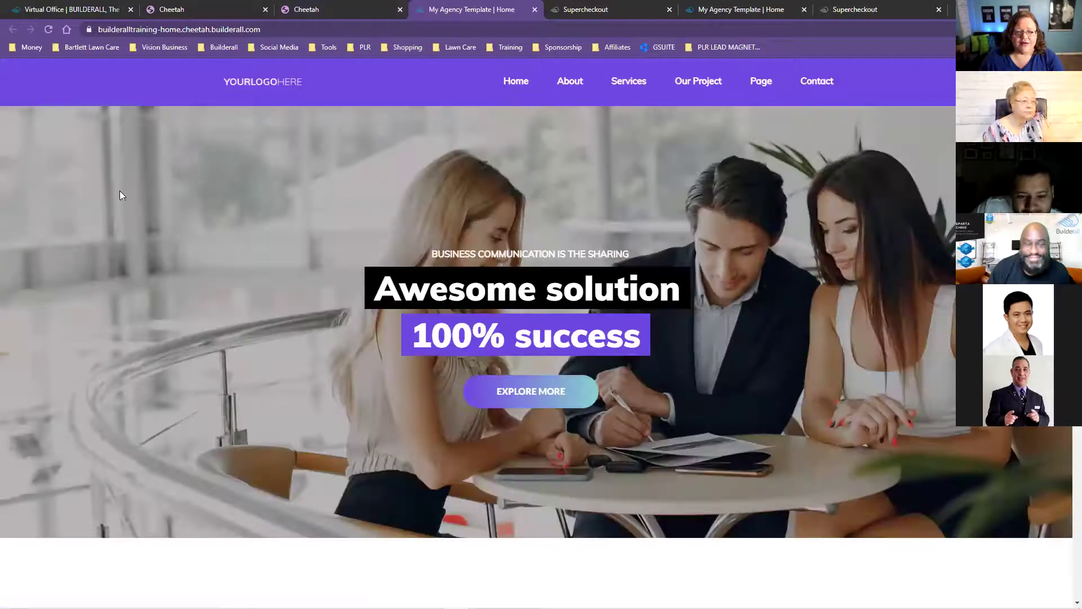
# Reload the published home page and find its Web Design Packages section
pyautogui.click(54, 29)
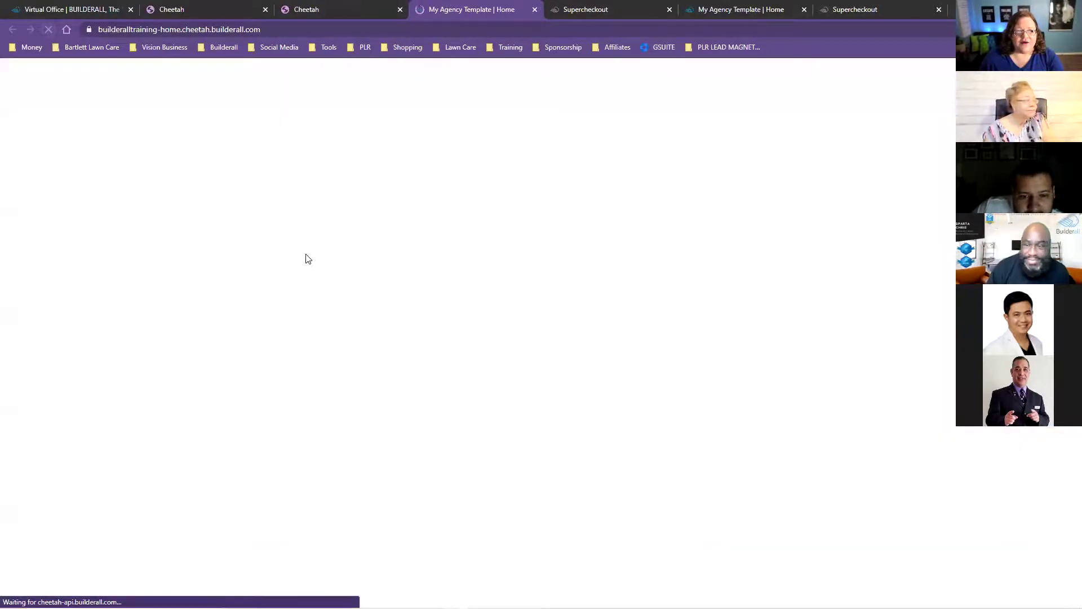
pyautogui.scroll(-15, 879, 338)
pyautogui.scroll(-15, 899, 346)
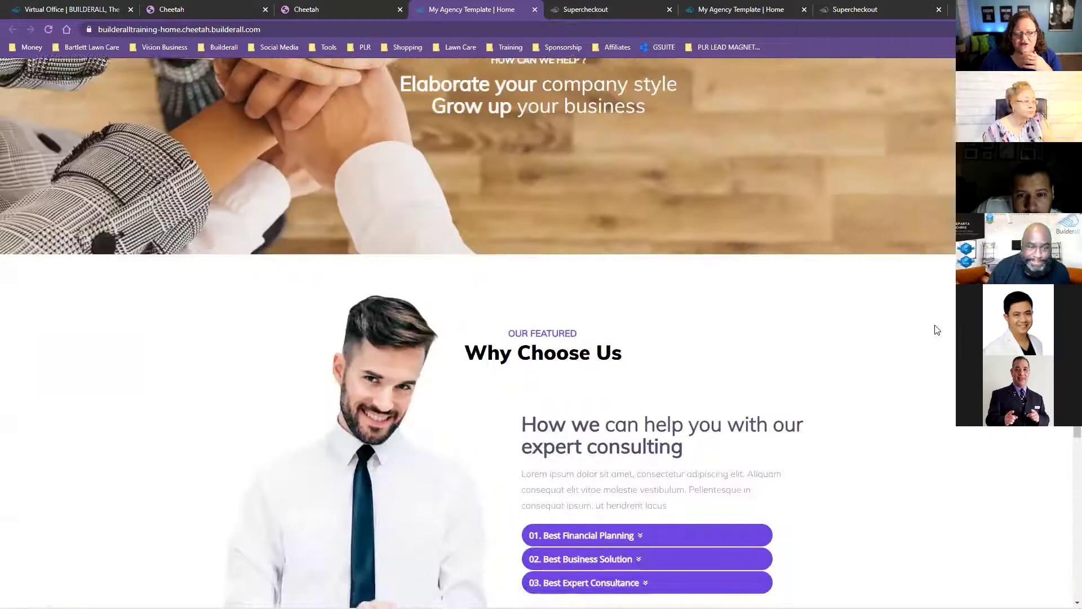
pyautogui.scroll(-5, 934, 327)
pyautogui.scroll(2, 839, 291)
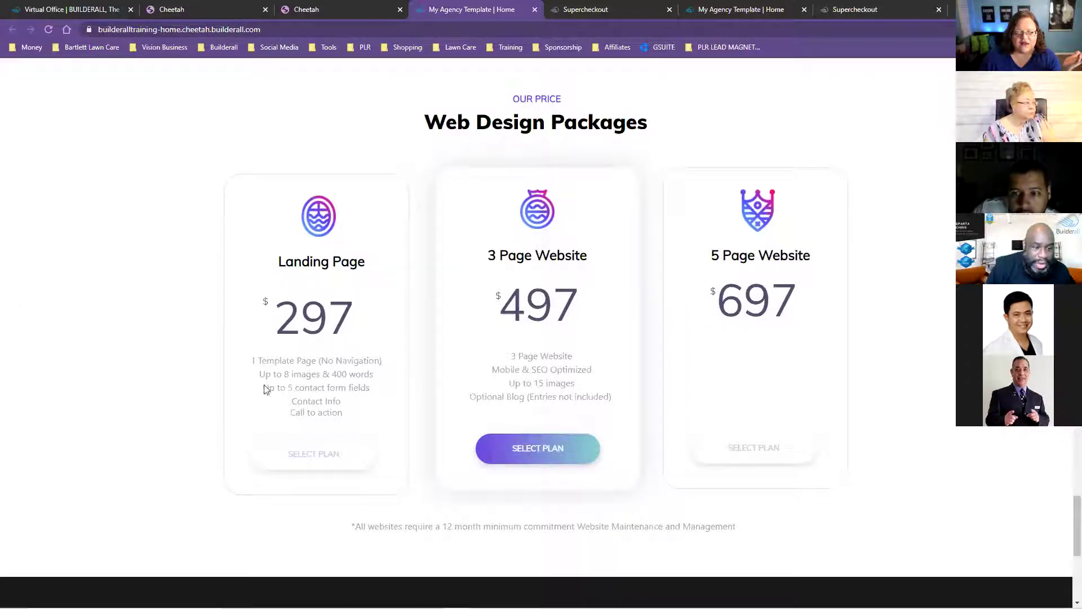
# Check the Landing Page plan's checkout through to the payment stage and the 3 Page Website plan's checkout page, closing each
pyautogui.click(309, 460)
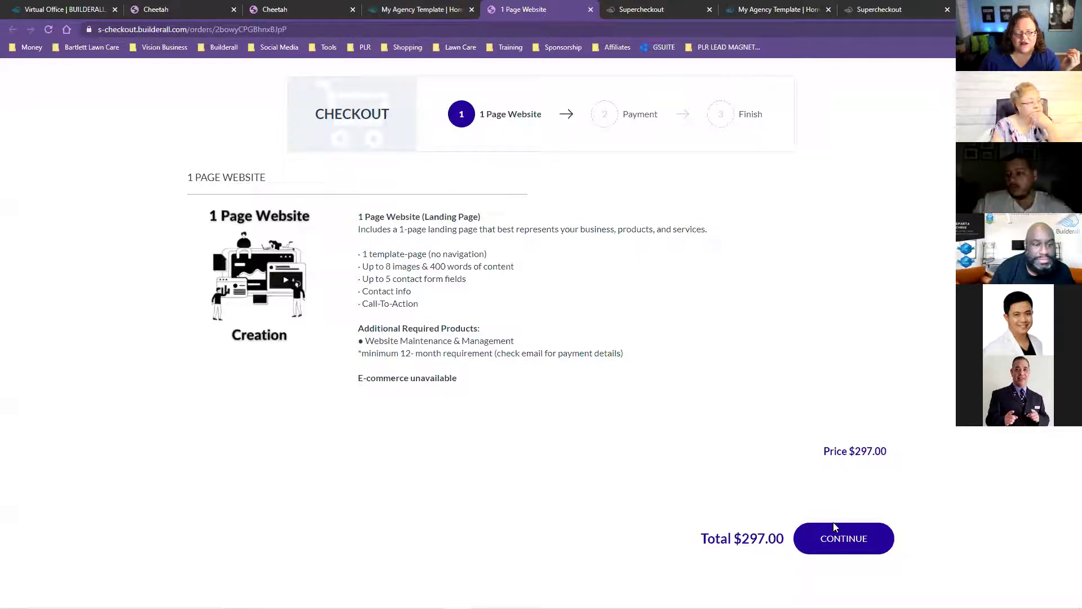
pyautogui.click(841, 542)
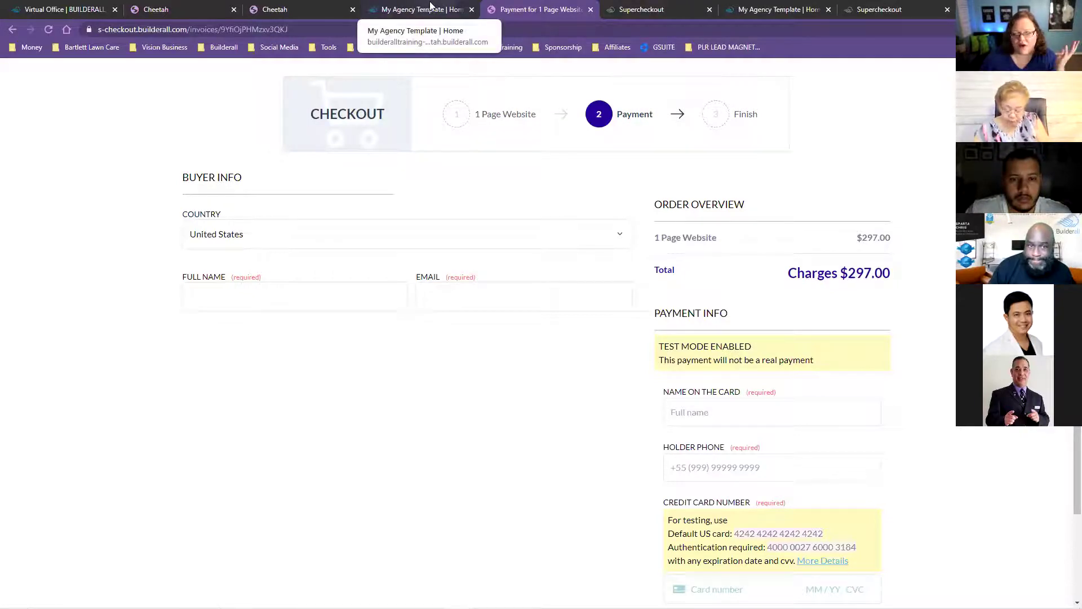
pyautogui.click(590, 11)
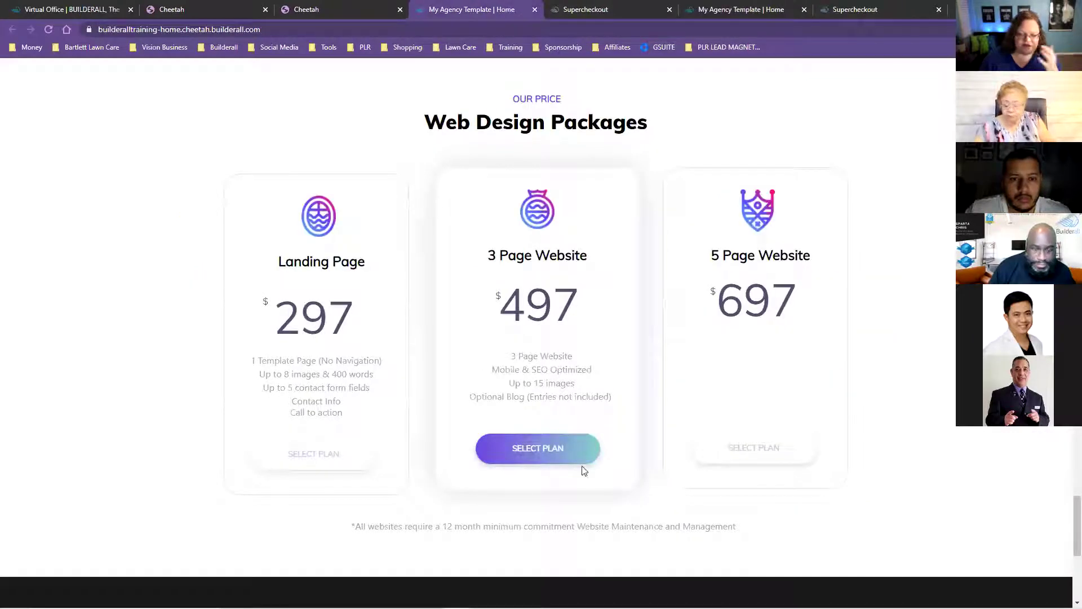
pyautogui.click(551, 449)
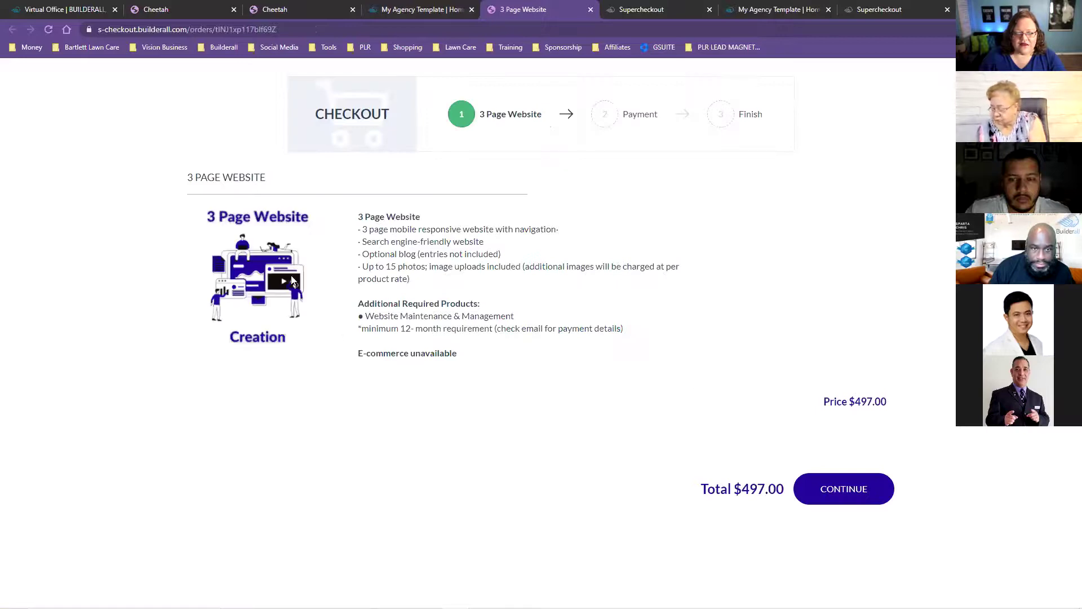
pyautogui.click(590, 10)
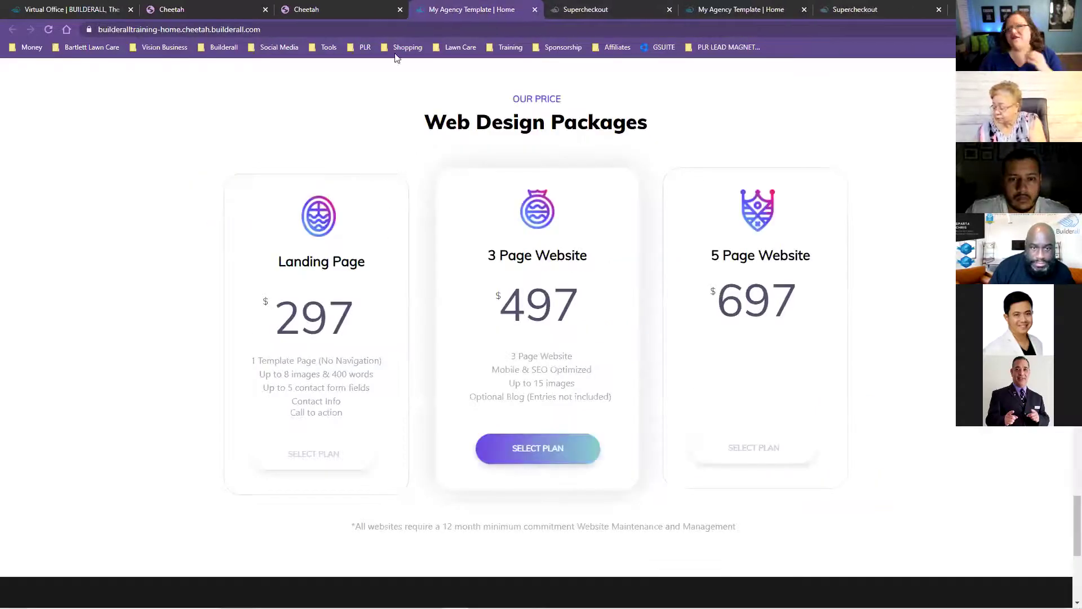
# Dismiss the publishing confirmation in the Cheetah editor and close the leftover agency site and duplicate Supercheckout pages
pyautogui.click(372, 6)
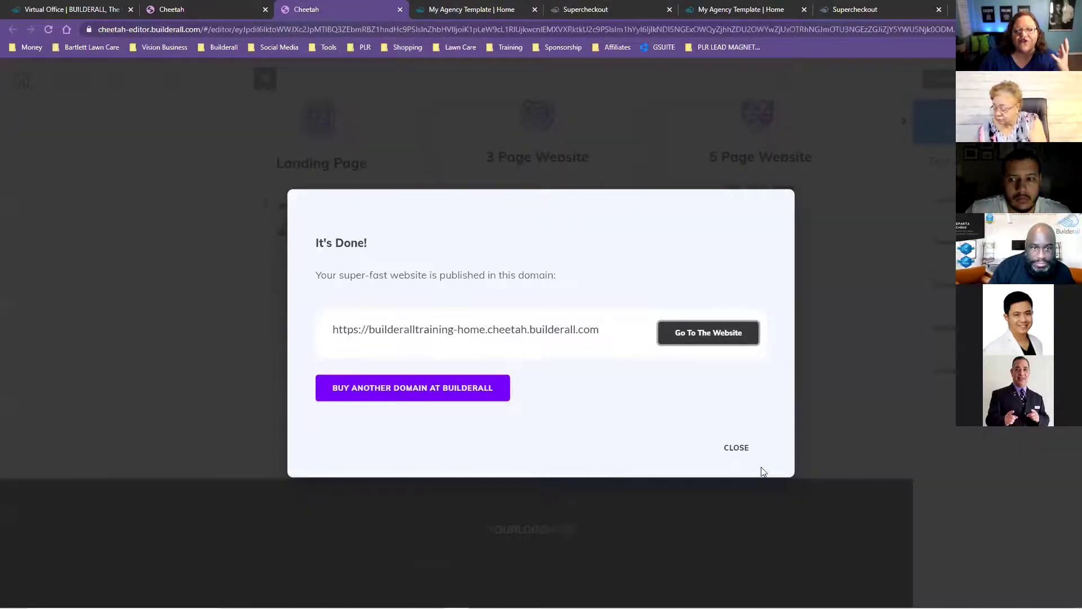
pyautogui.click(741, 448)
pyautogui.click(256, 6)
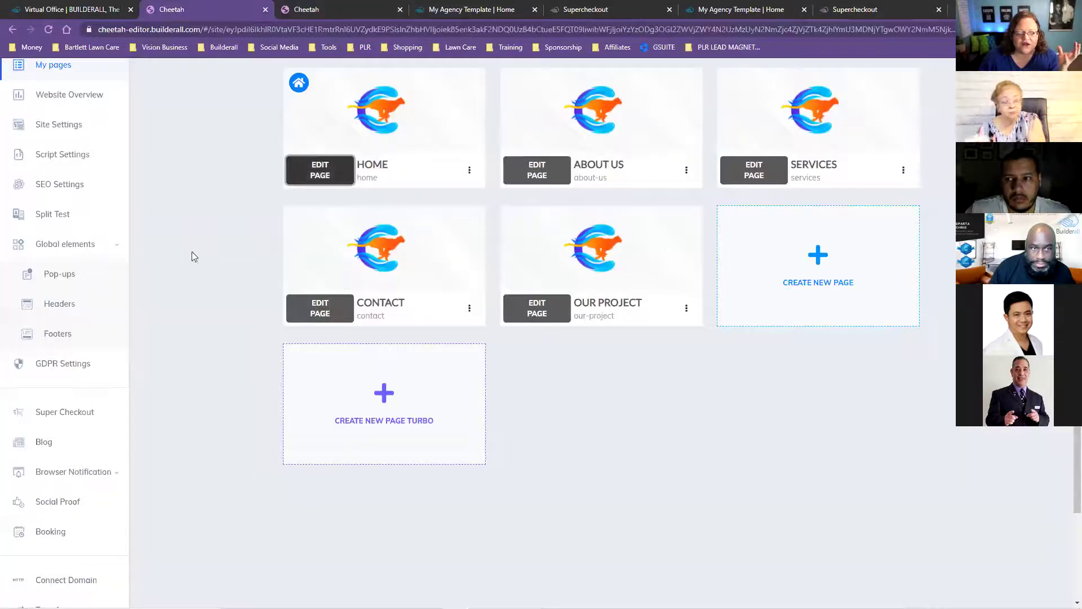
pyautogui.click(453, 6)
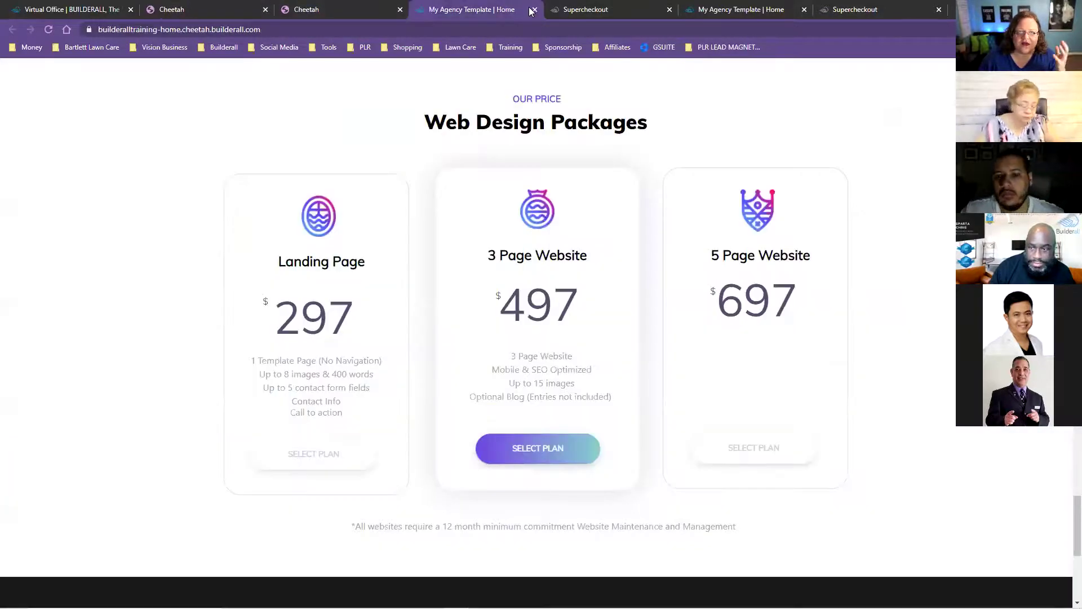
pyautogui.click(535, 10)
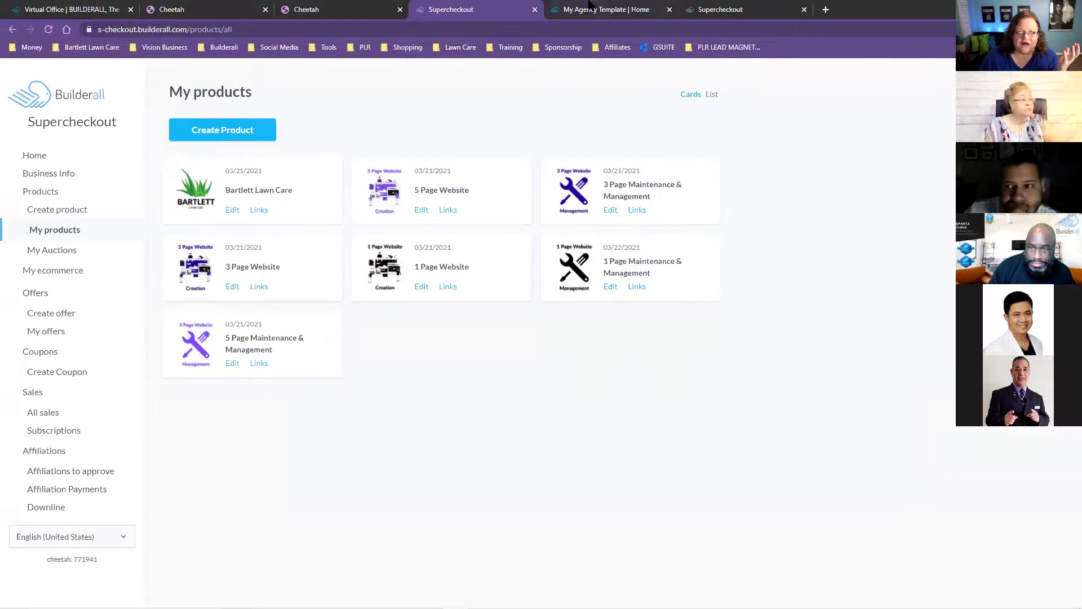
pyautogui.click(670, 9)
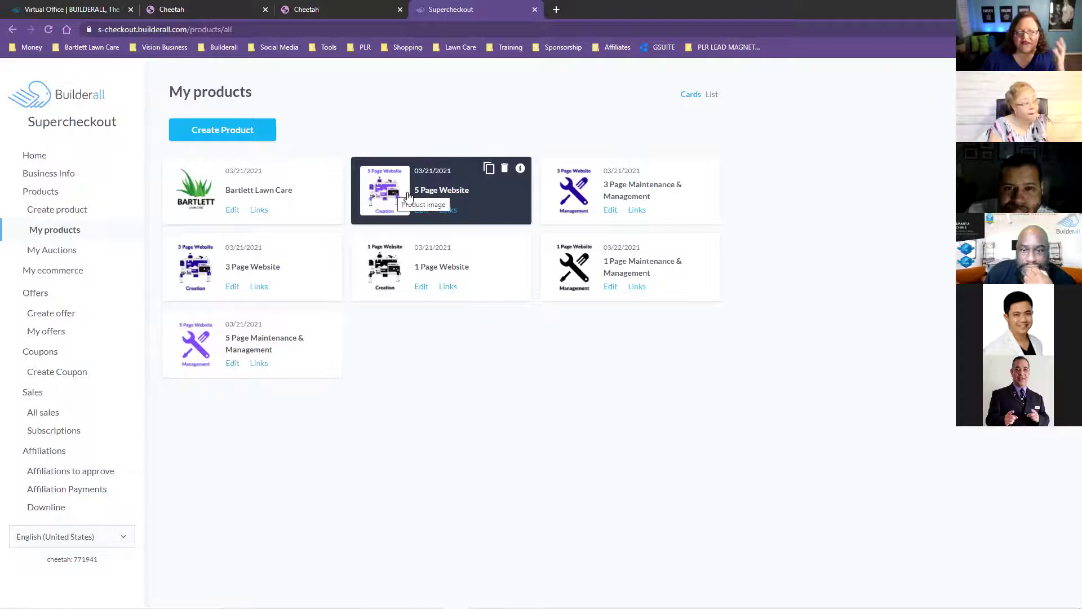
# Copy the 5 Page Website product's Checkout URL, view it in a new browser tab, and close the page and the links dialog
pyautogui.click(448, 210)
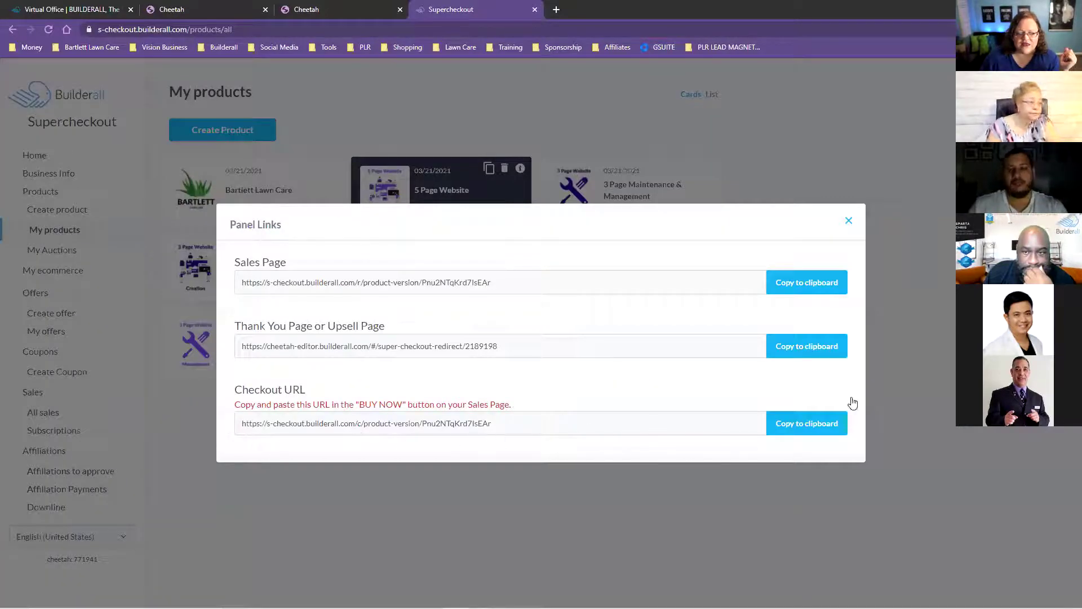
pyautogui.click(811, 426)
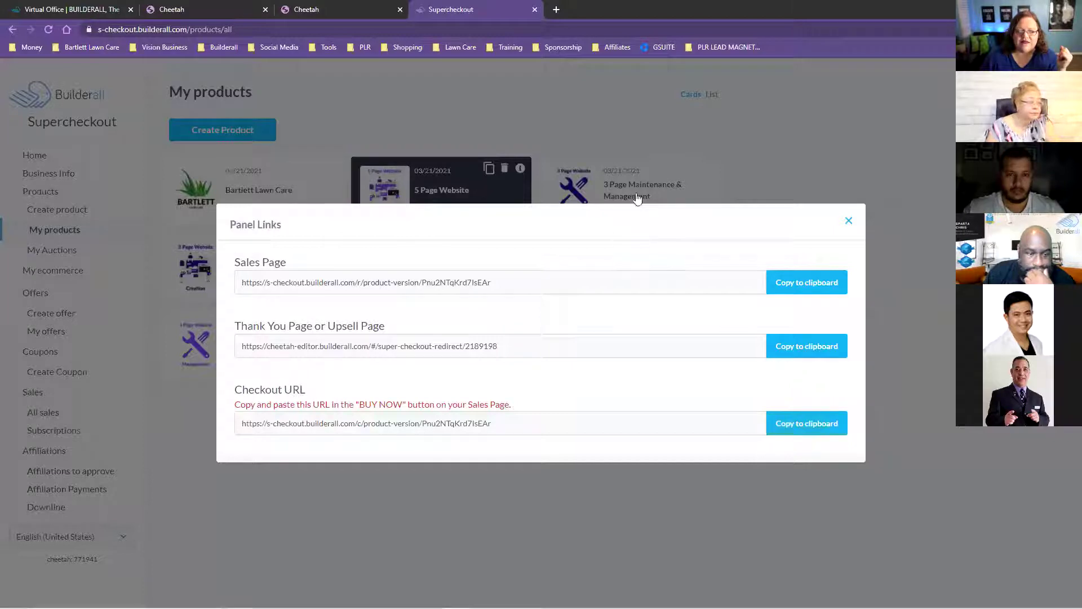
pyautogui.click(556, 10)
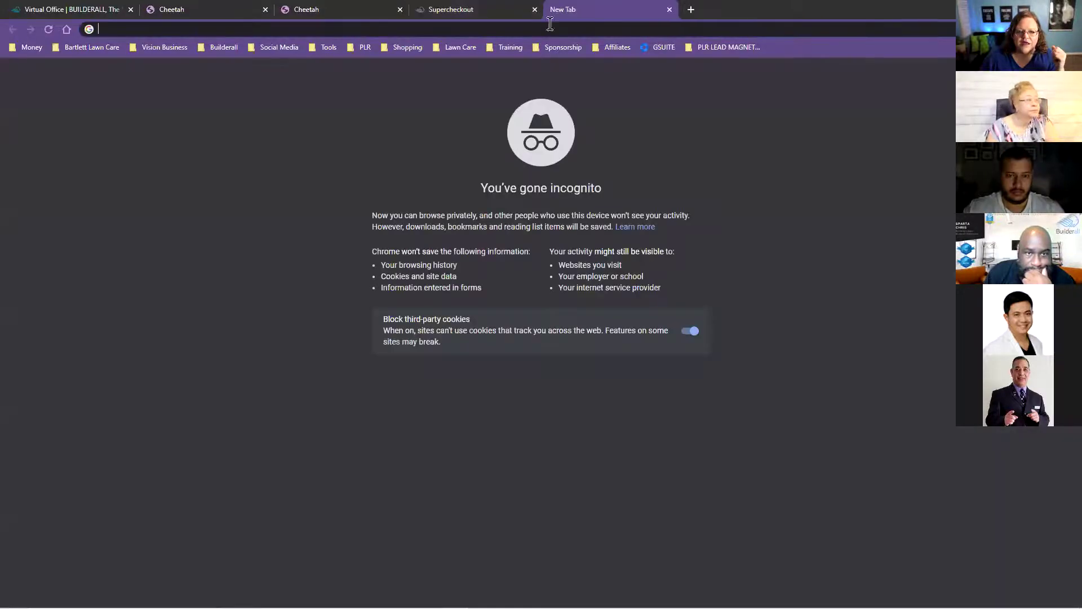
pyautogui.hotkey('ctrl', 'v')
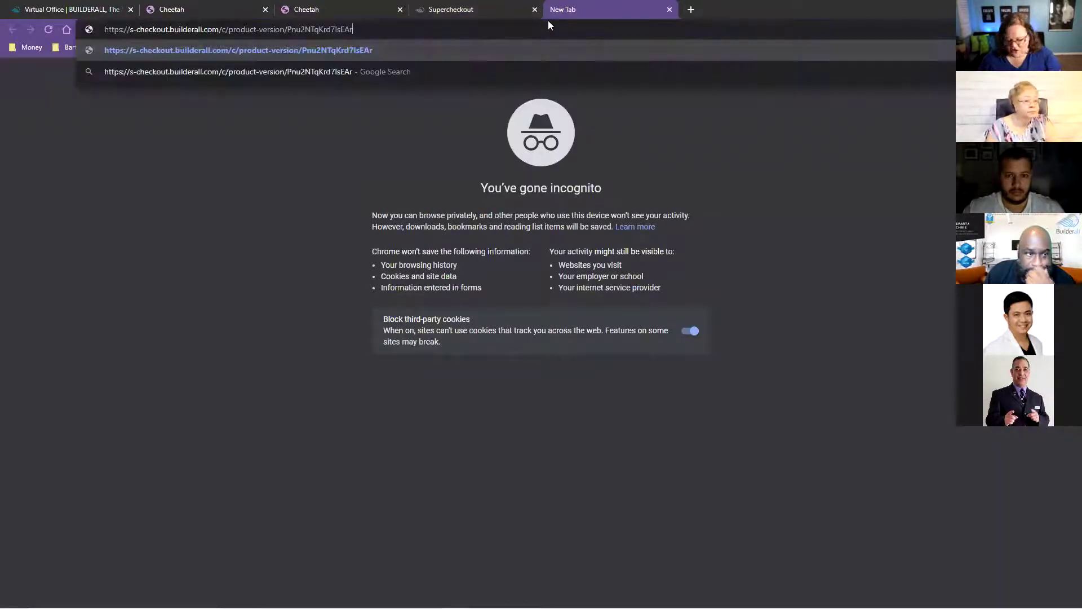
pyautogui.press('Return')
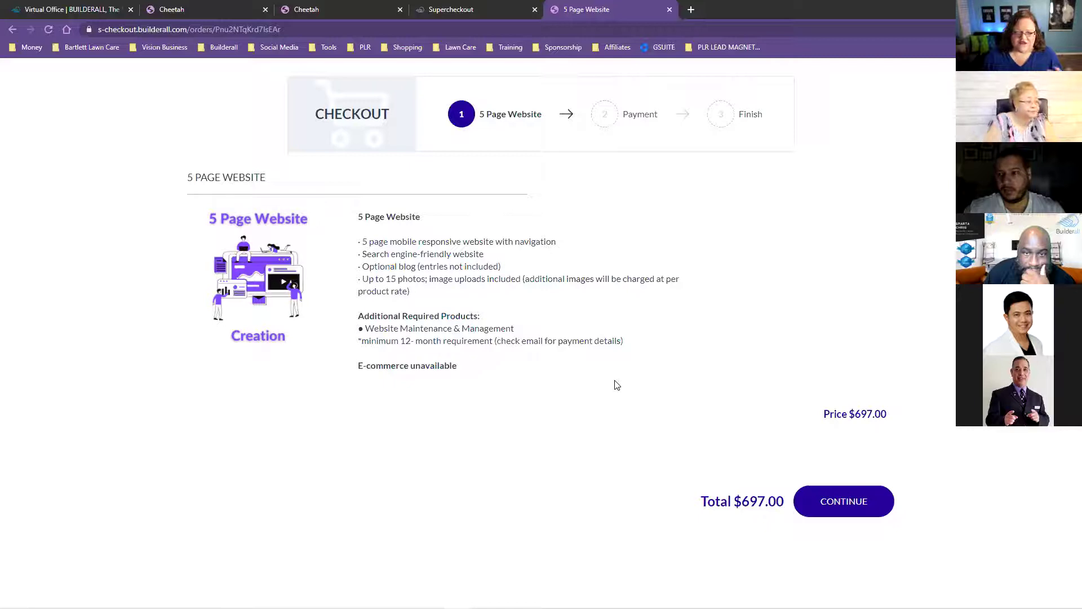
pyautogui.click(668, 10)
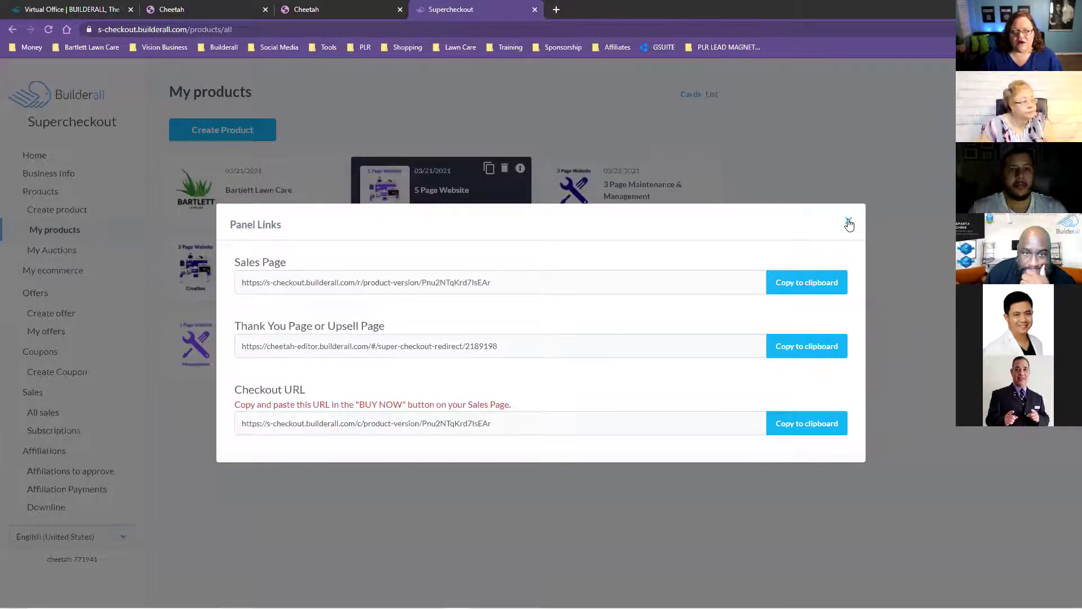
pyautogui.click(849, 223)
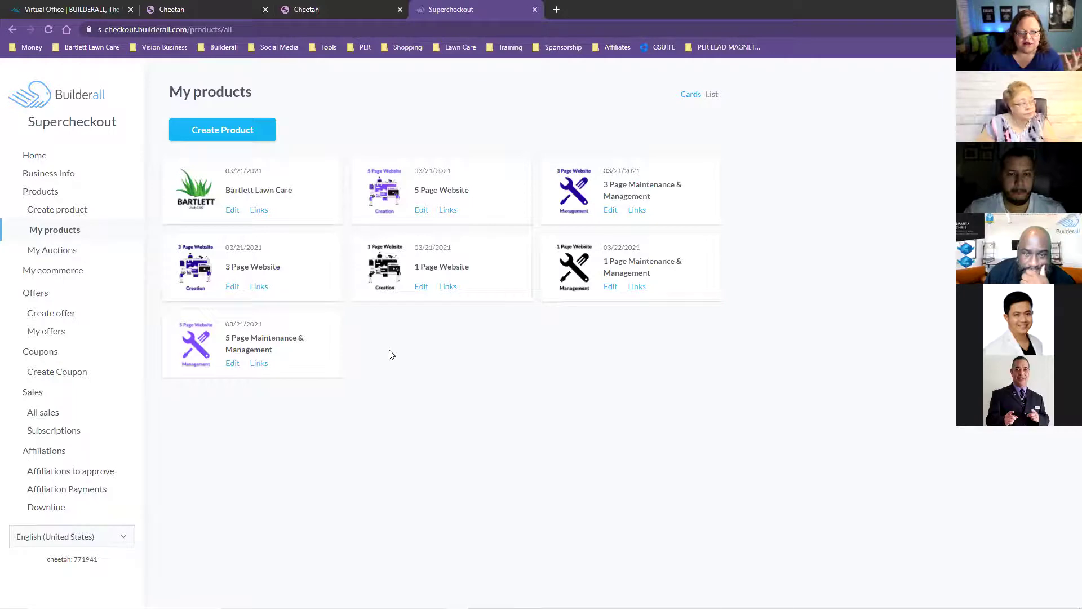
# Copy the Bartlett Lawn Care product's Terms & Conditions subscription link and view its checkout page in a new browser tab
pyautogui.click(232, 208)
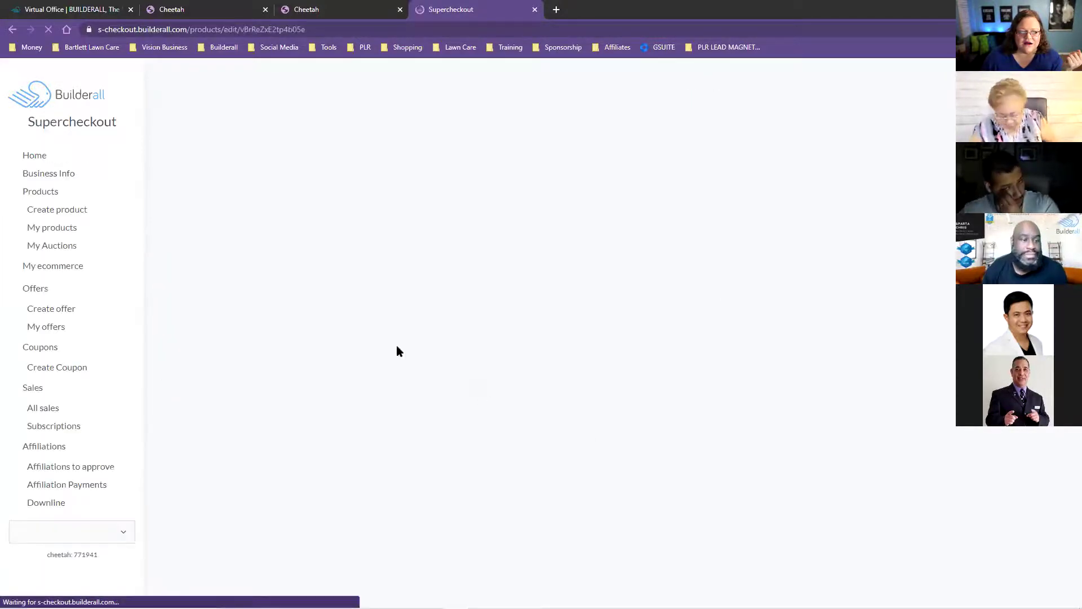
pyautogui.click(52, 228)
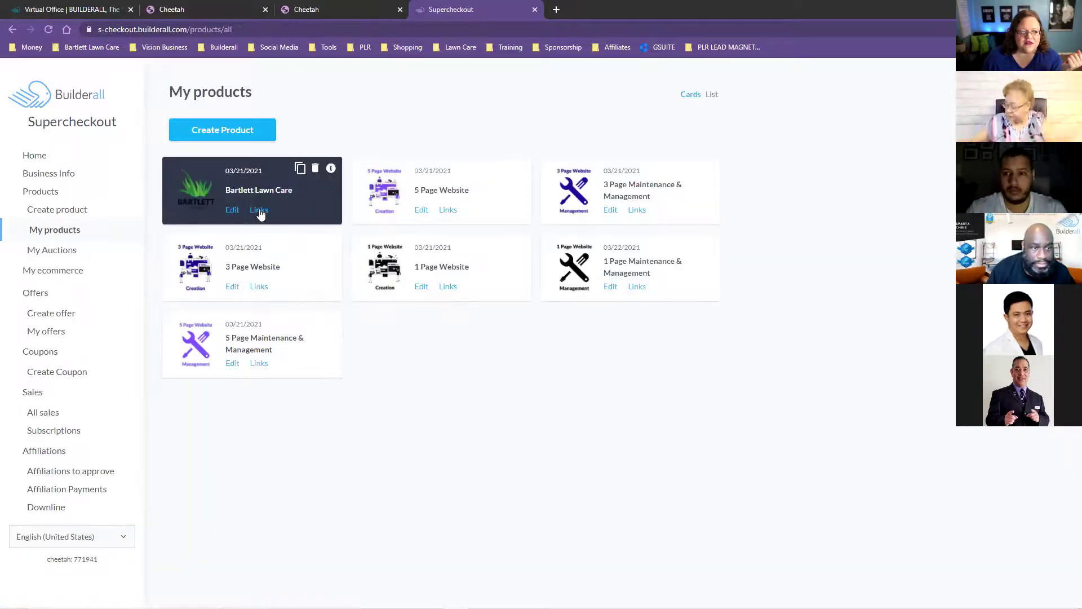
pyautogui.click(261, 215)
pyautogui.click(795, 440)
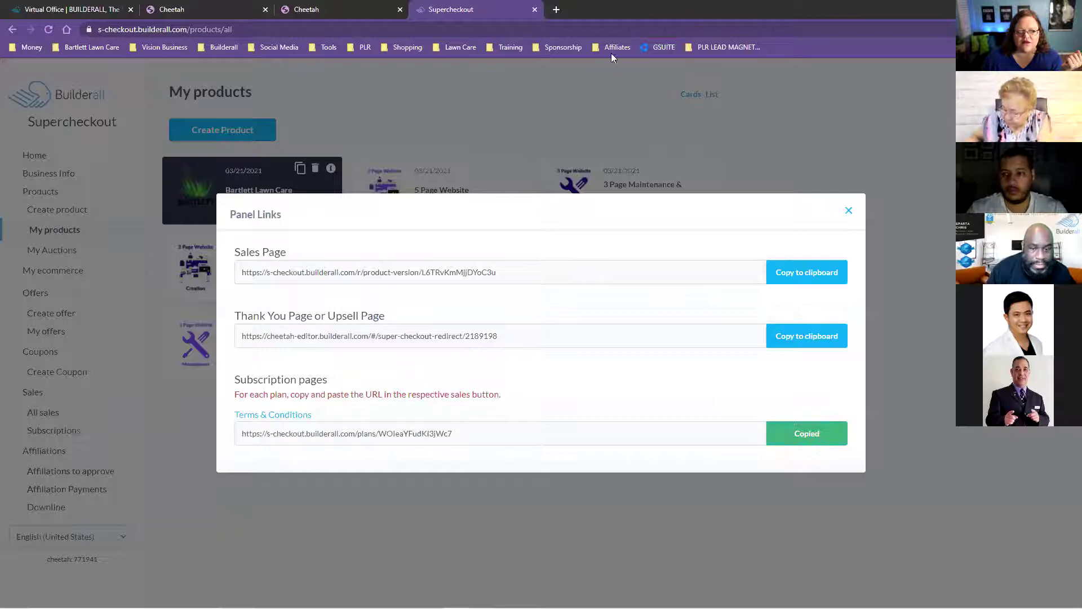
pyautogui.click(557, 9)
pyautogui.hotkey('ctrl', 'v')
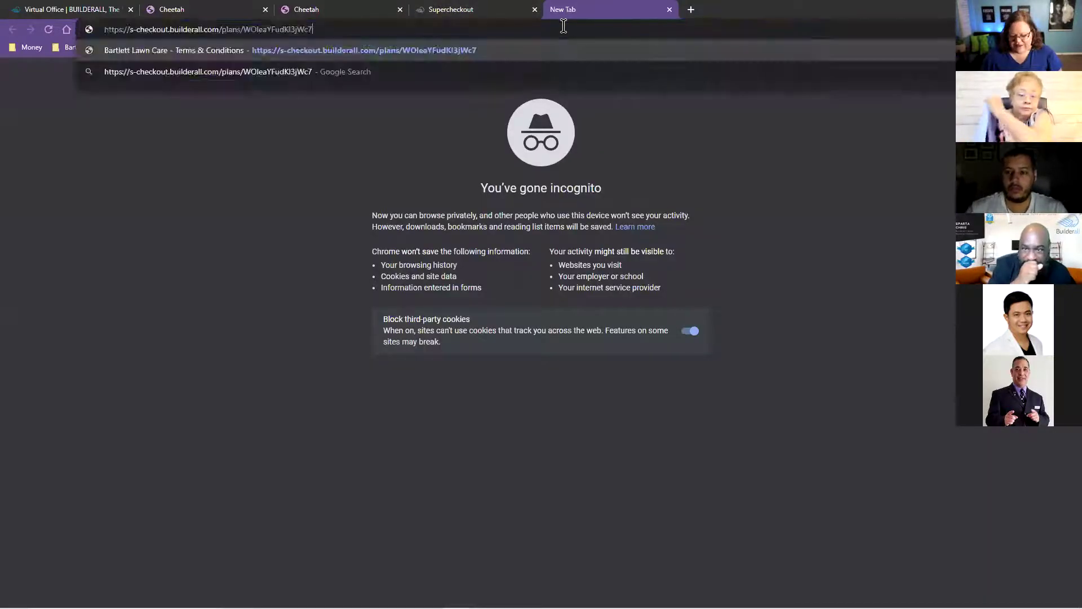
pyautogui.press('Return')
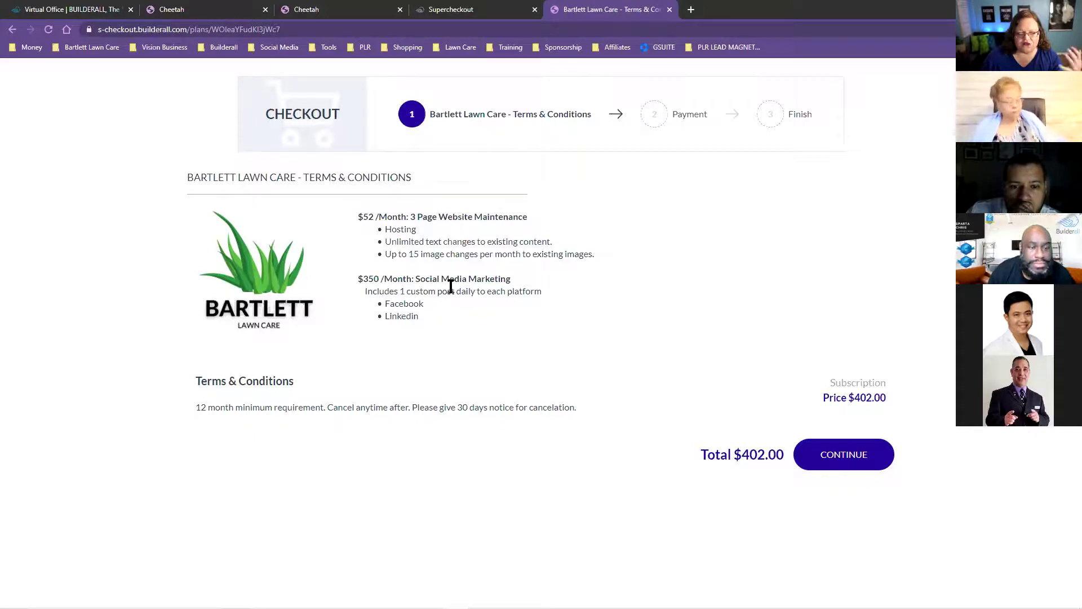
# Close the links dialog, open the Bartlett Lawn Care product for editing, and compare its product info with the checkout page heading
pyautogui.click(491, 9)
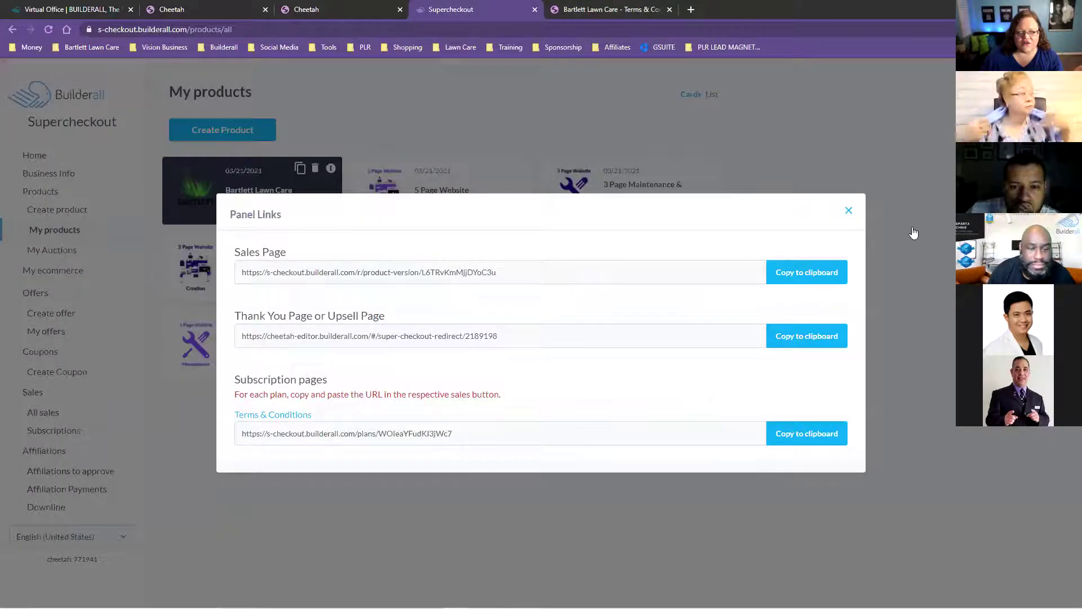
pyautogui.click(849, 210)
pyautogui.click(233, 211)
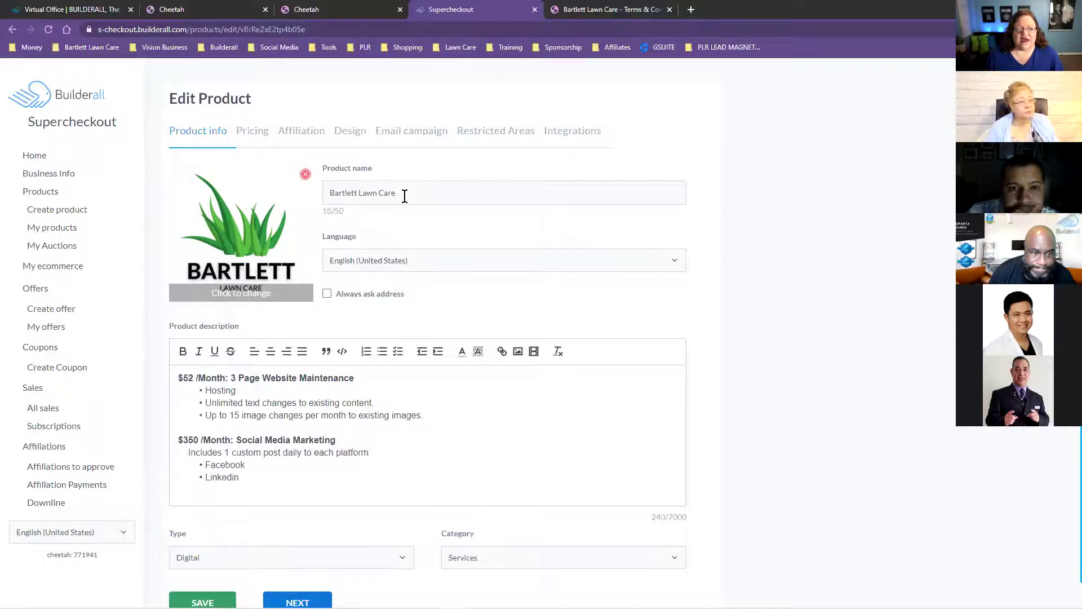
pyautogui.hotkey('ctrl', 'Tab')
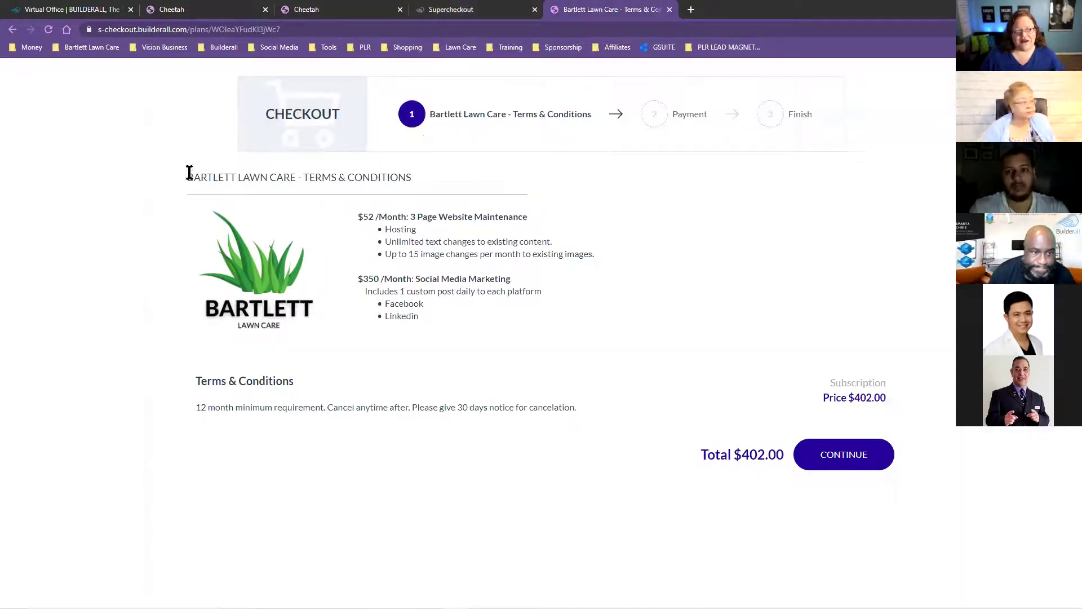
pyautogui.moveTo(189, 174); pyautogui.dragTo(345, 177)
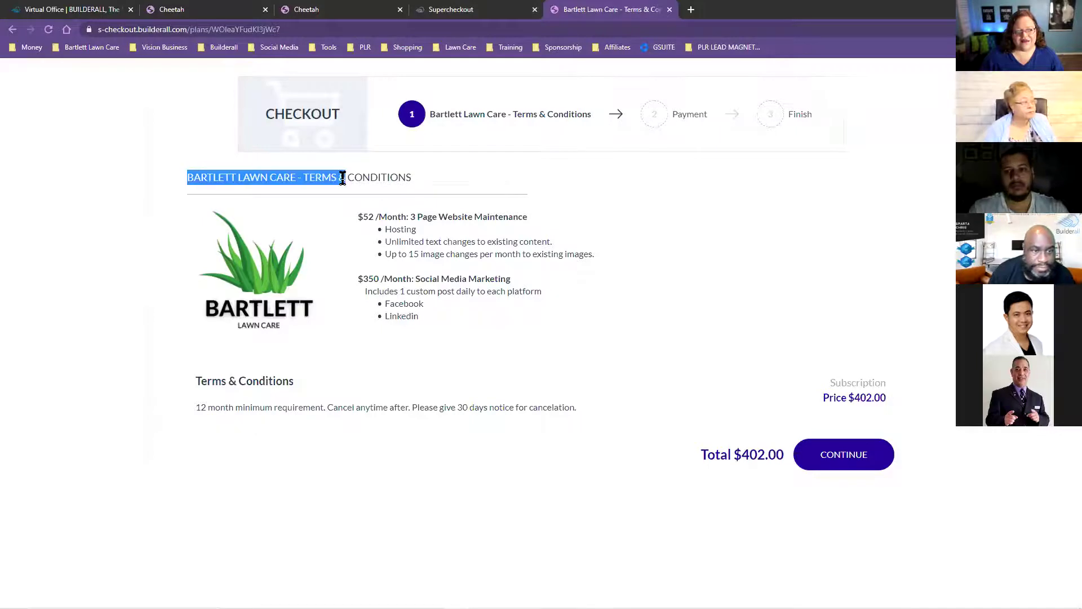
pyautogui.click(506, 5)
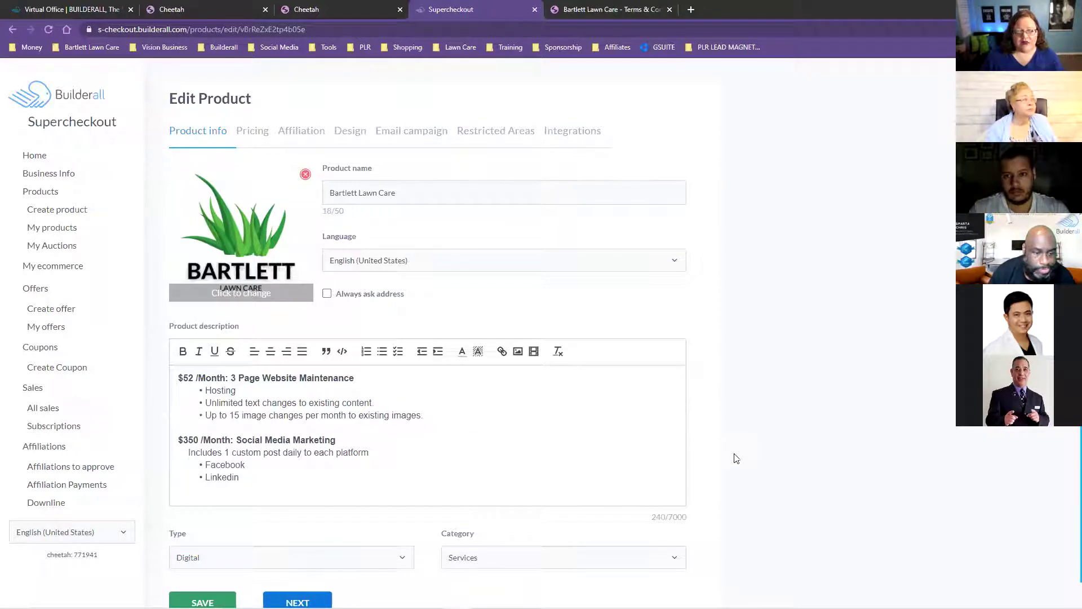
# Review the Terms & Conditions subscription plan in the Bartlett Lawn Care product's pricing settings and close it without changes
pyautogui.scroll(-1, 736, 458)
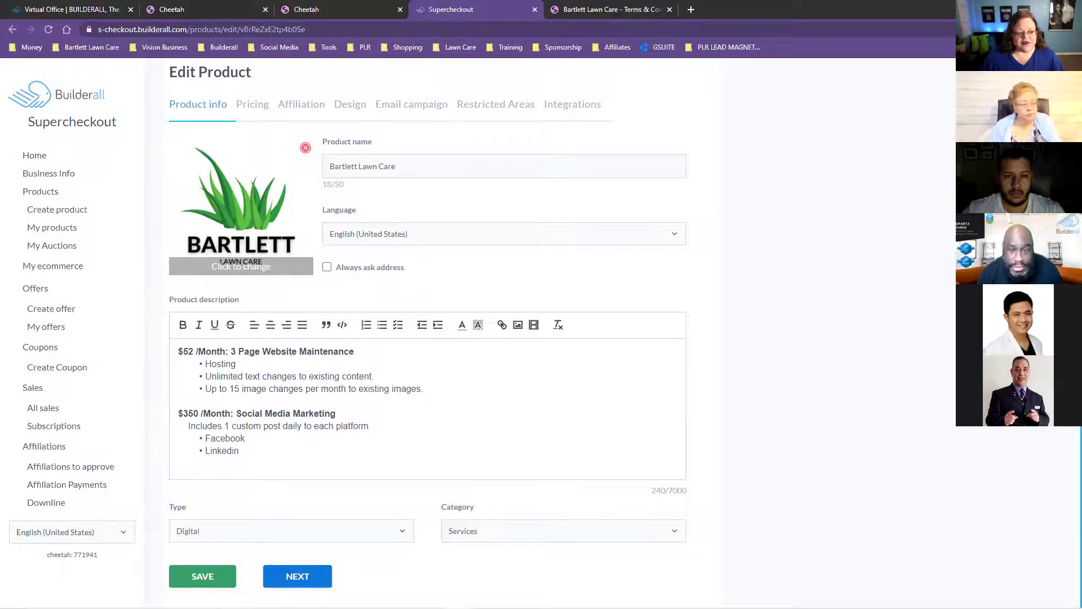
pyautogui.click(306, 581)
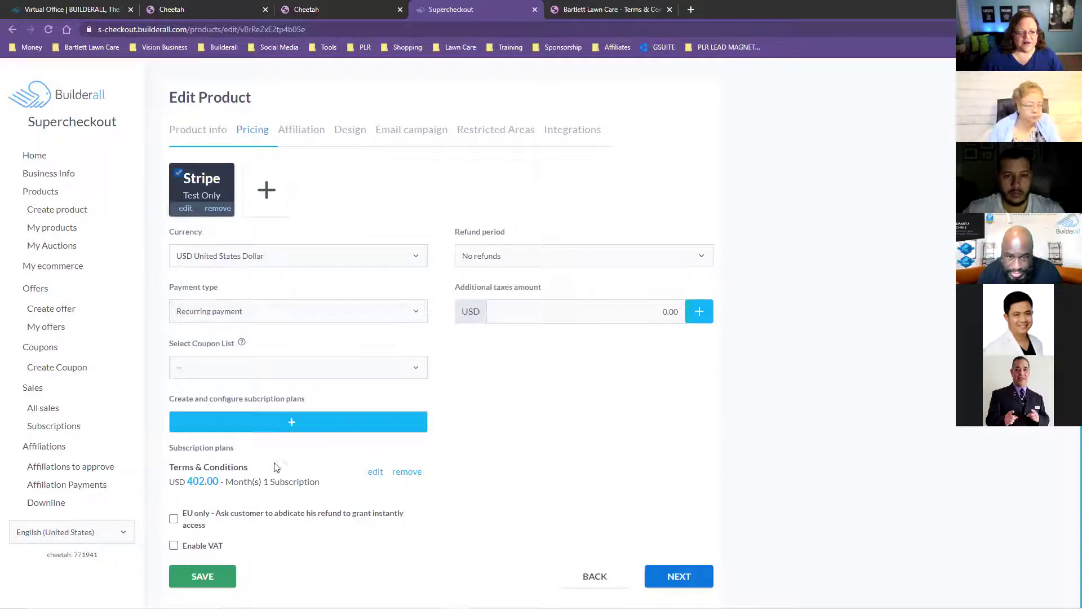
pyautogui.click(375, 472)
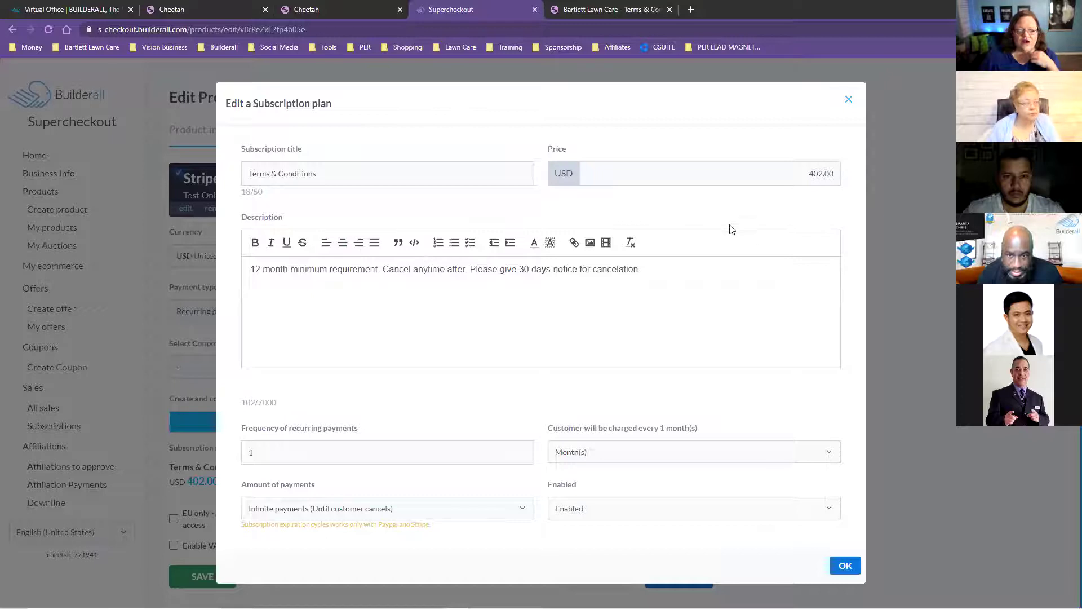
pyautogui.click(851, 102)
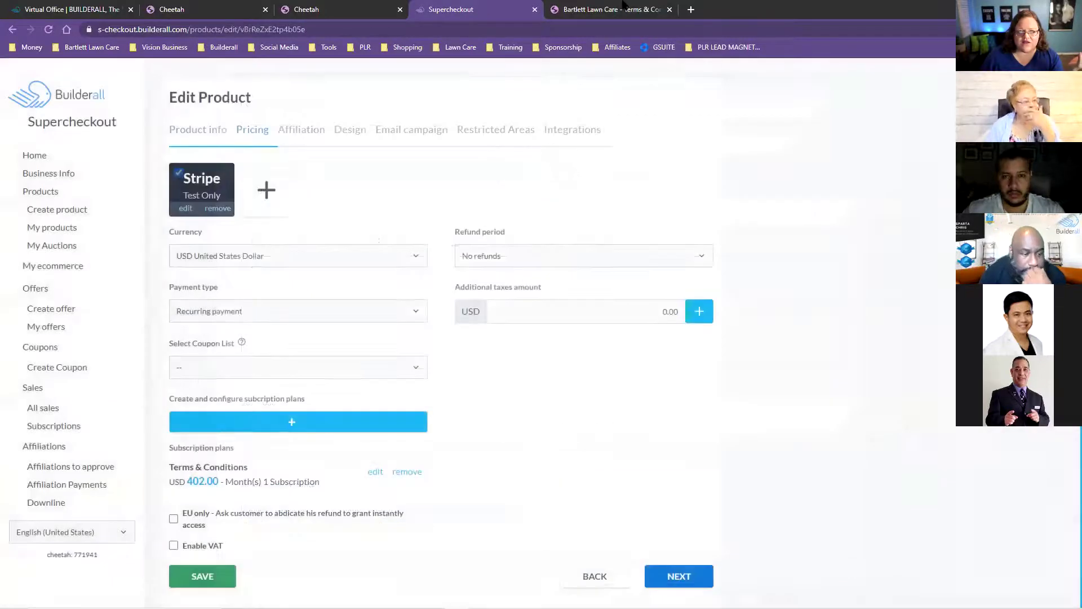
# Continue the Bartlett Lawn Care checkout to the payment stage and examine the monthly charge in the order overview
pyautogui.click(624, 9)
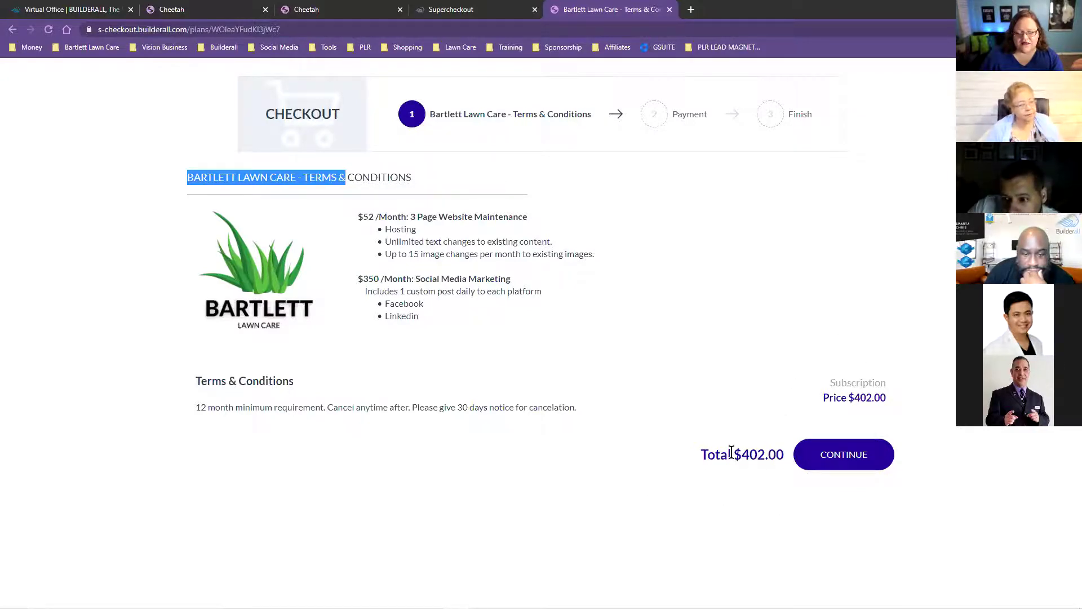
pyautogui.click(854, 455)
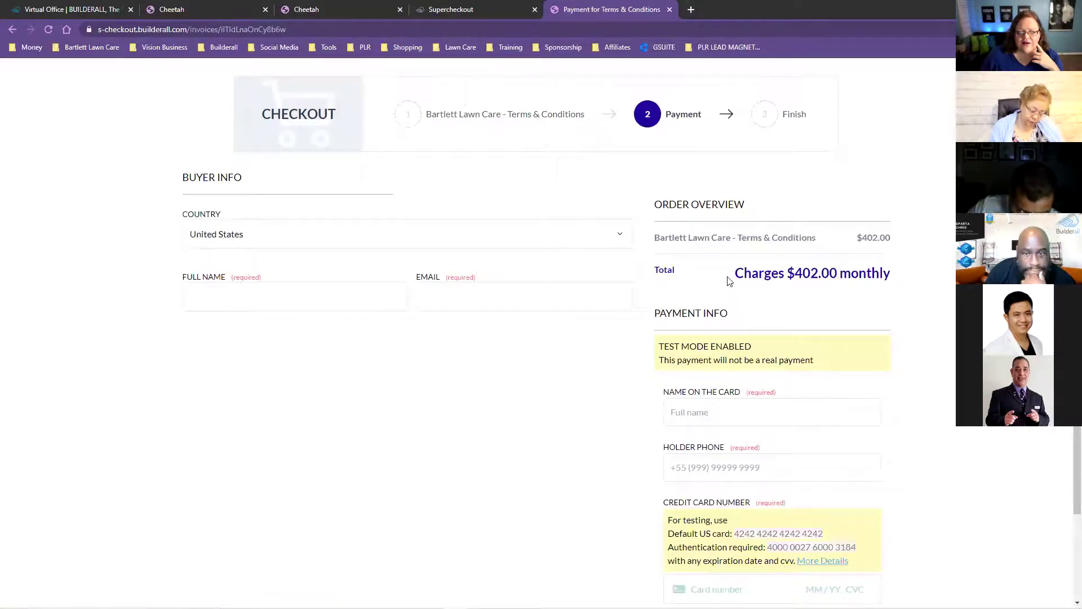
pyautogui.moveTo(735, 272); pyautogui.dragTo(891, 274)
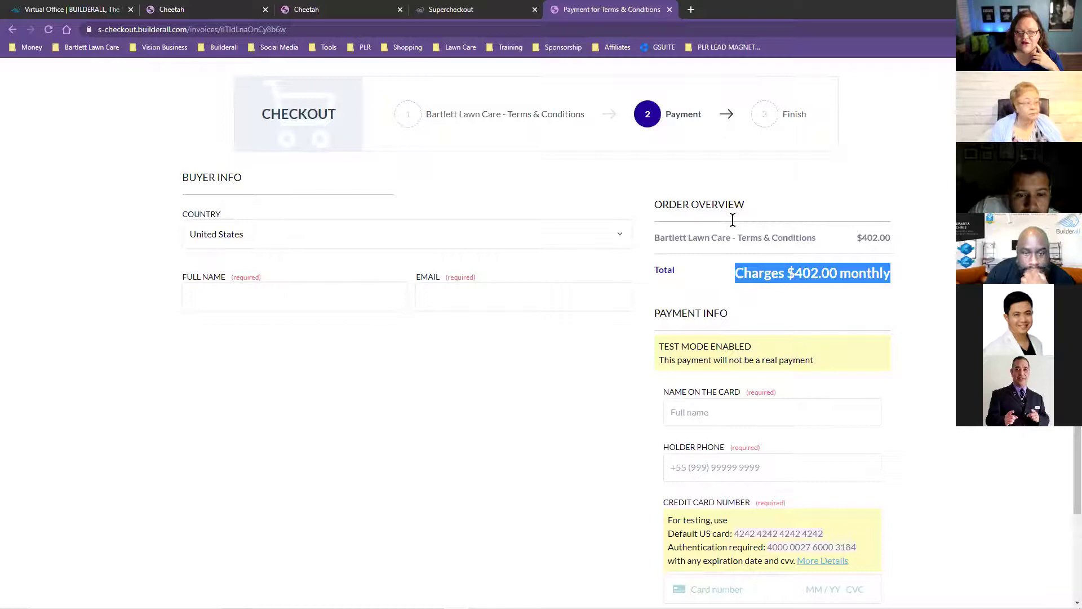
# Review the payment type options in the Bartlett Lawn Care product's pricing settings and return to the products overview
pyautogui.click(488, 6)
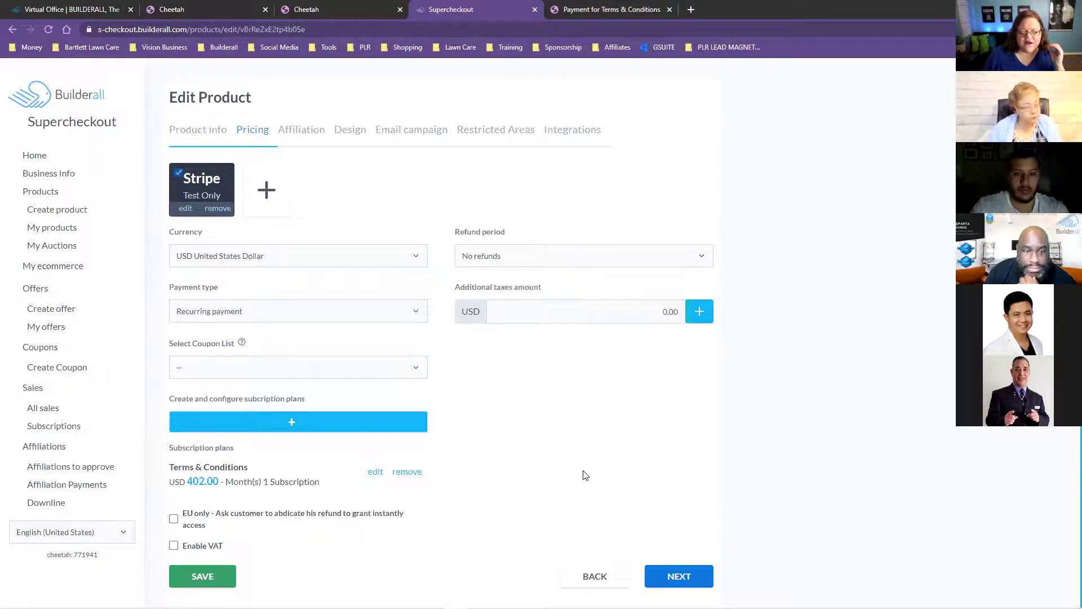
pyautogui.click(274, 317)
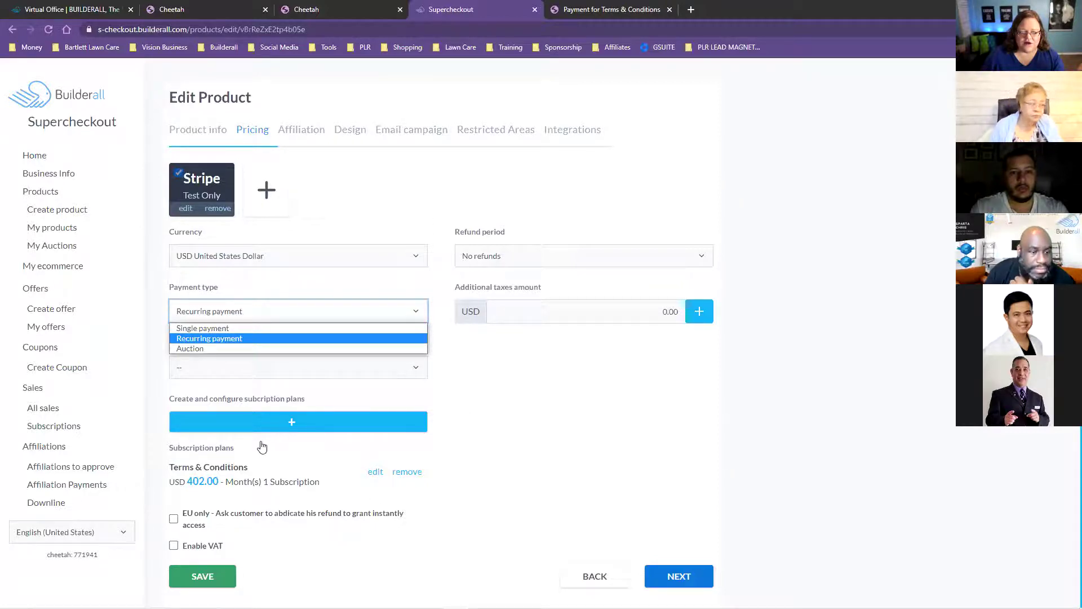
pyautogui.click(307, 479)
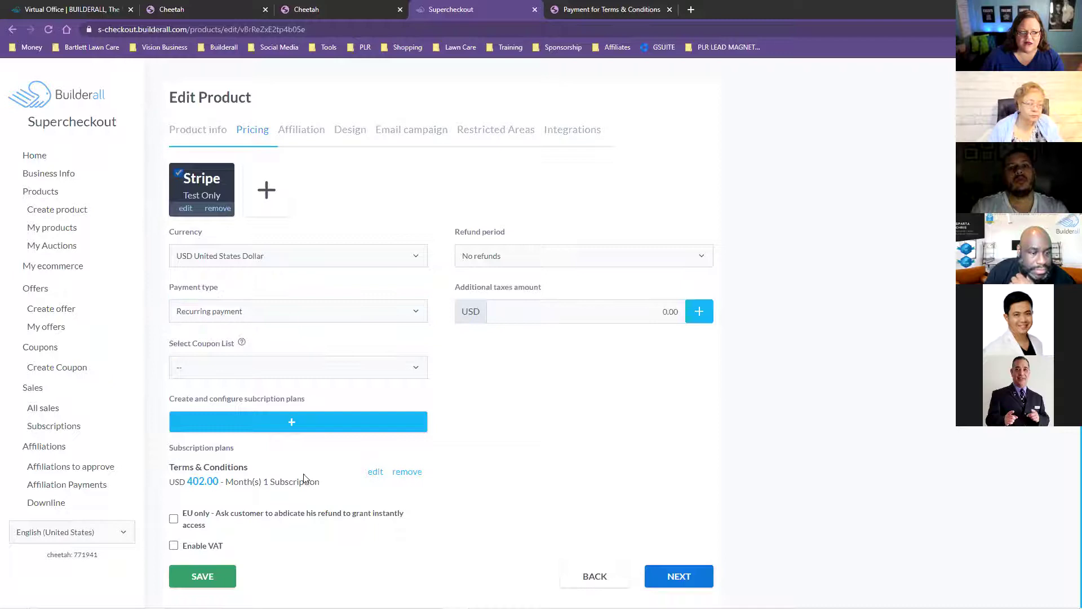
pyautogui.click(49, 195)
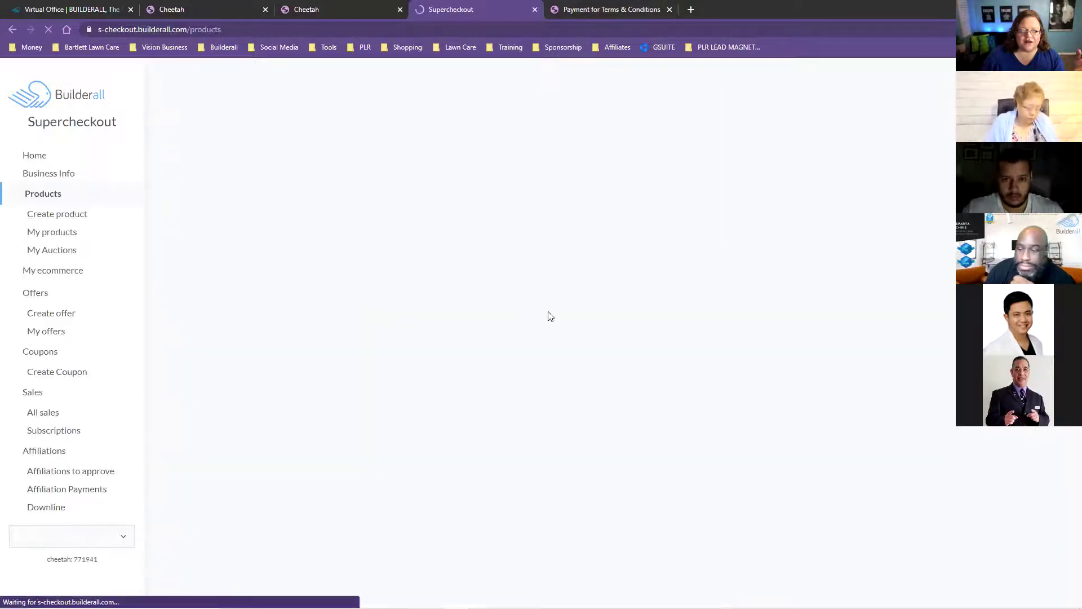
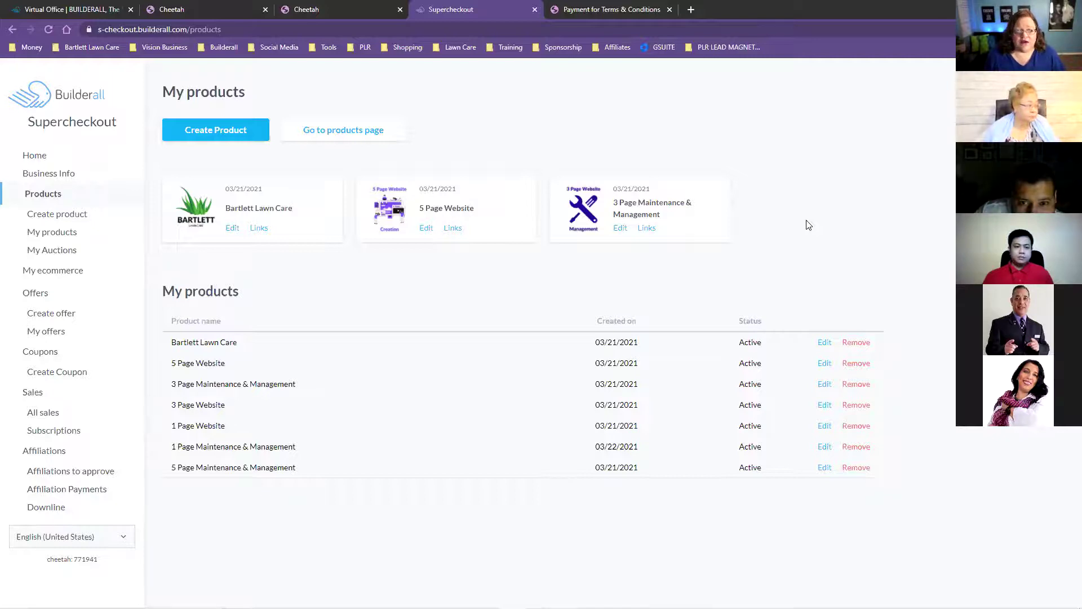
# Start a new coupon list in Supercheckout and name it Social Media
pyautogui.click(45, 416)
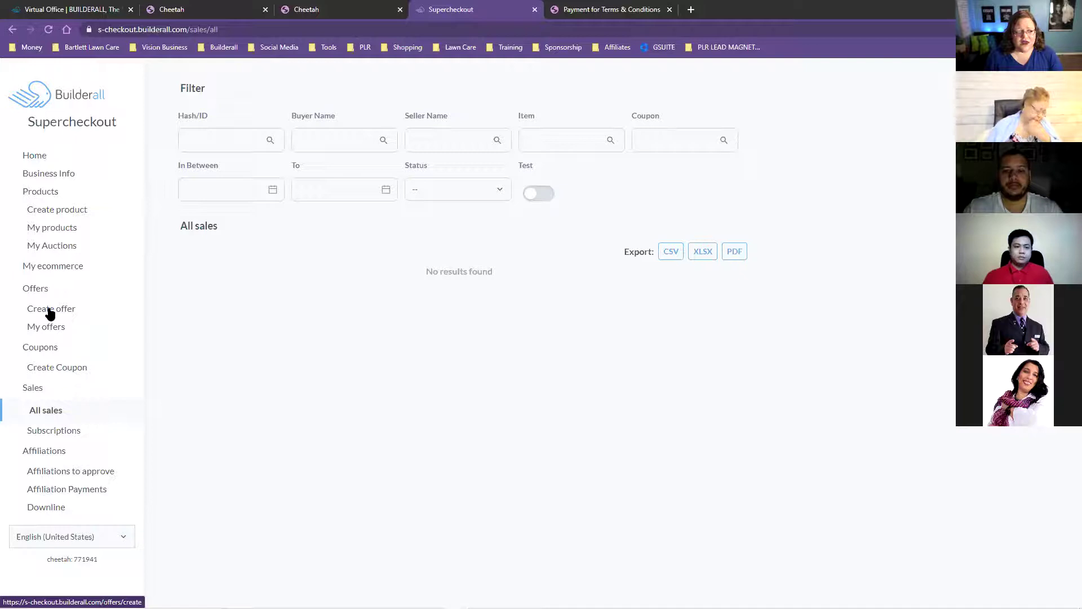
pyautogui.click(48, 372)
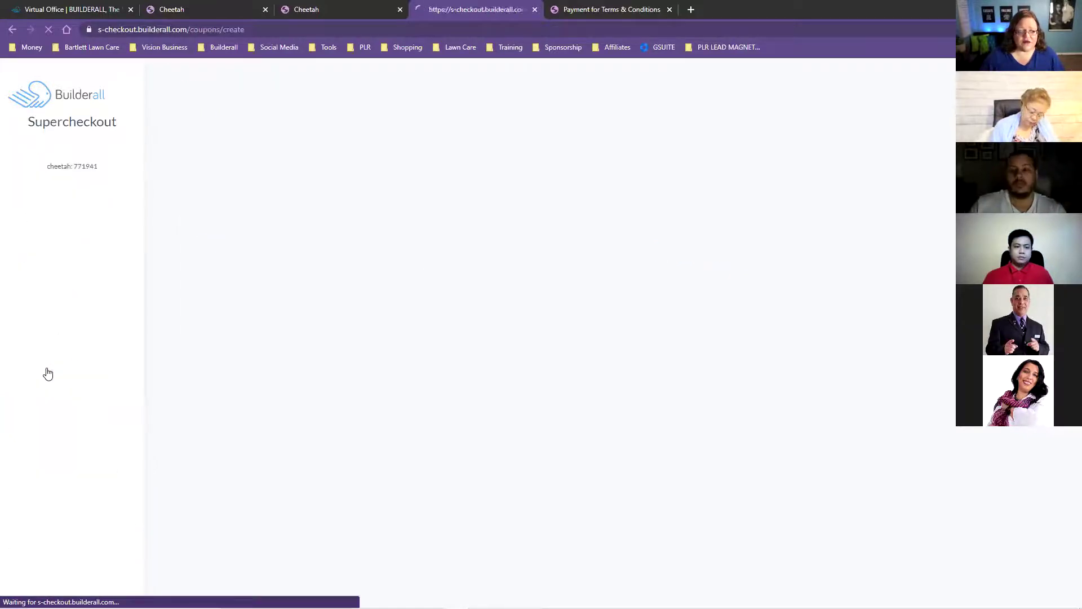
pyautogui.click(229, 161)
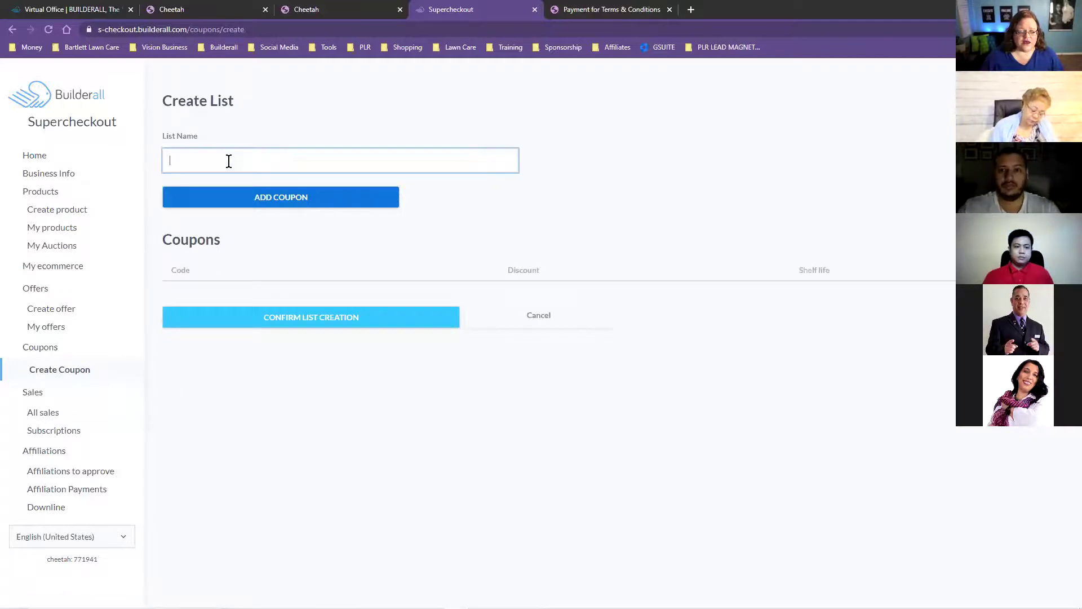
pyautogui.write('Social Media')
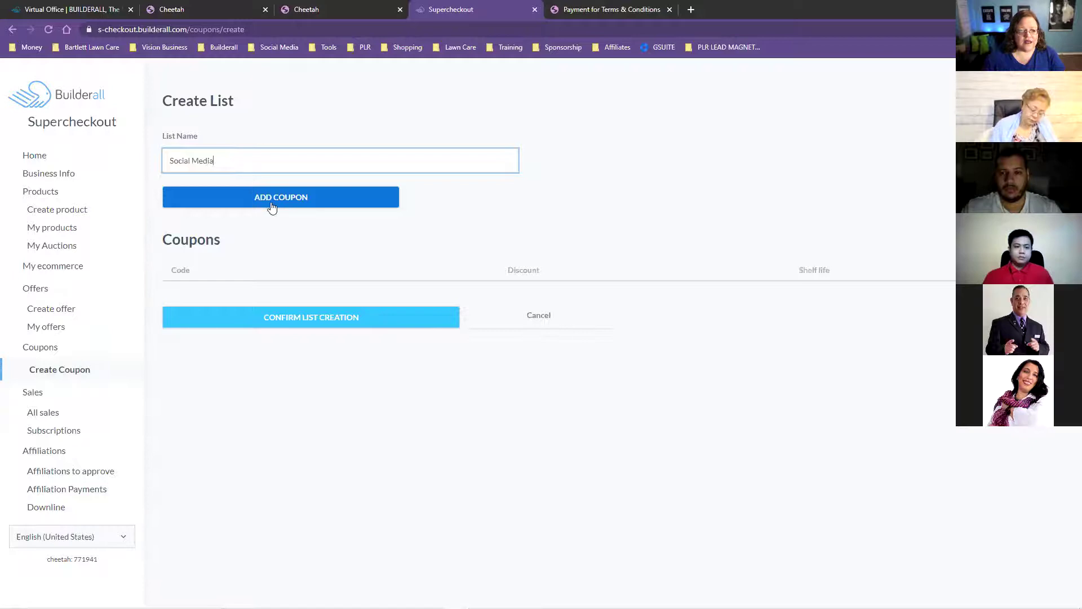
# Add a percentage coupon named SOCIAL to the list with a 25% discount
pyautogui.click(272, 208)
pyautogui.click(219, 158)
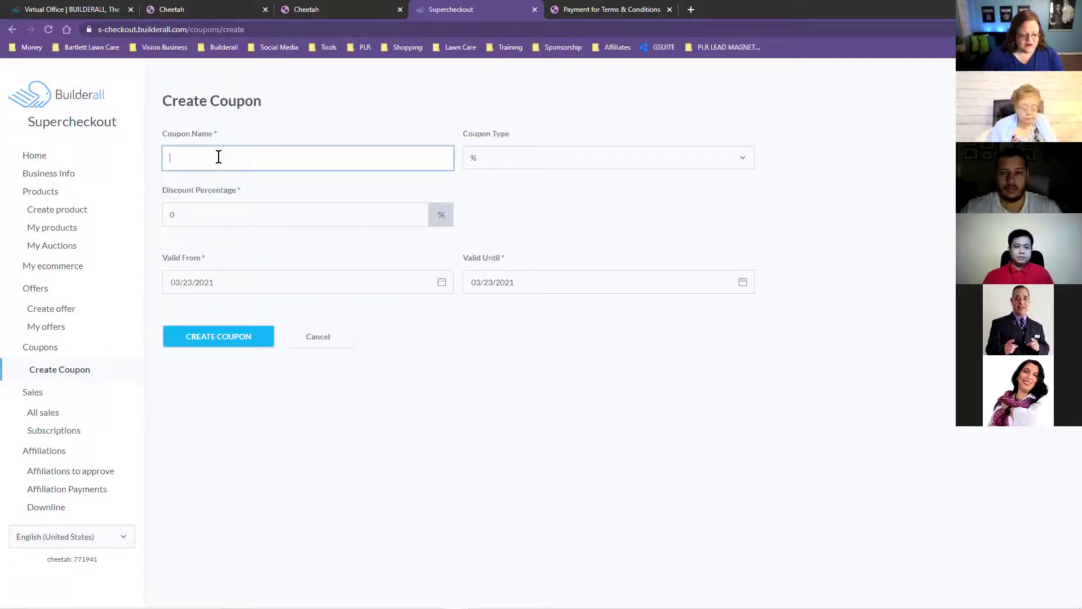
pyautogui.write('SOCIAL')
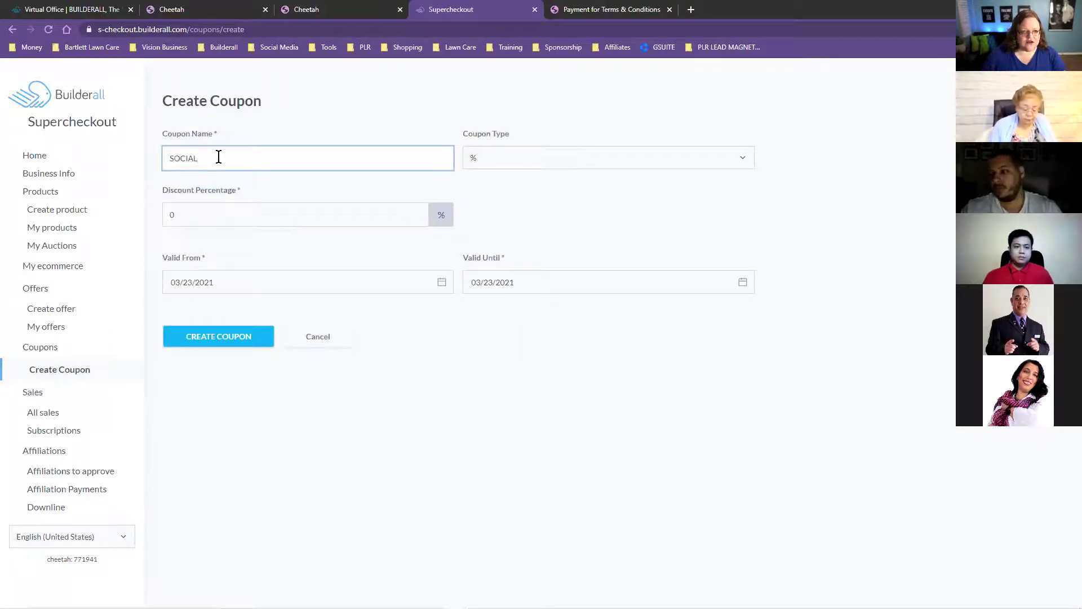
pyautogui.click(531, 160)
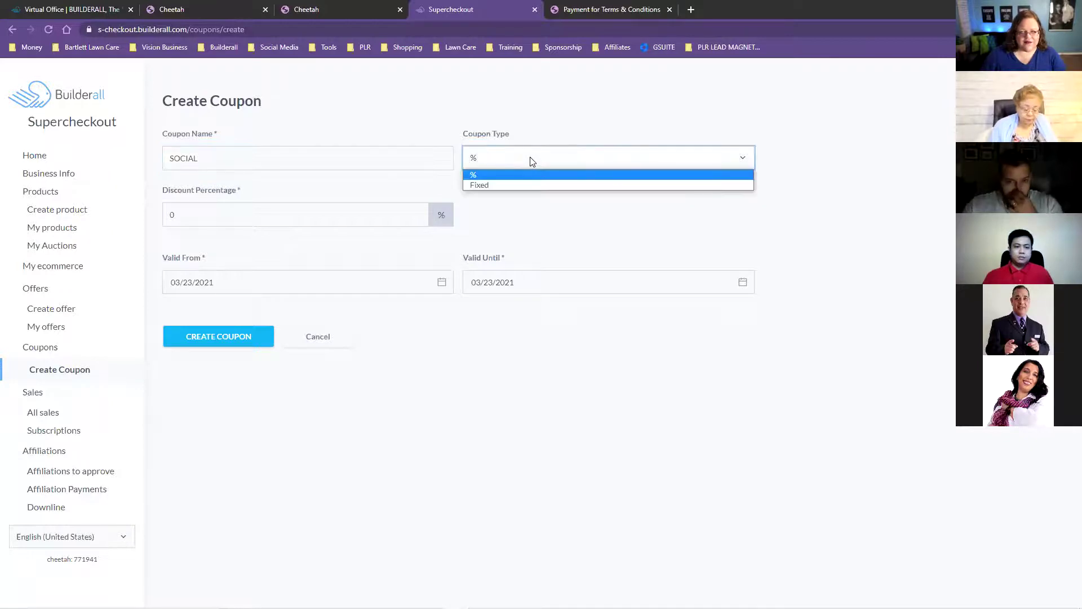
pyautogui.click(316, 217)
pyautogui.write('25')
# Make the coupon valid until 04/01/2021, create it within the Social Media list, and return to the list of all products
pyautogui.click(586, 281)
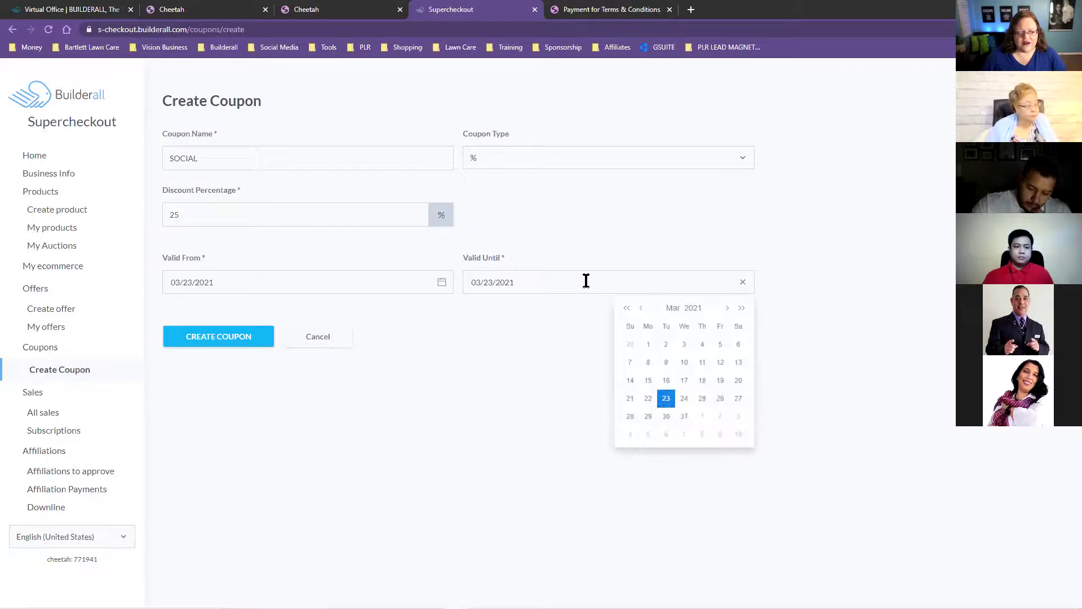
pyautogui.click(727, 307)
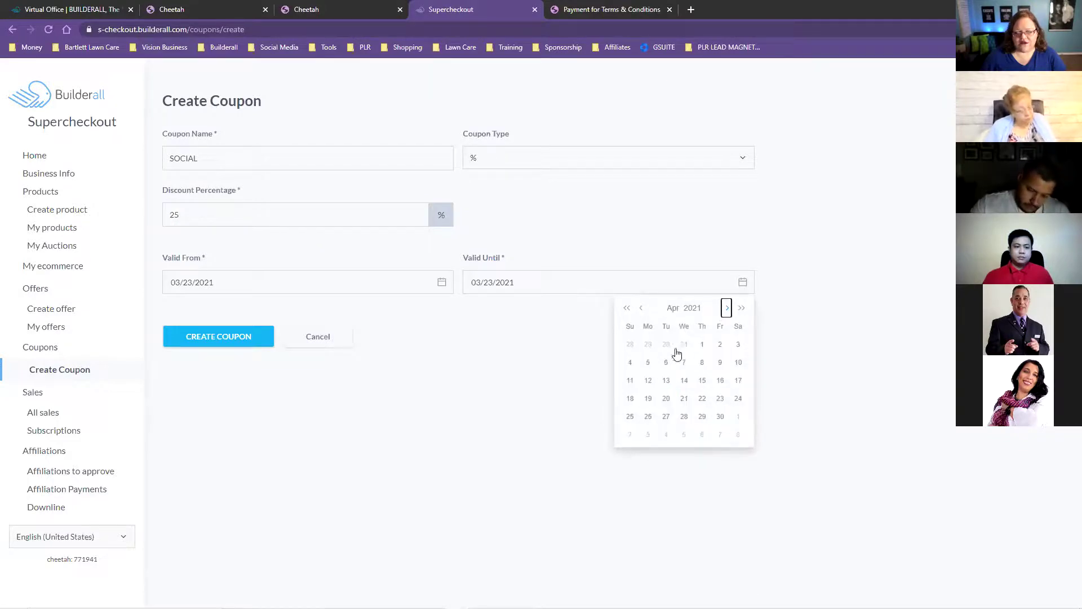
pyautogui.click(702, 345)
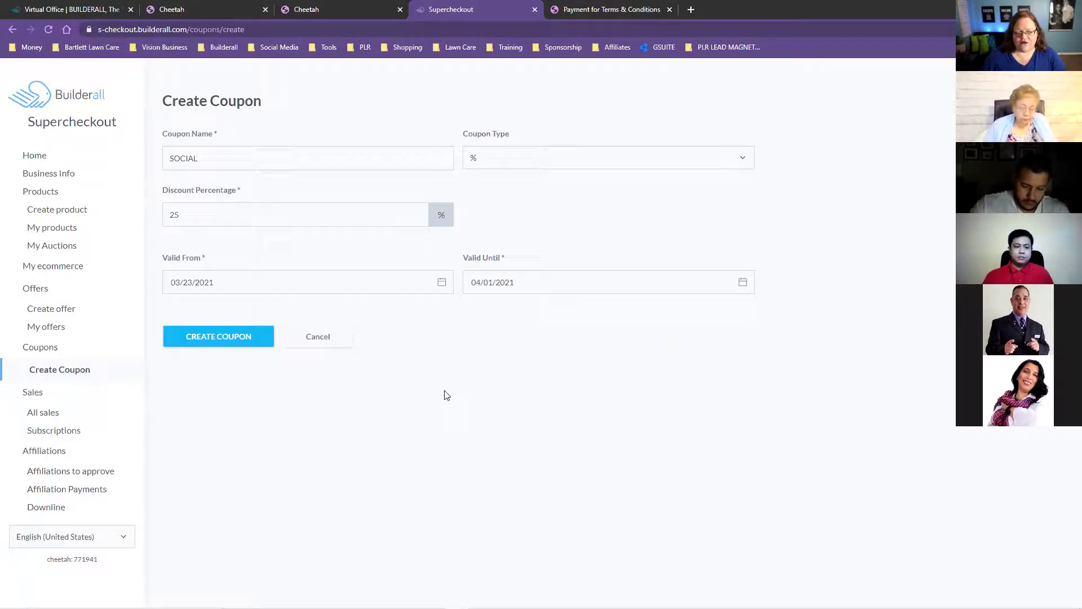
pyautogui.click(199, 339)
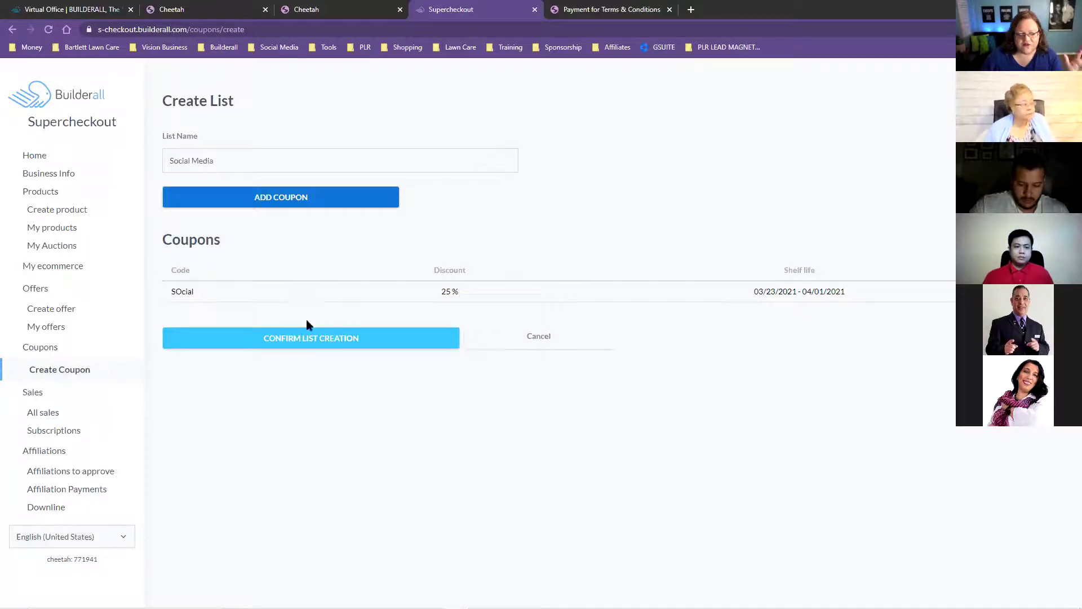
pyautogui.click(297, 343)
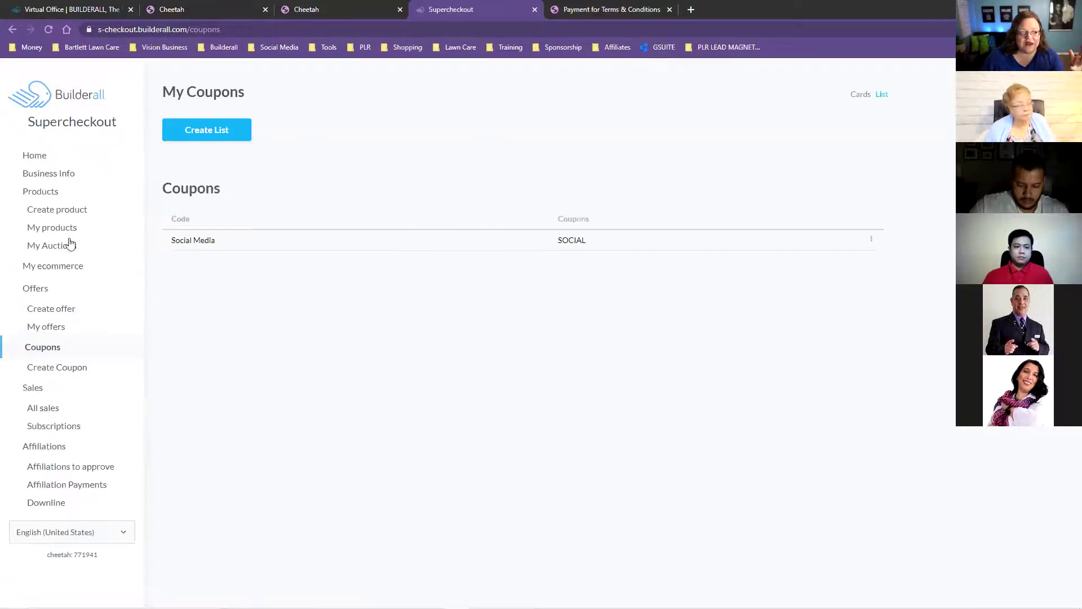
pyautogui.click(53, 228)
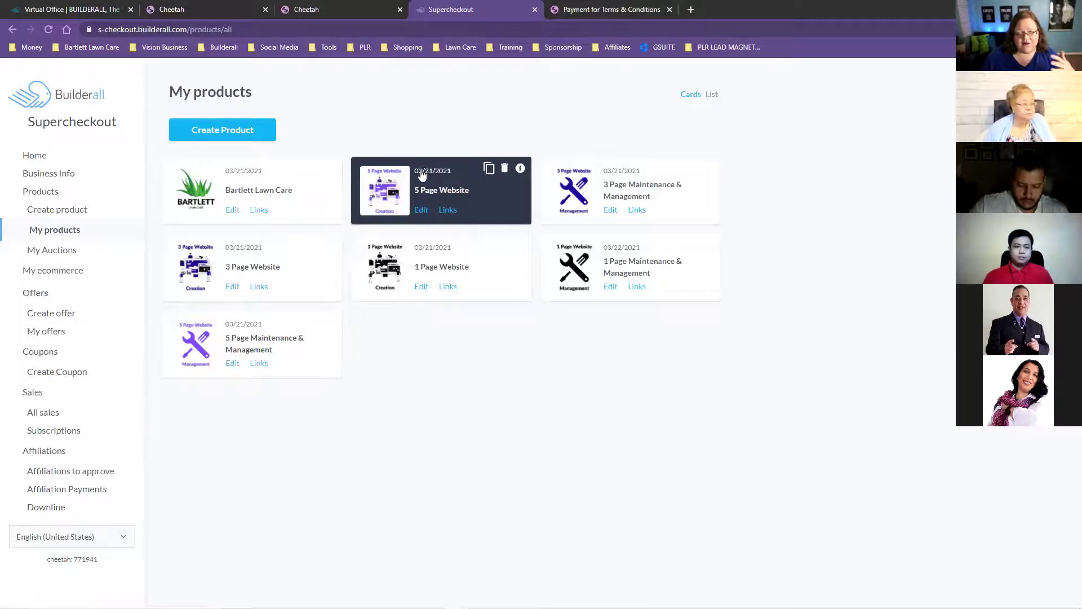
# Assign the Social Media coupon list to the 5 Page Website product in its pricing settings
pyautogui.click(423, 212)
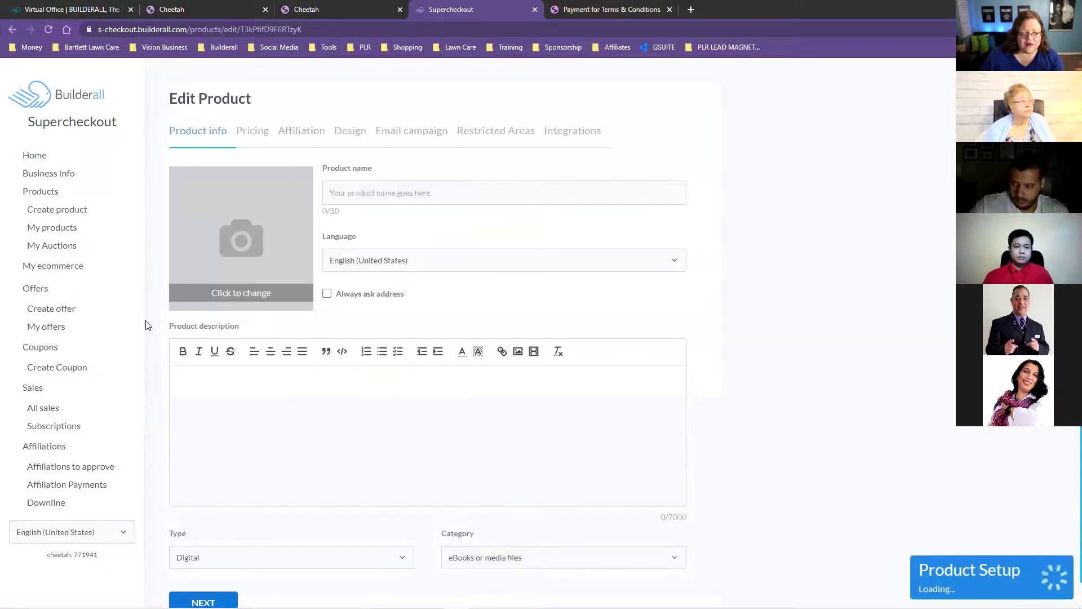
pyautogui.click(298, 601)
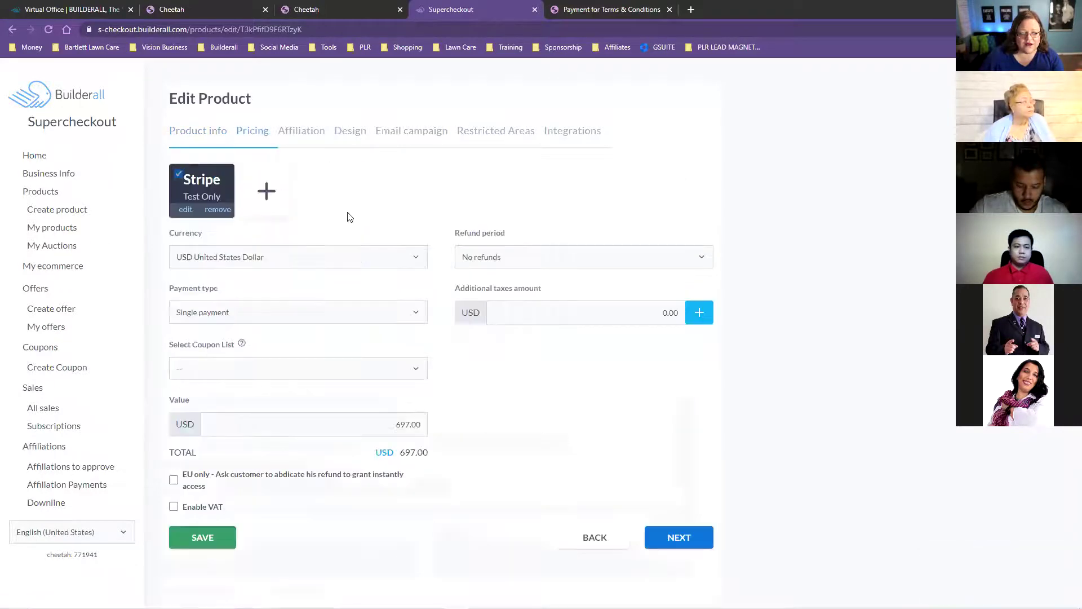
pyautogui.click(214, 376)
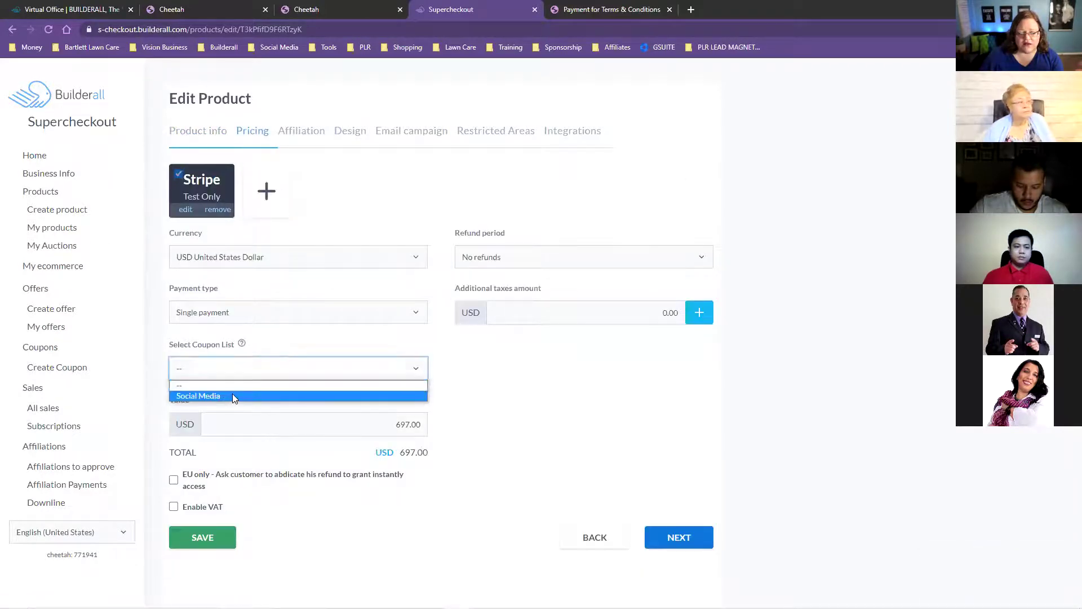
pyautogui.click(209, 393)
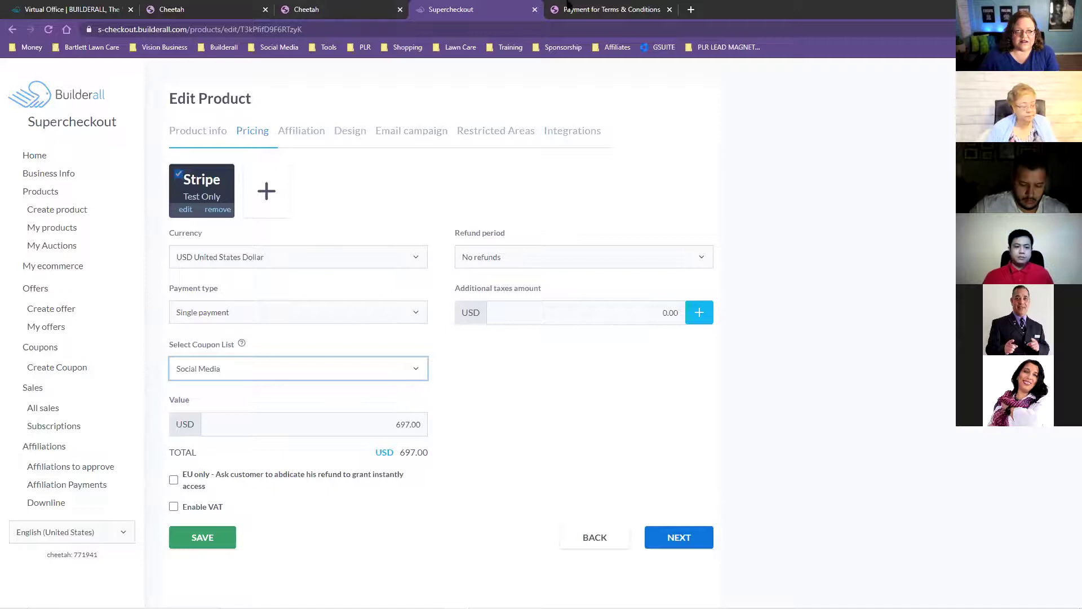
# Switch to the Cheetah page editor and look over the Web Design Packages pricing section
pyautogui.click(575, 5)
pyautogui.click(332, 5)
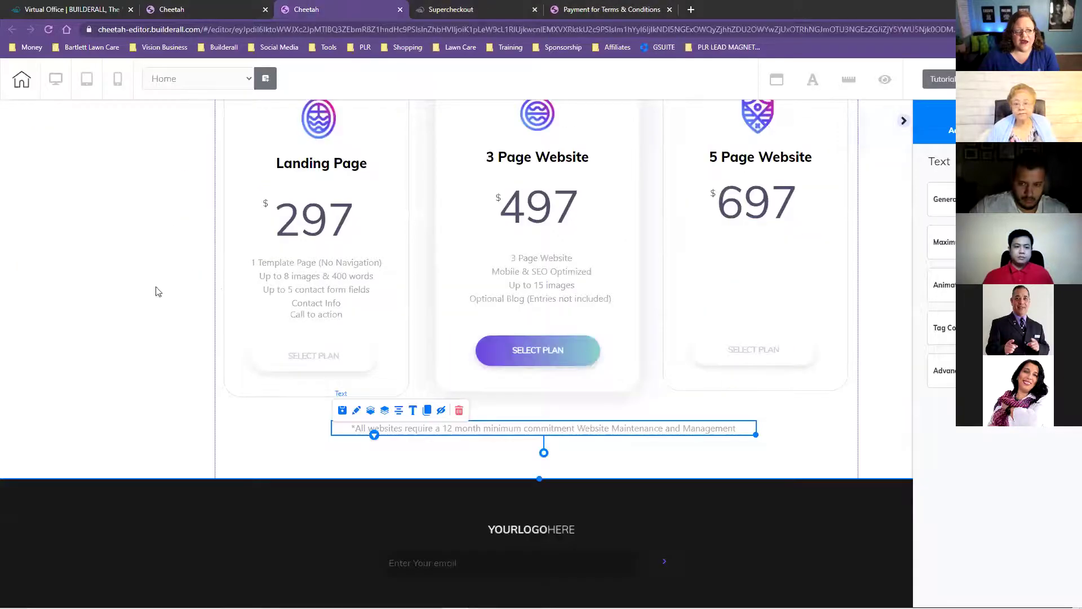
pyautogui.scroll(2, 314, 326)
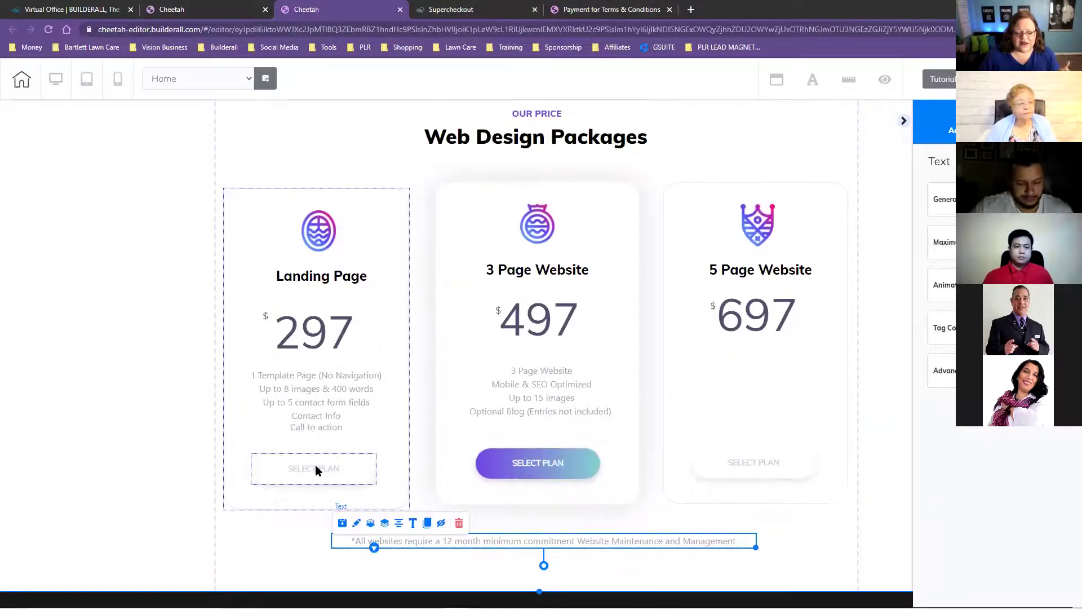